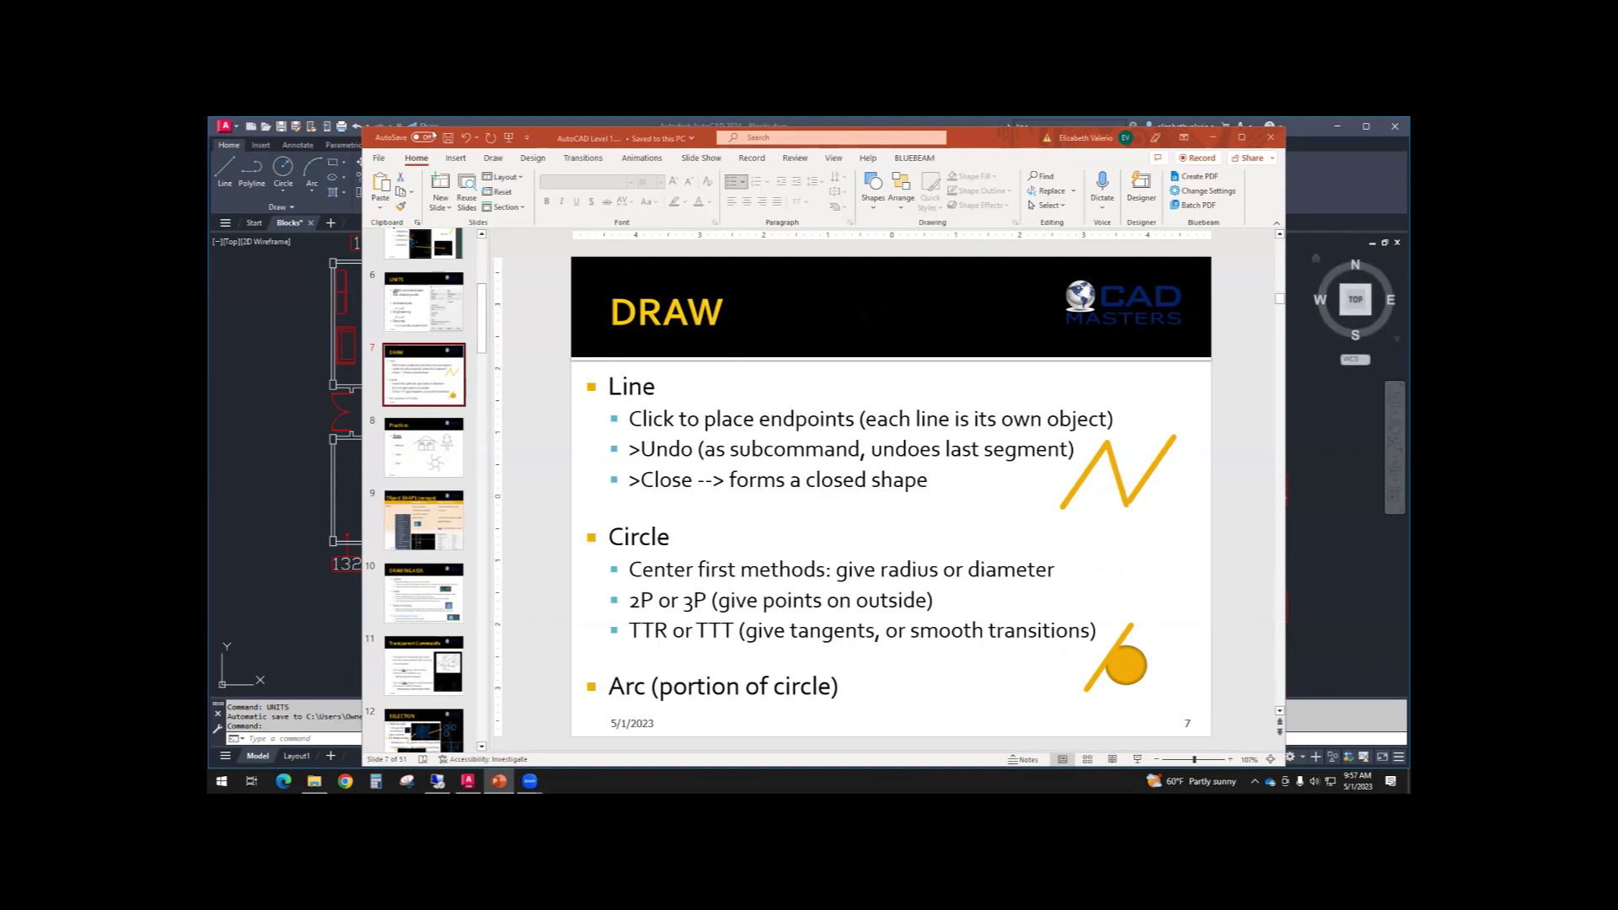
- Minimize the PowerPoint DRAW slide deck so the AutoCAD Blocks.dwg drawing shows
click(1211, 136)
- Close the Blocks.dwg drawing tab without saving changes, returning to the Start page
scroll(931, 635, down, 3)
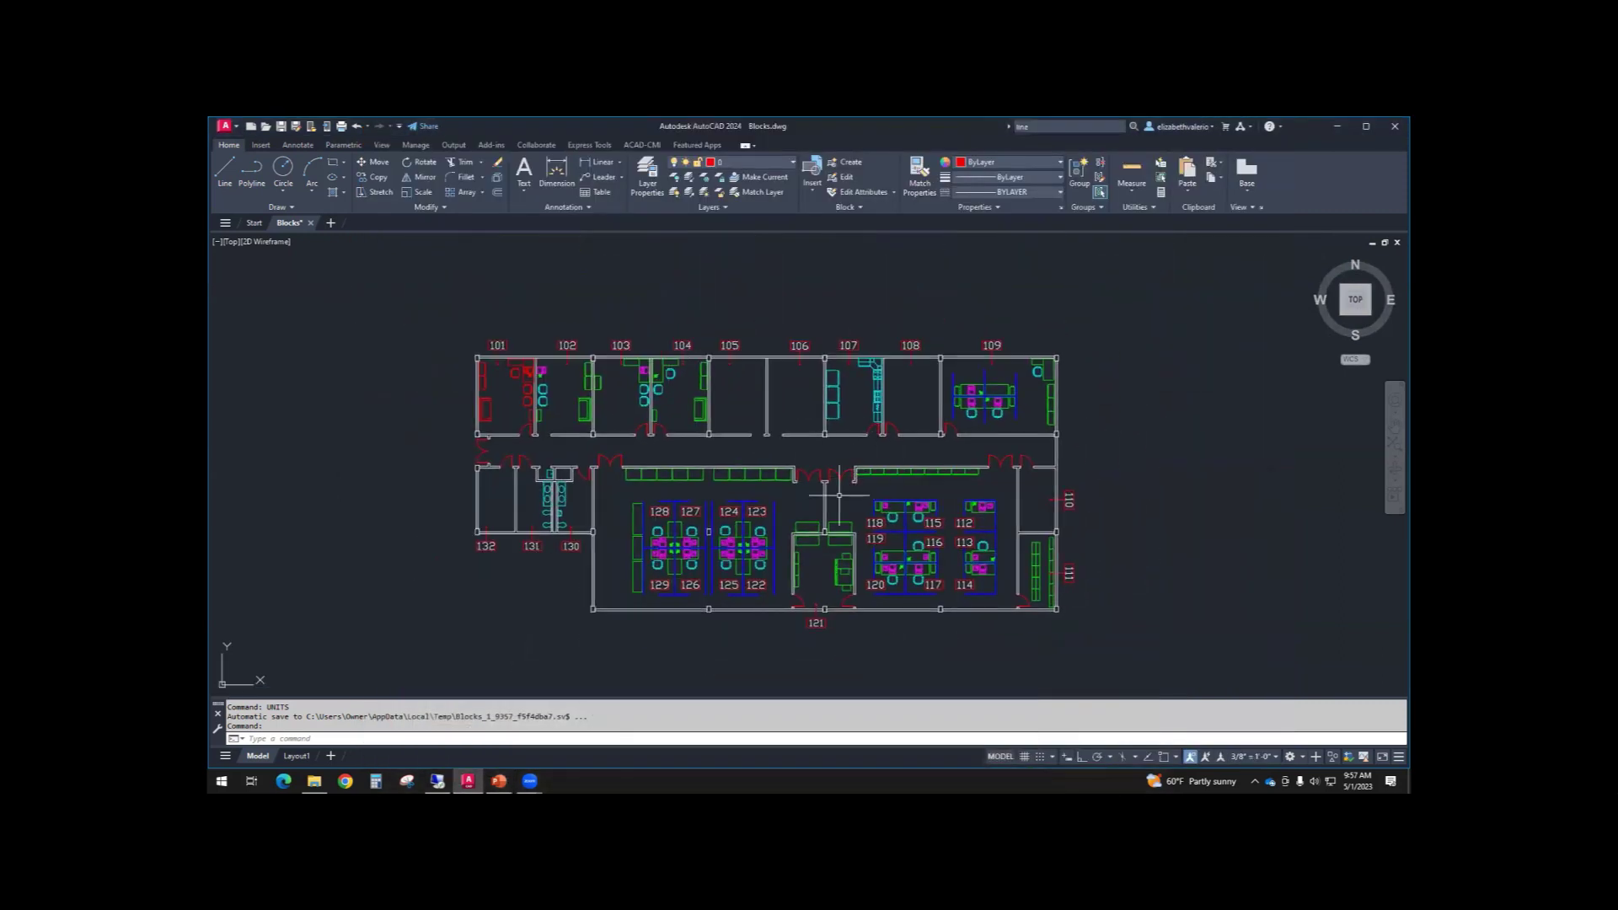
mouse_move(310, 222)
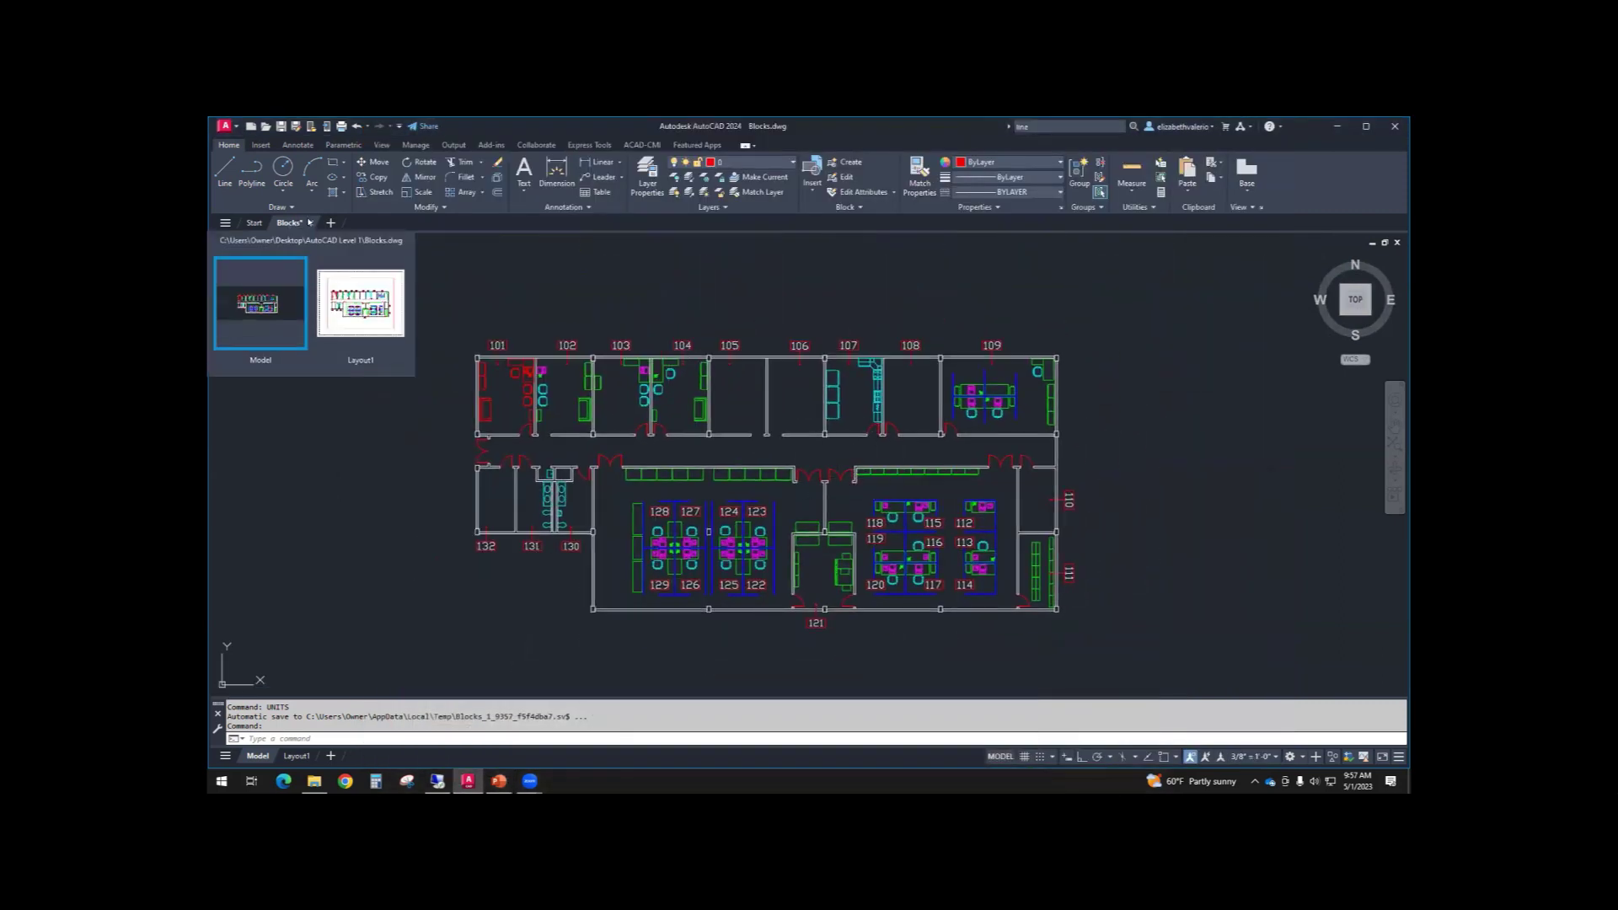
click(310, 222)
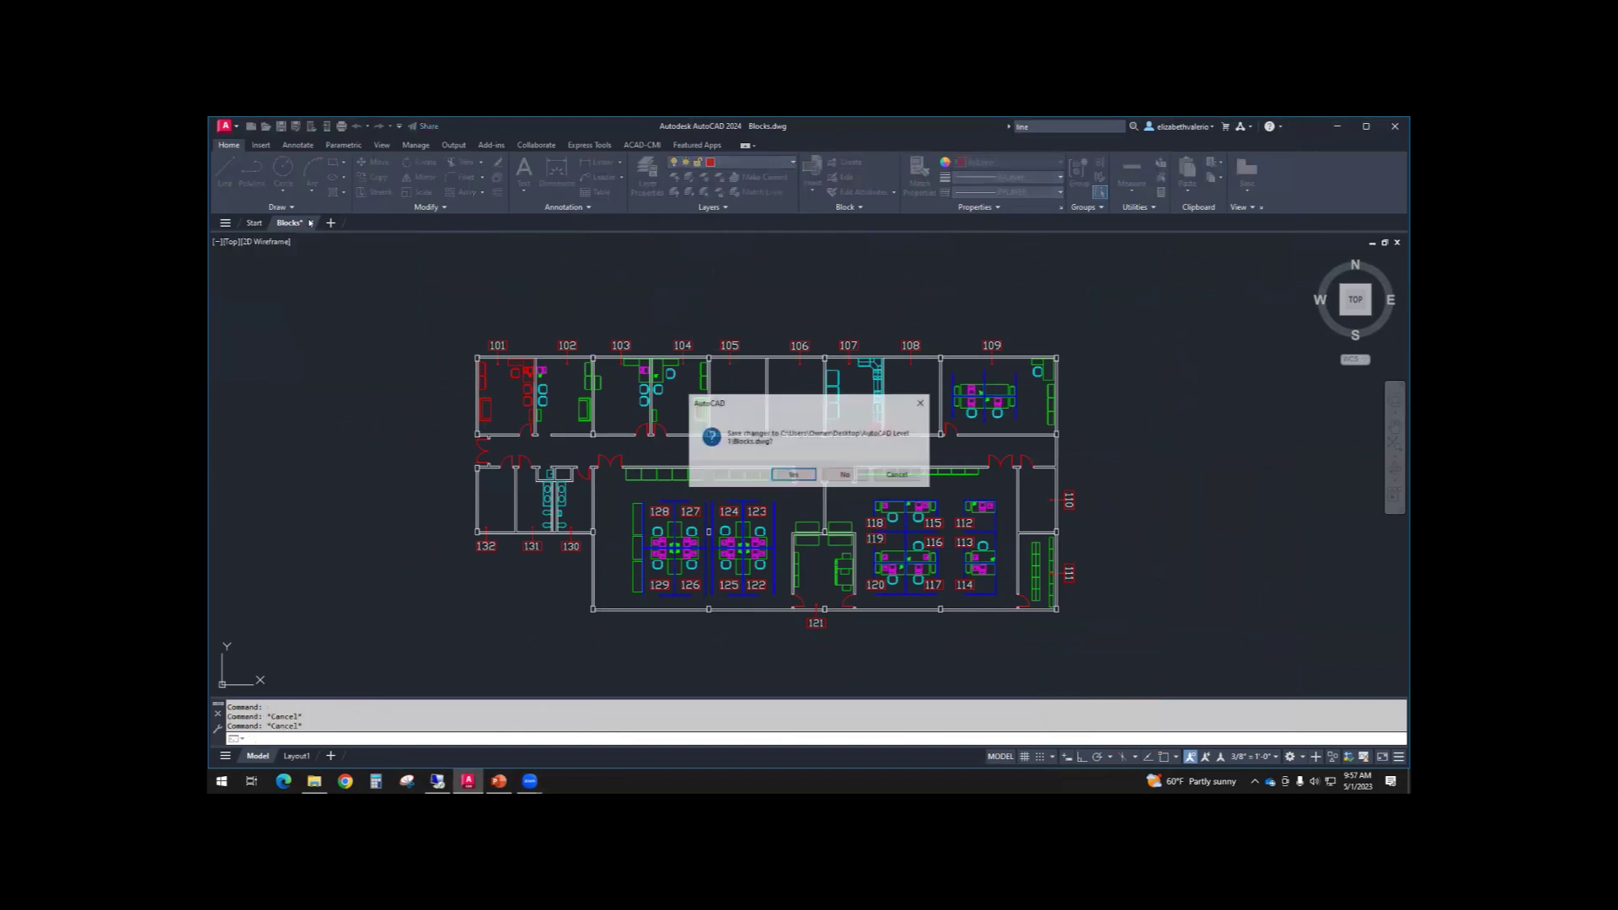
click(845, 475)
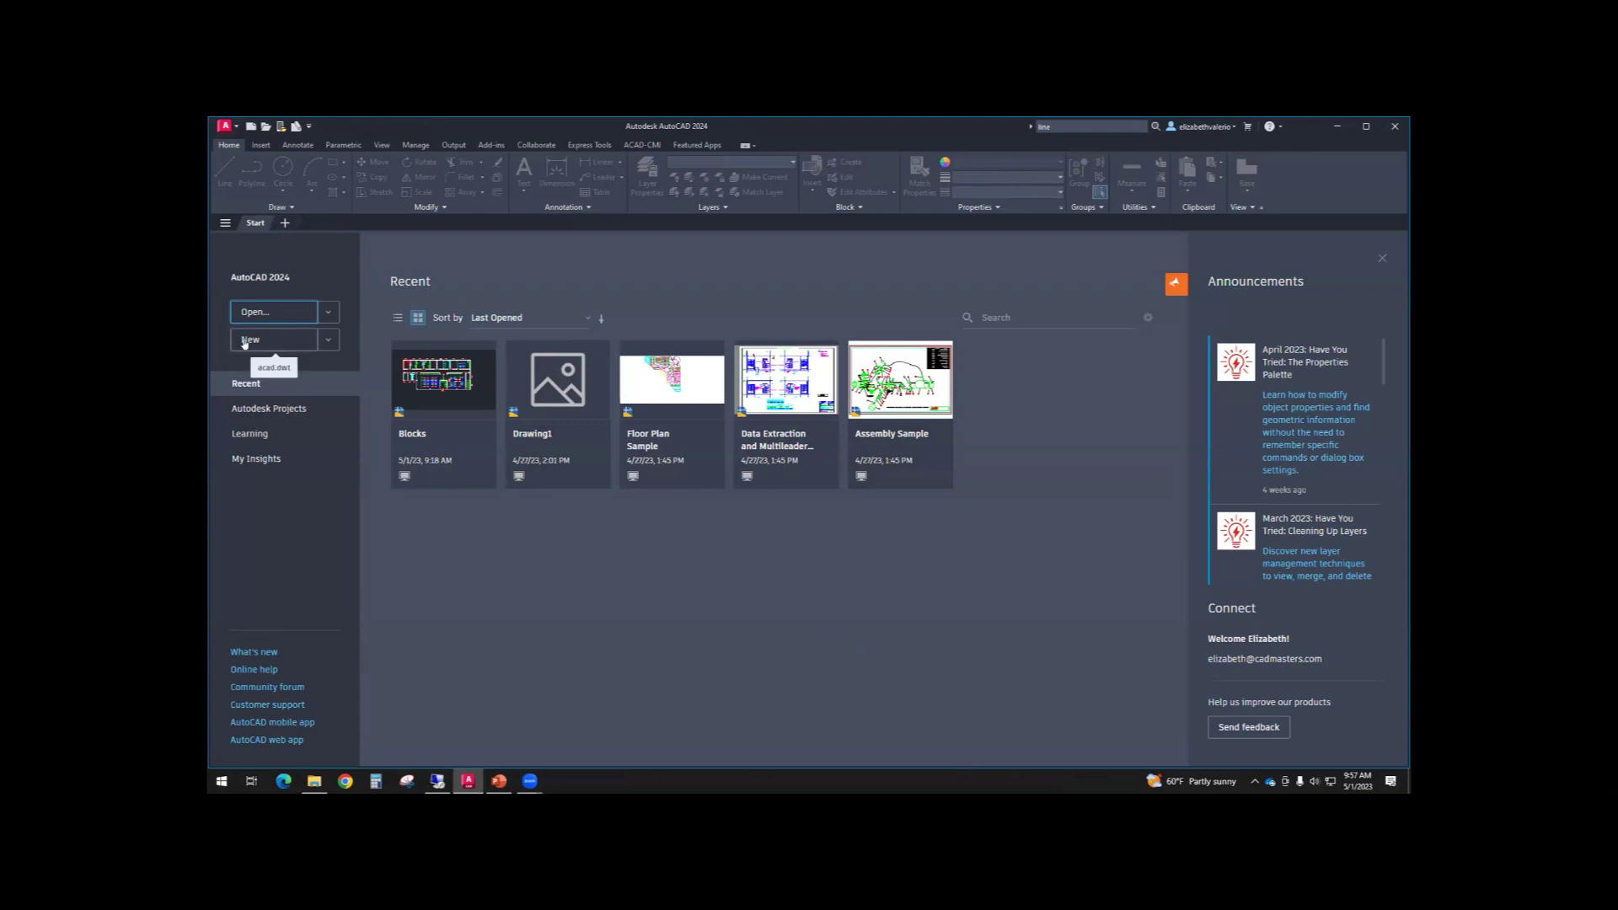
- Create a new blank Drawing1 from the acad.dwt template via Browse templates
click(329, 340)
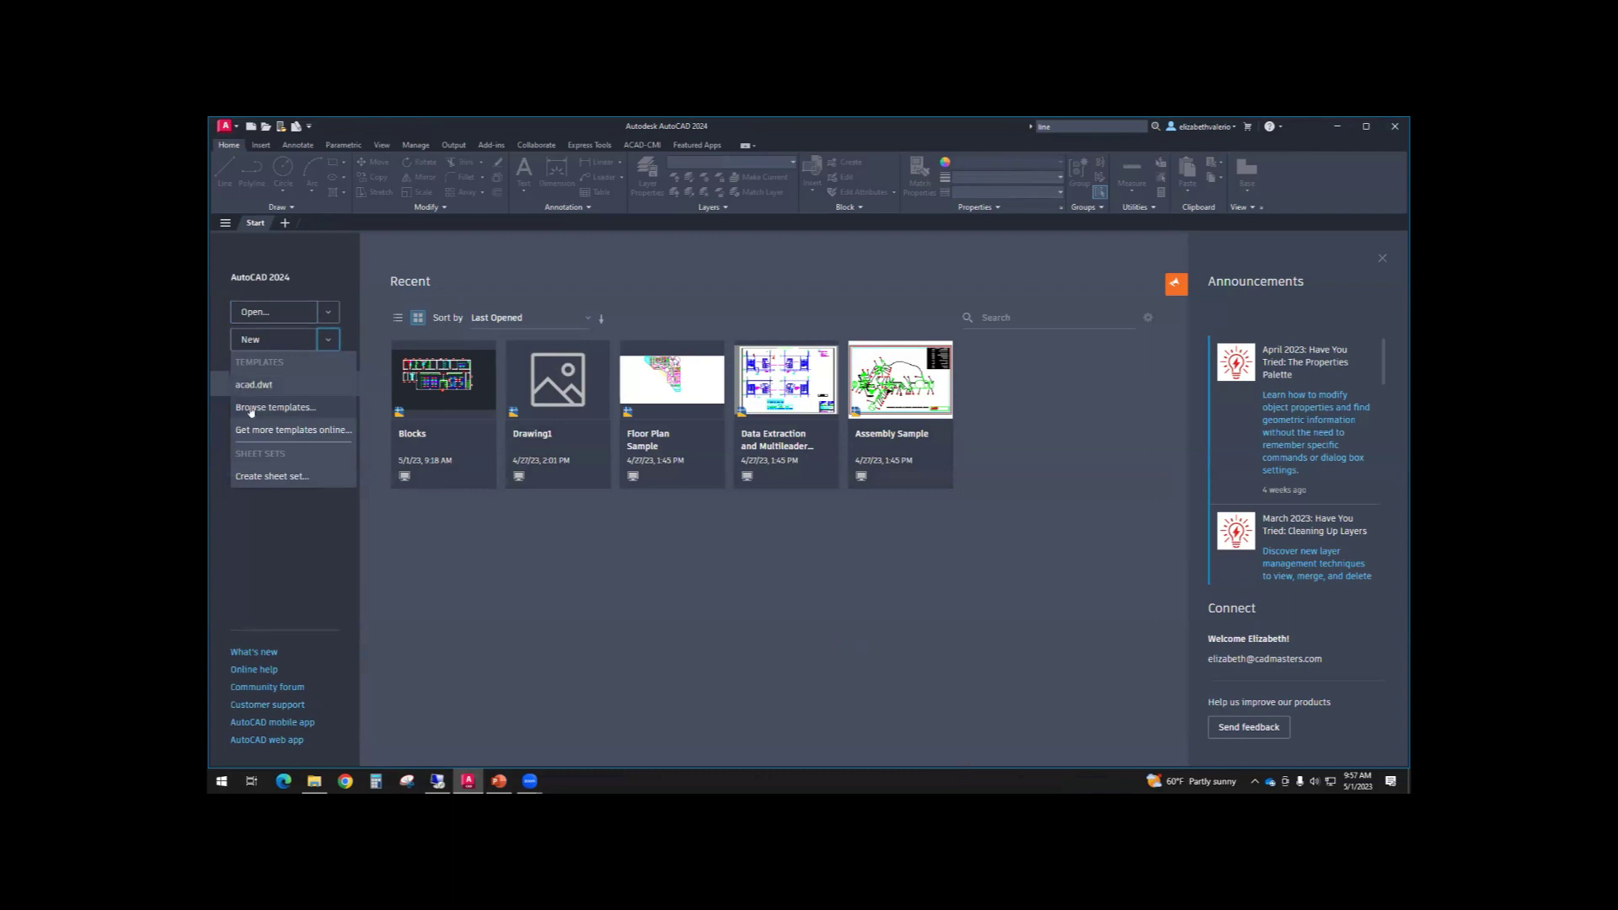
click(250, 410)
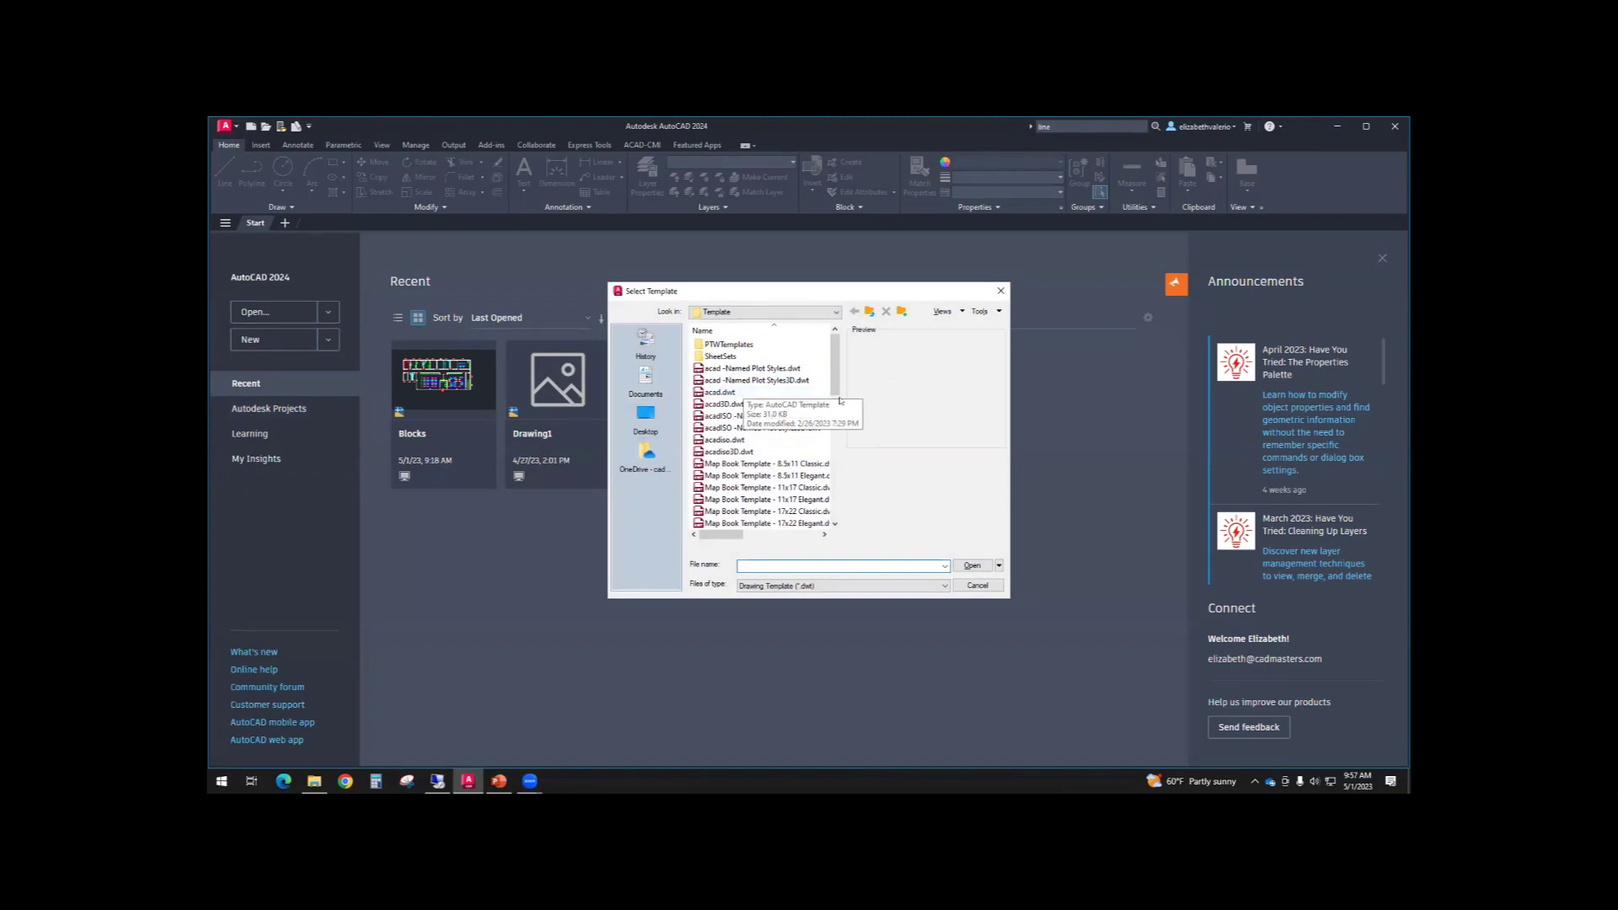
click(717, 392)
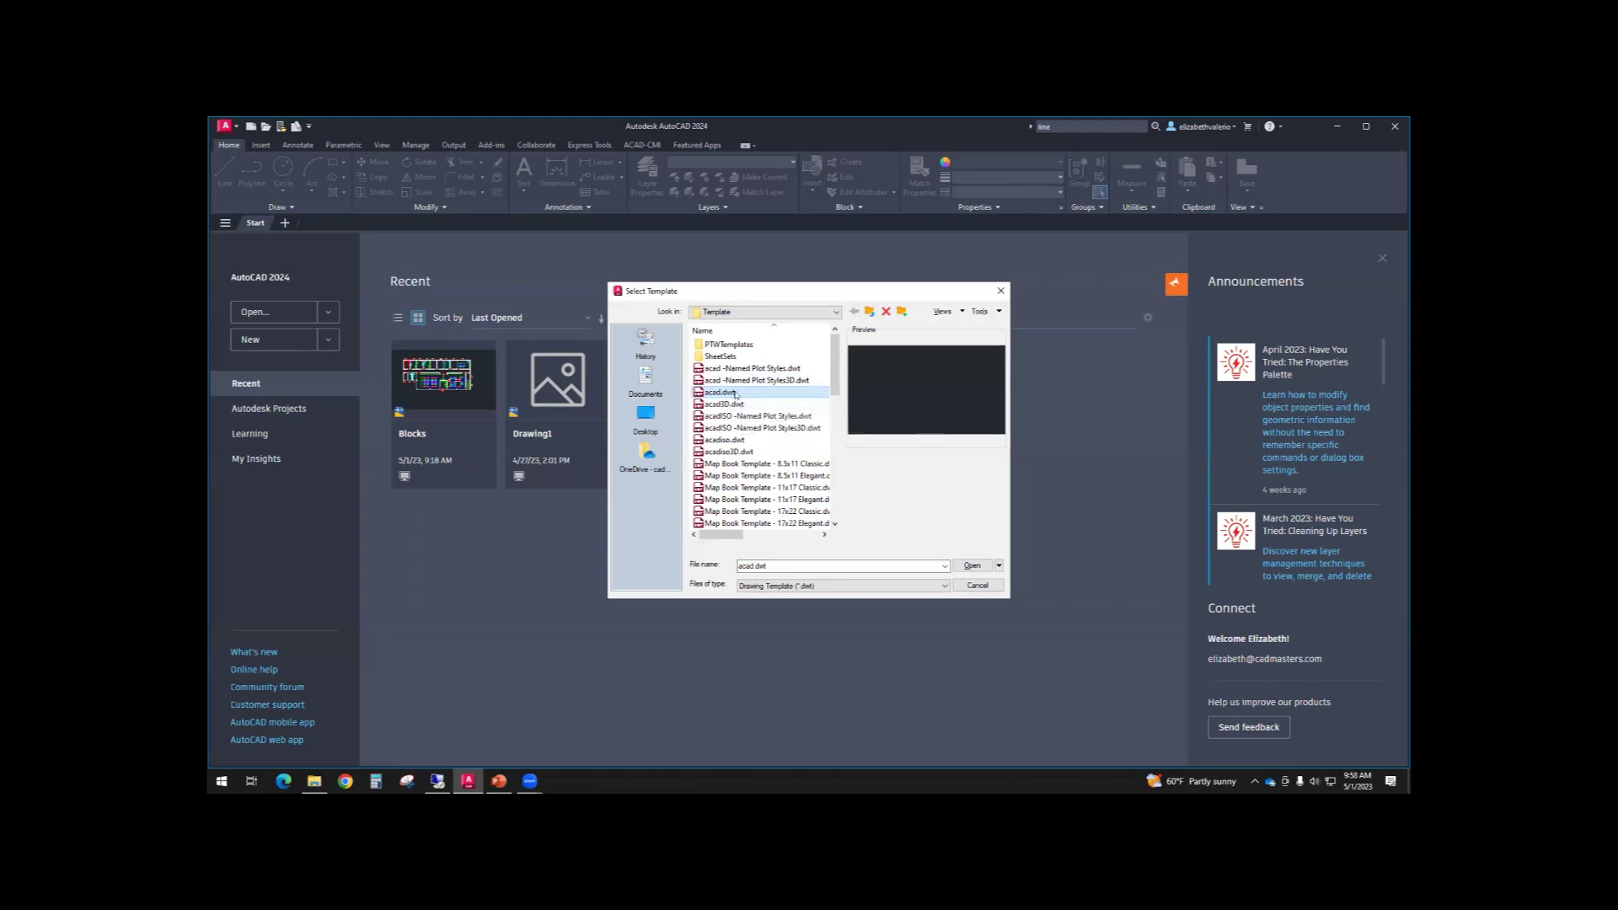
click(973, 566)
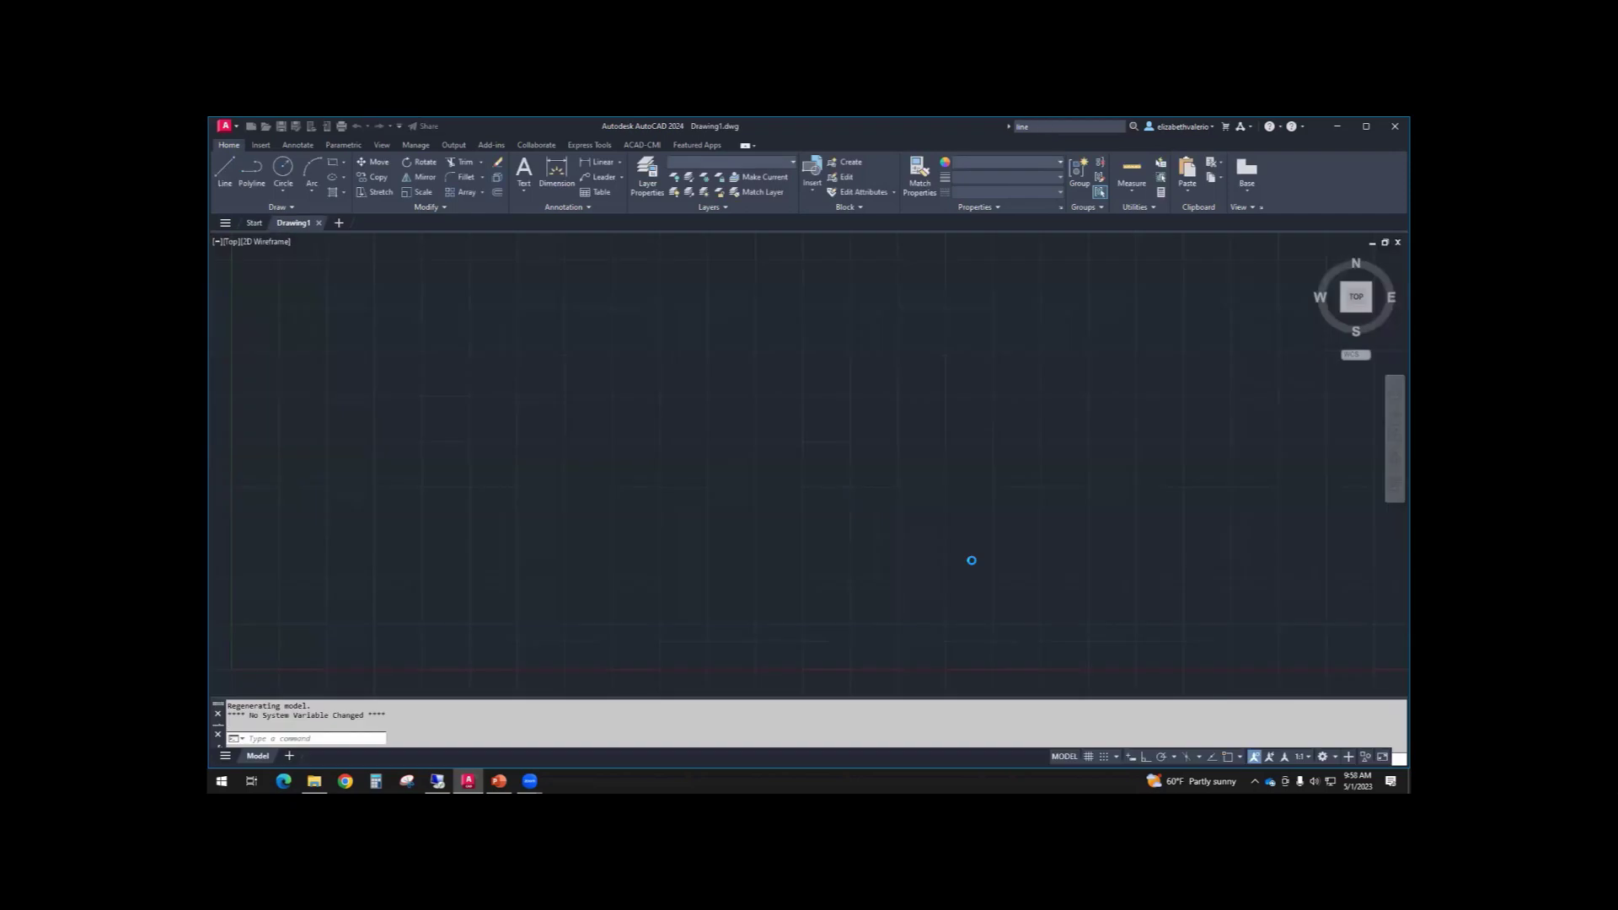
- Turn the grid off and save the drawing as PRACTICE DRAWING.dwg
click(1089, 757)
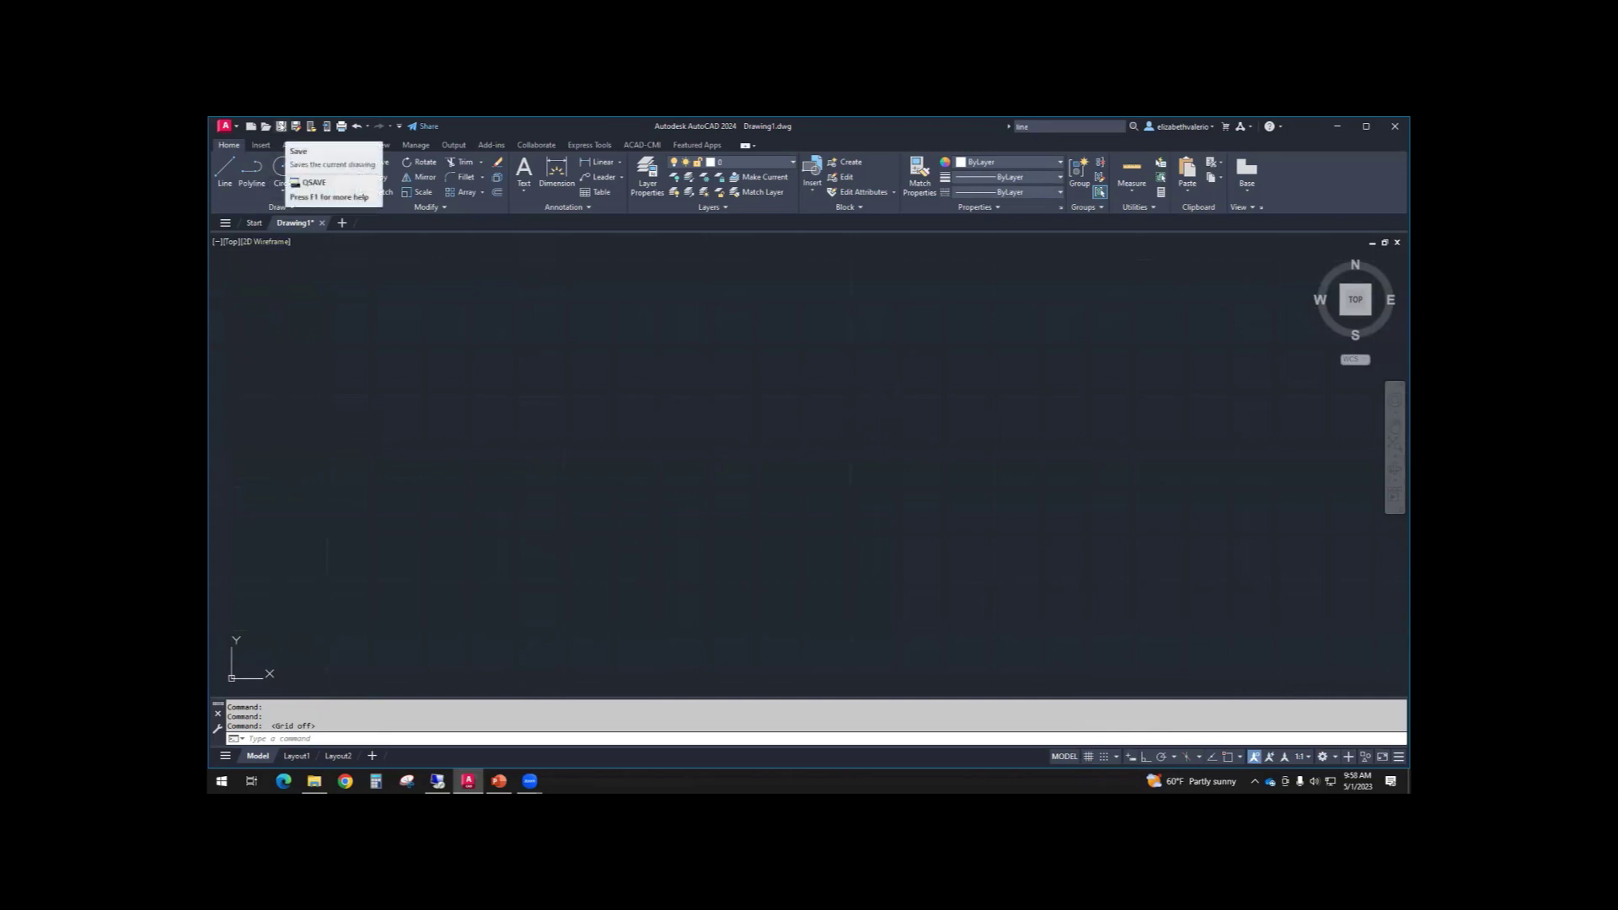
click(280, 127)
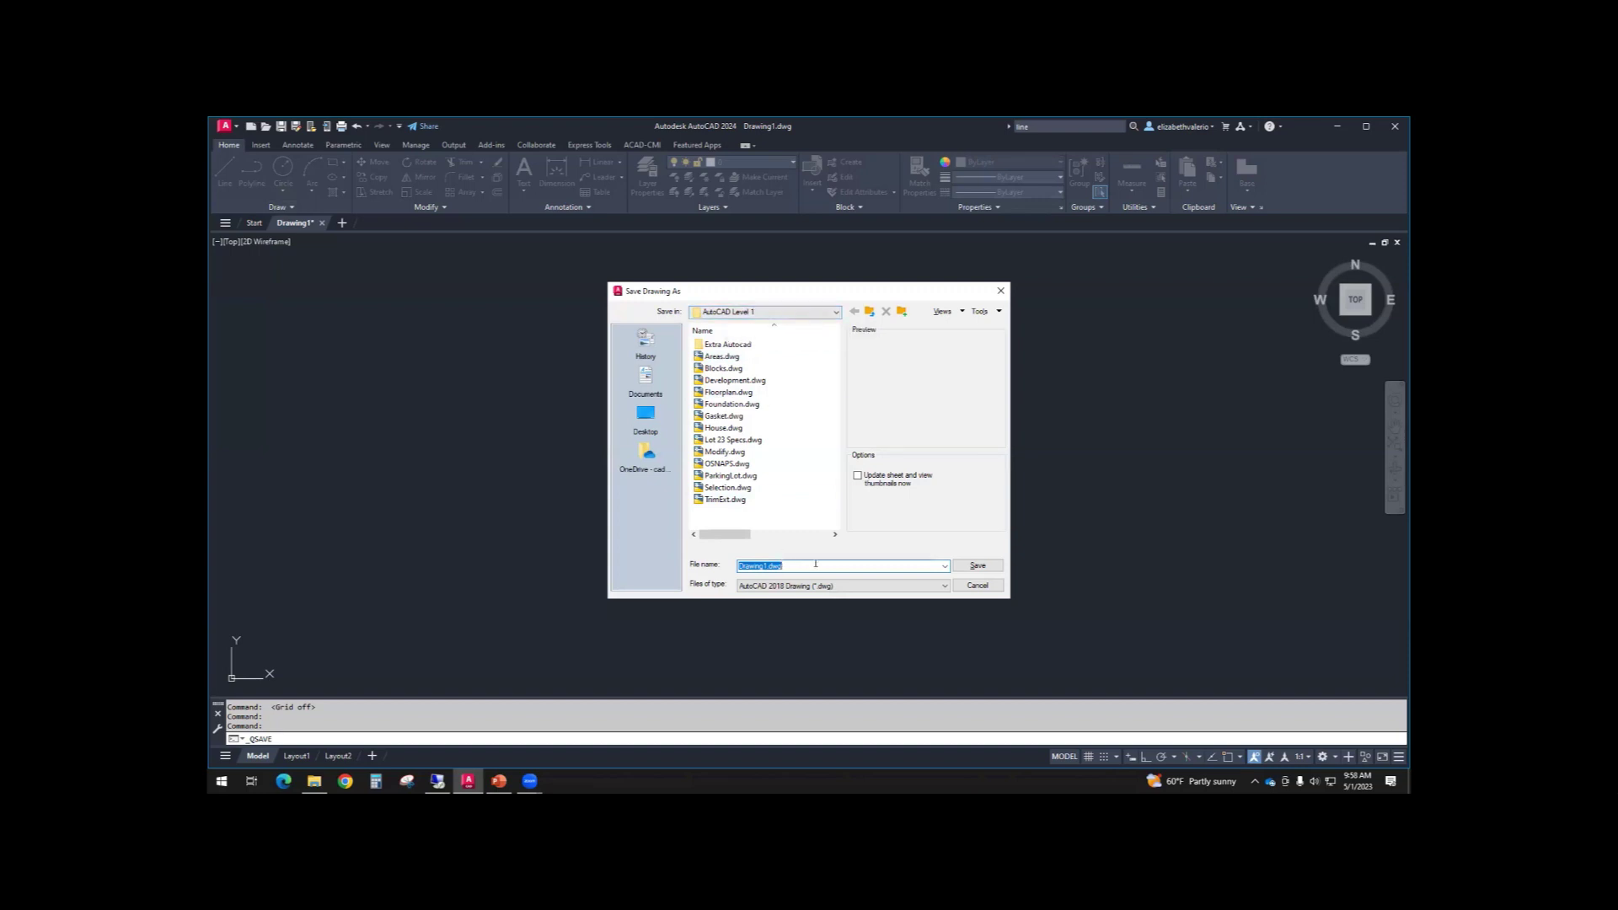
text(PRACTICE DRAWING)
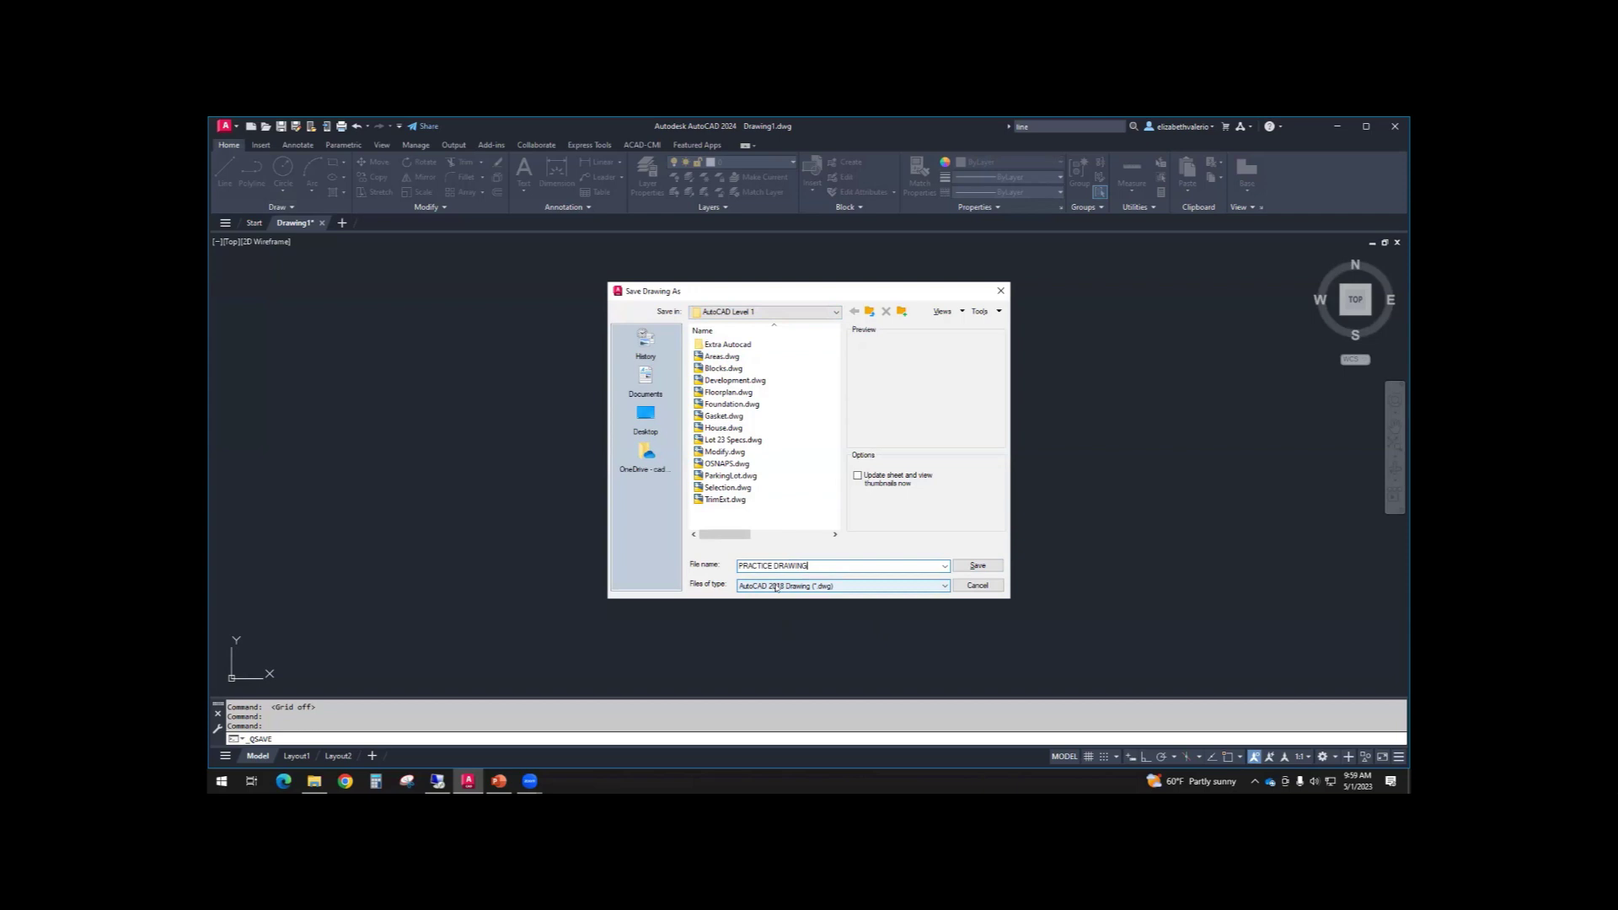
click(980, 566)
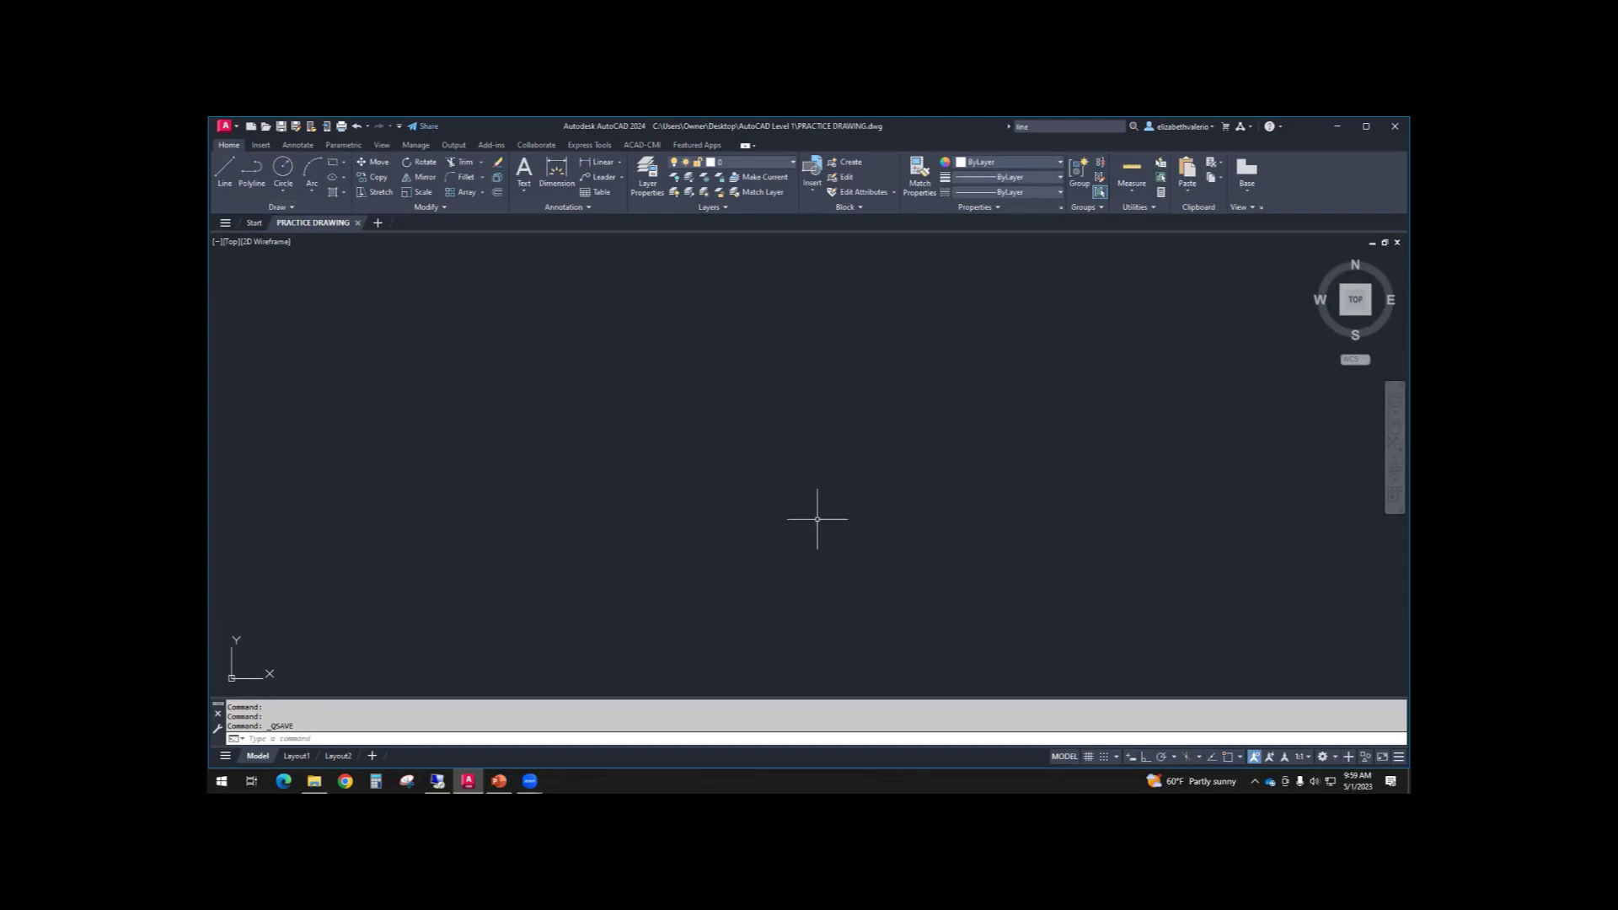
mouse_move(332, 223)
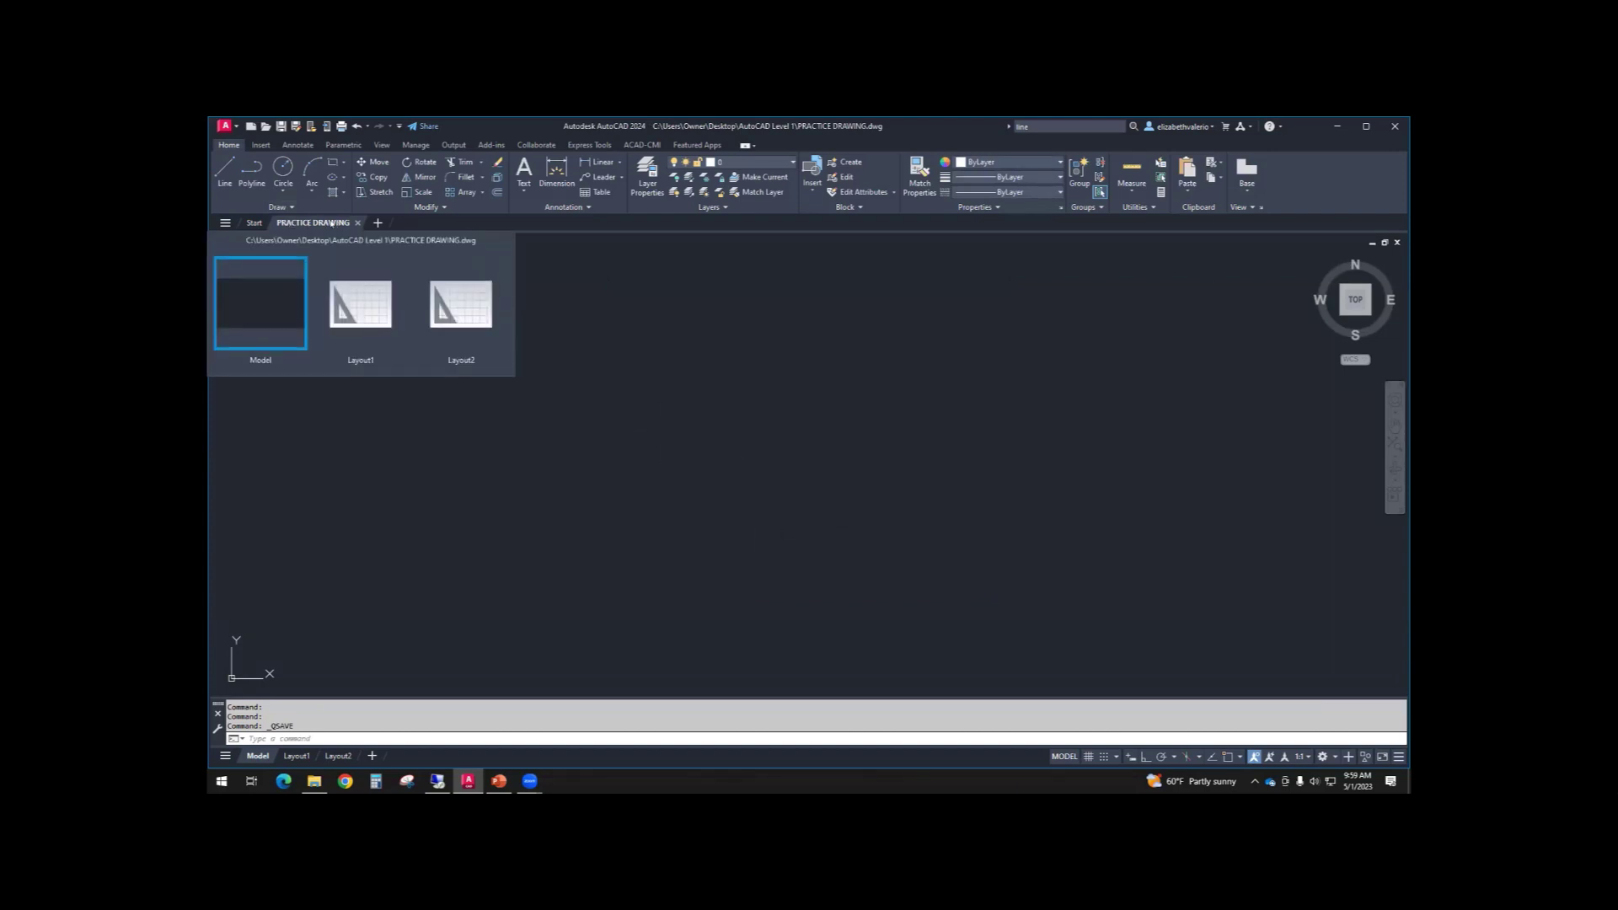
click(287, 191)
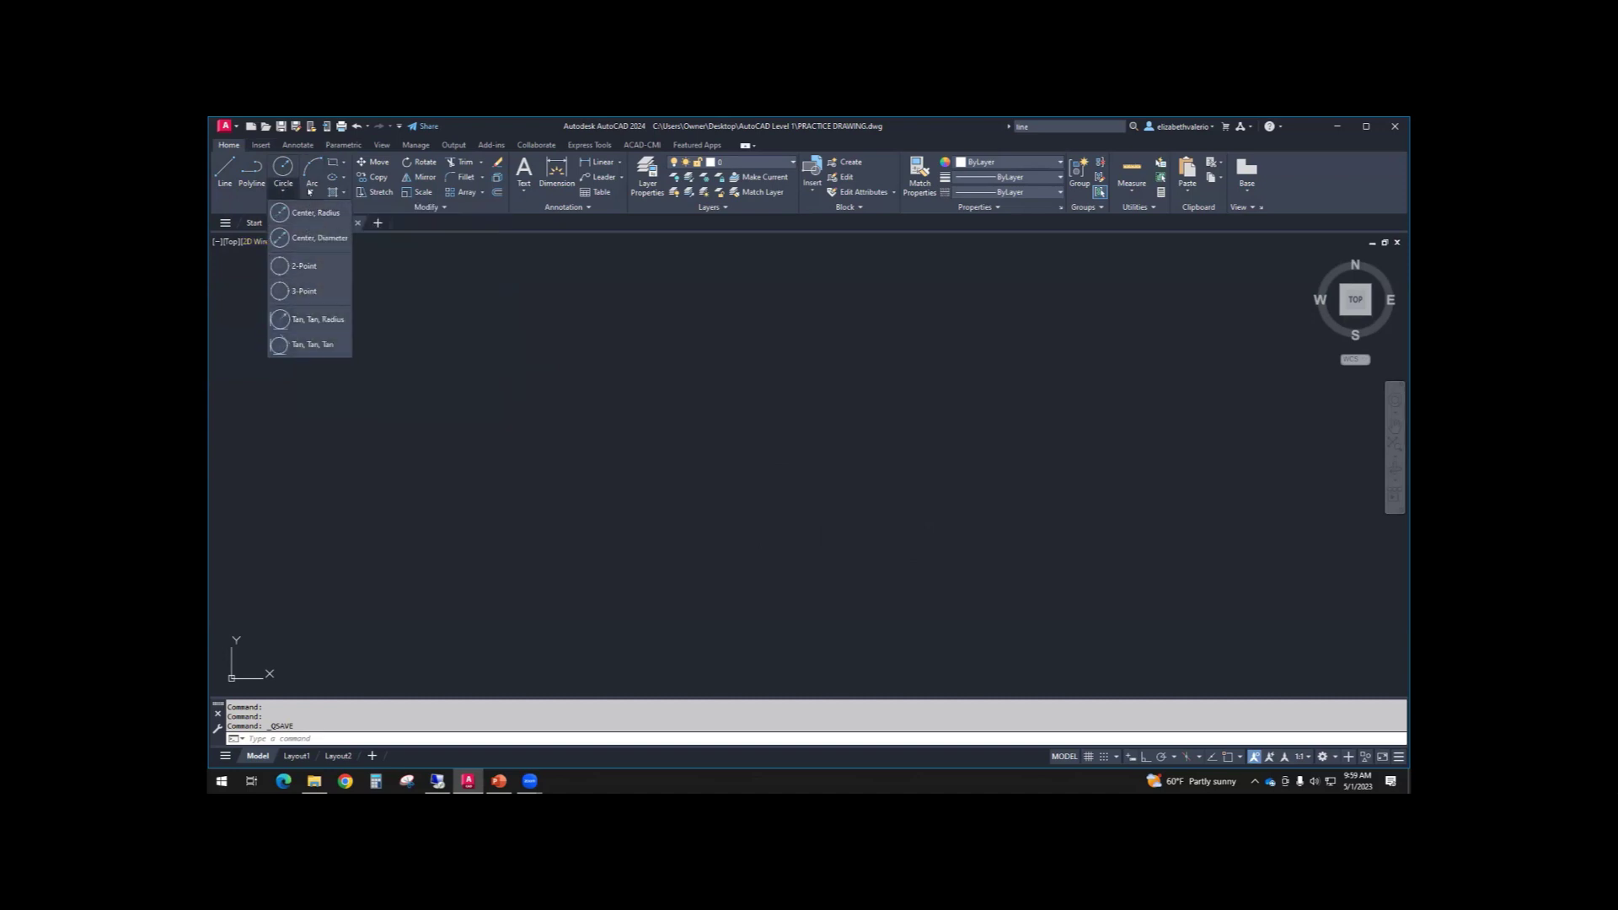
click(311, 191)
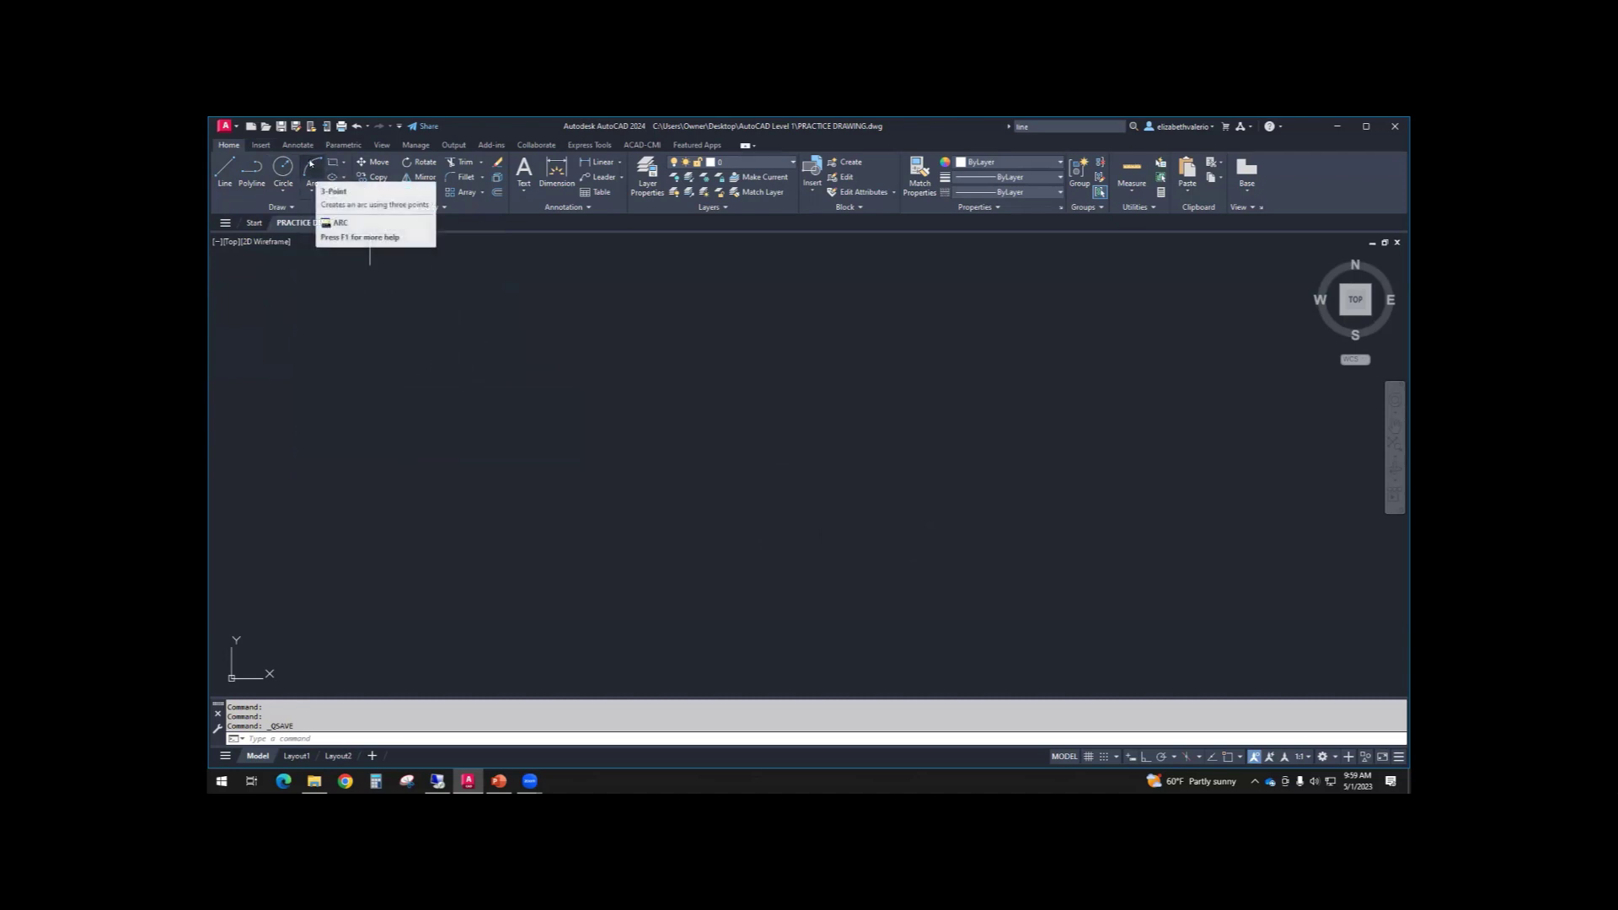
click(311, 191)
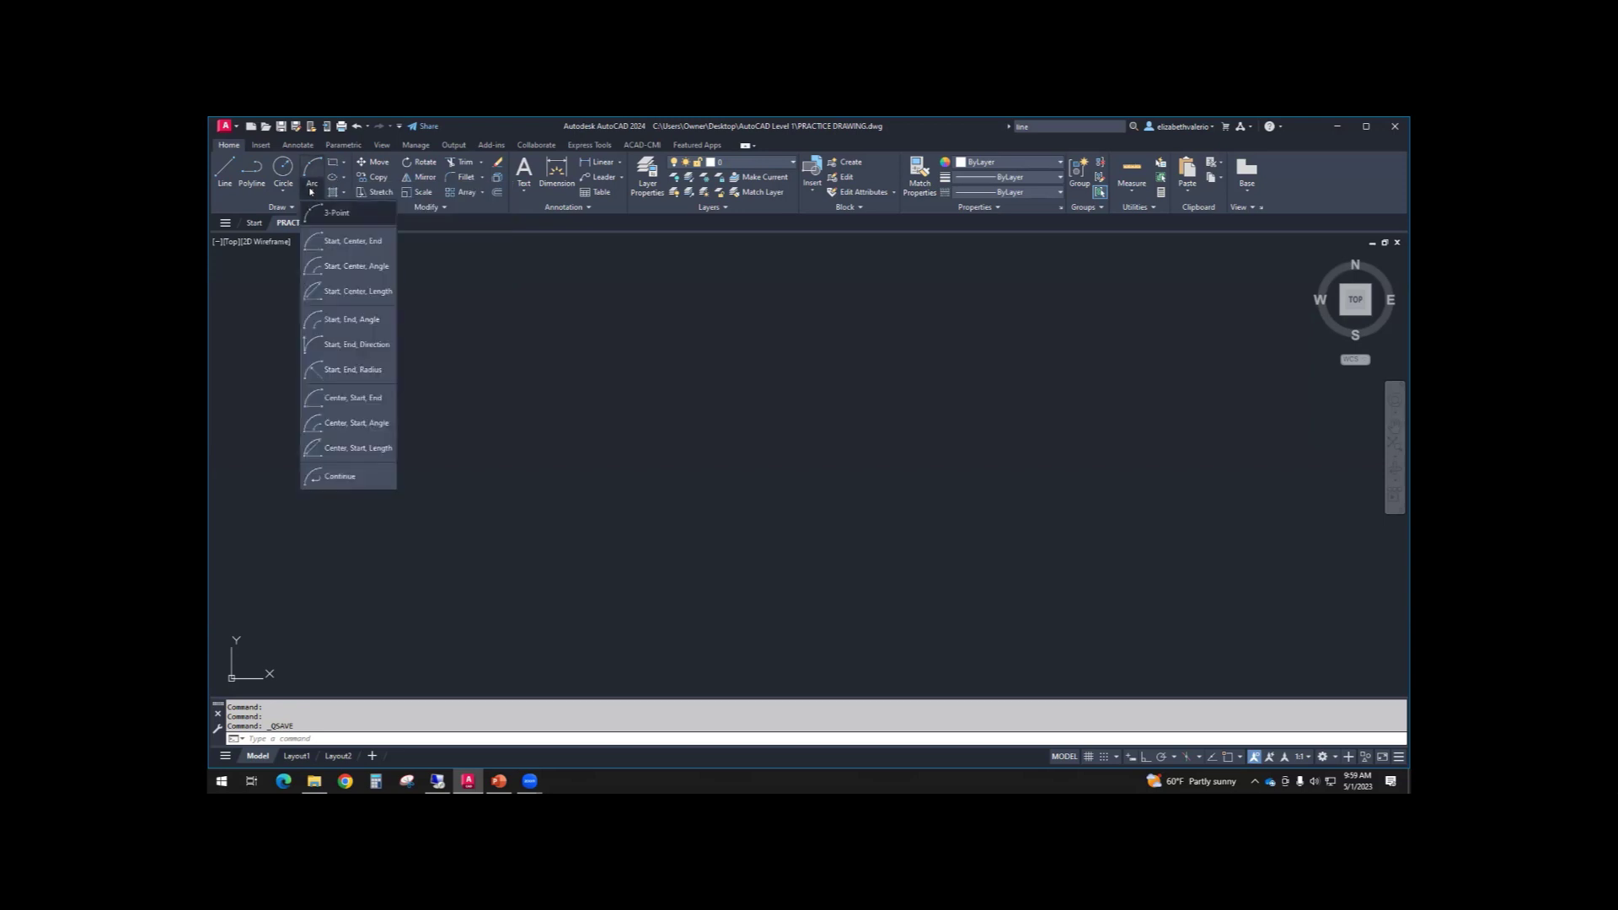
click(358, 322)
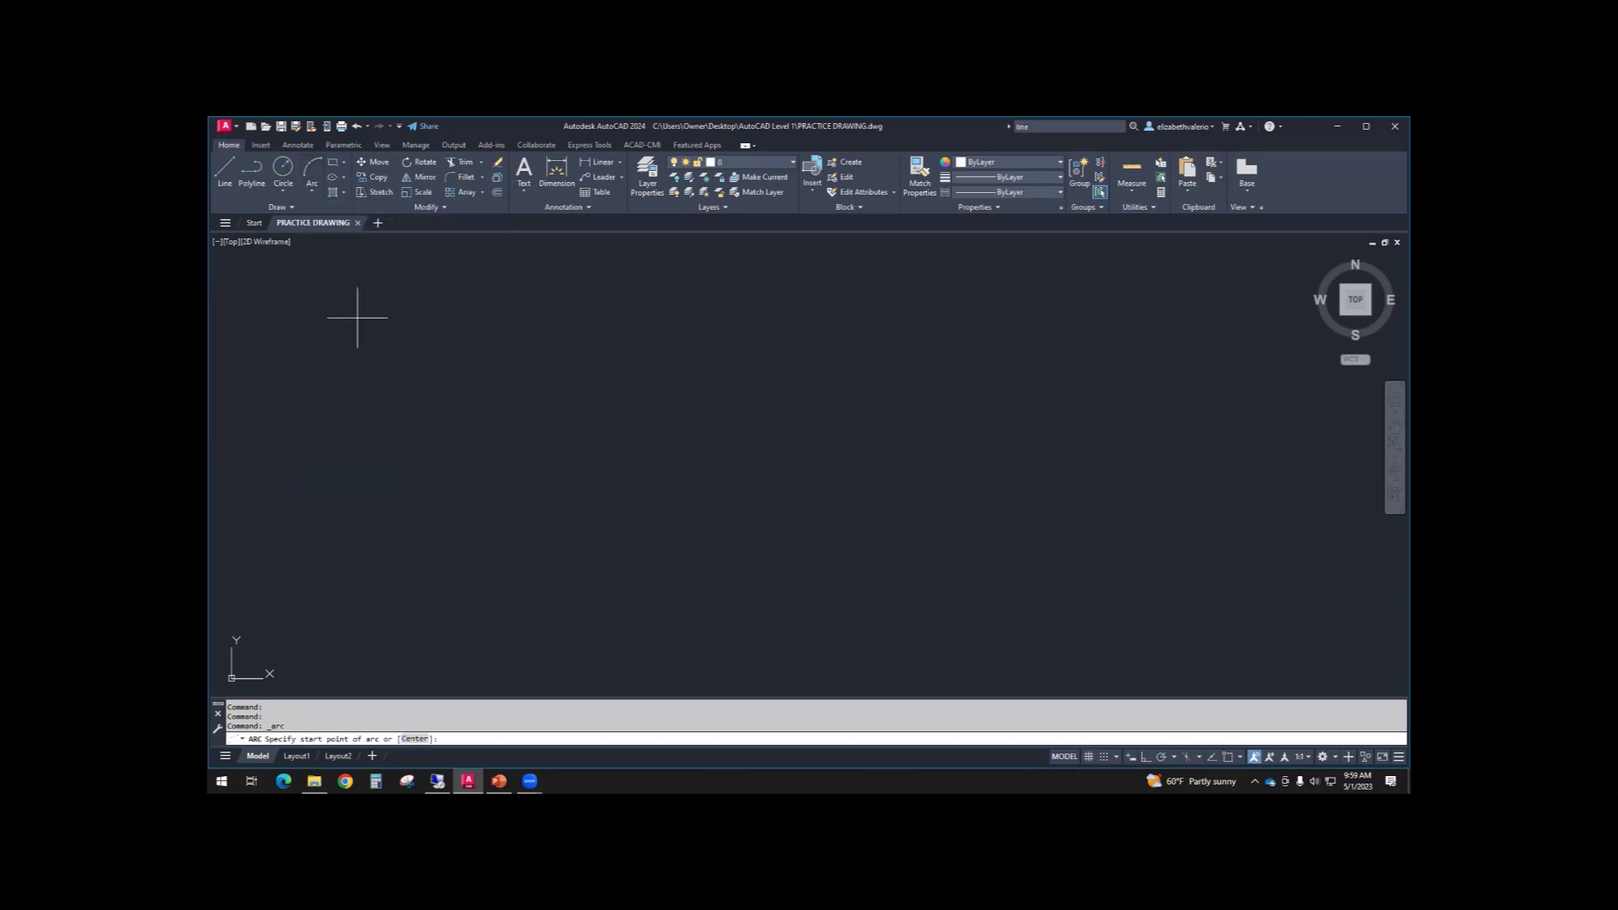
key(Escape)
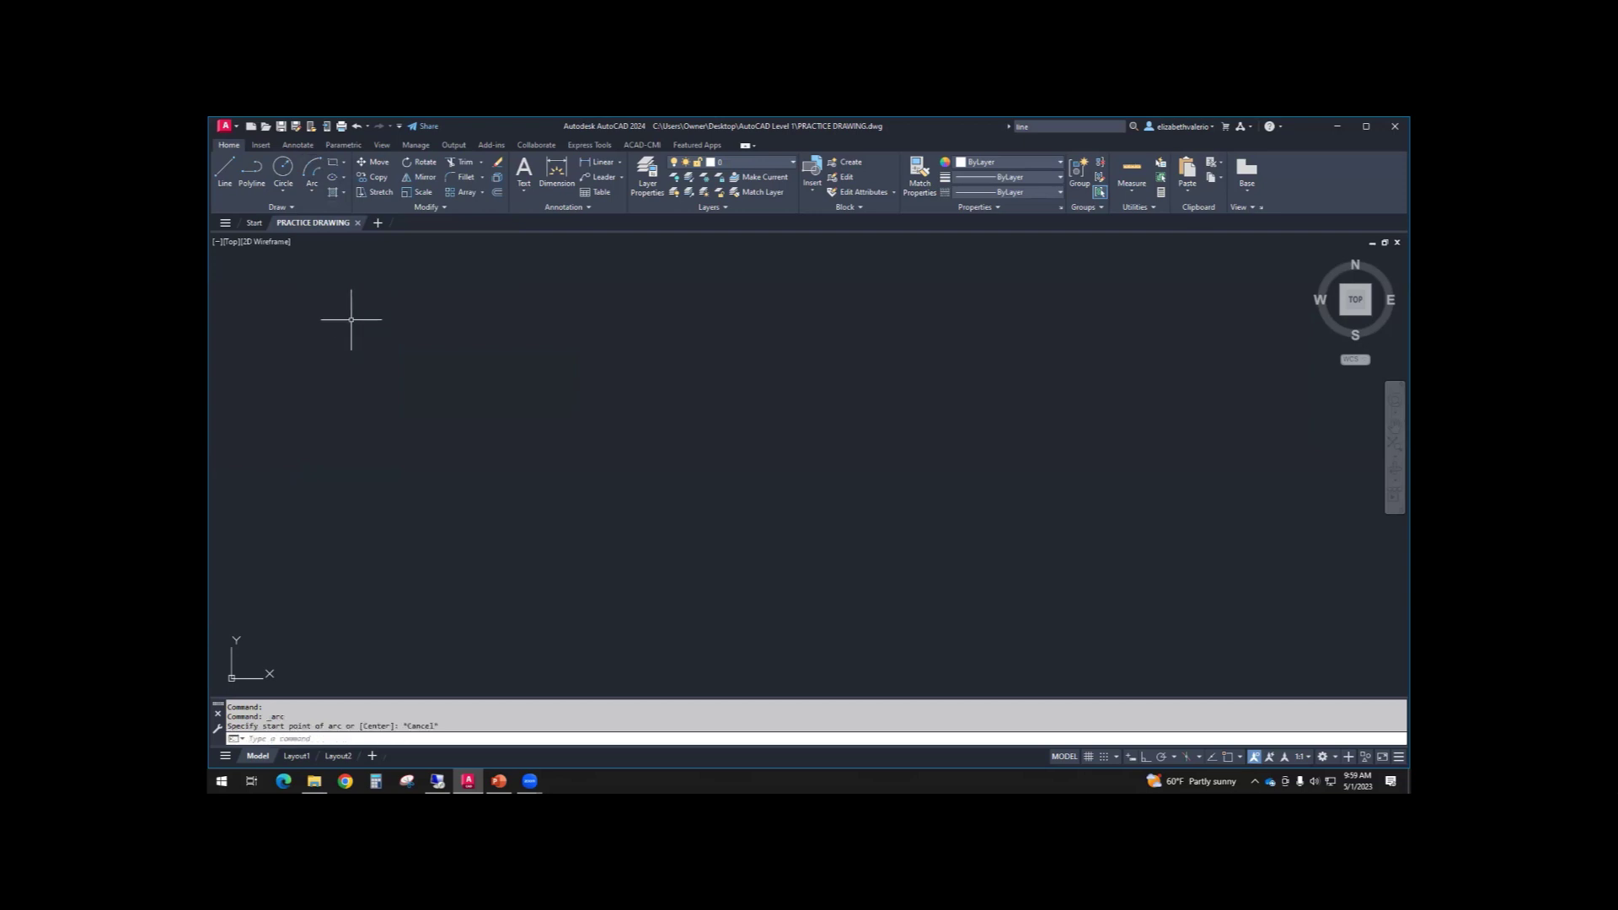
- Draw a zigzag of eight connected line segments with the Line command
click(223, 174)
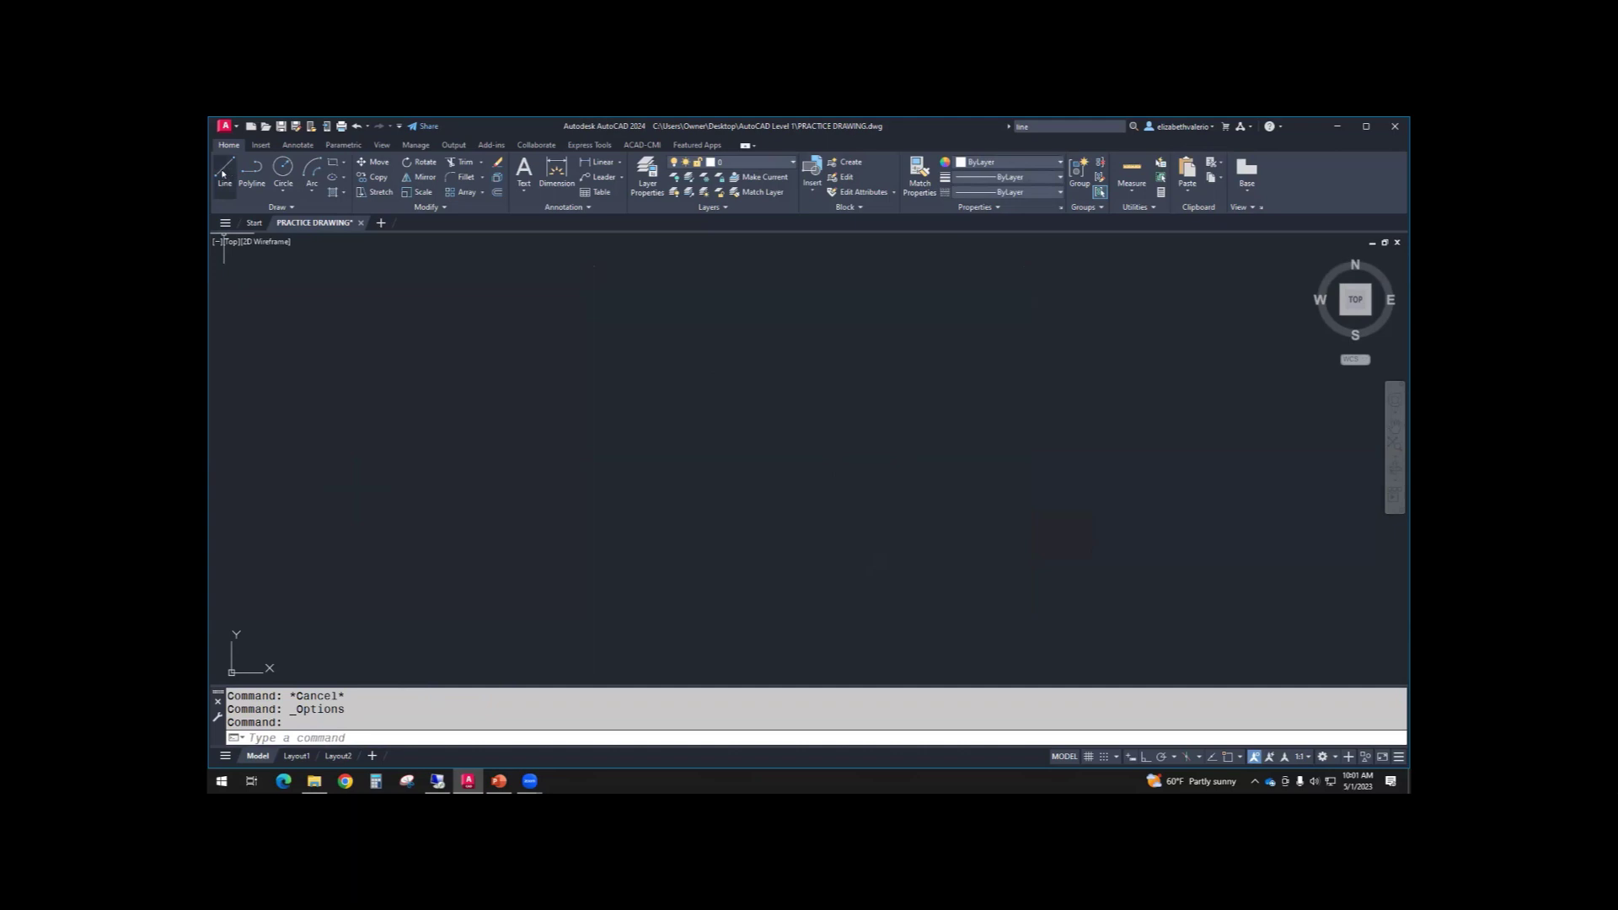
click(223, 172)
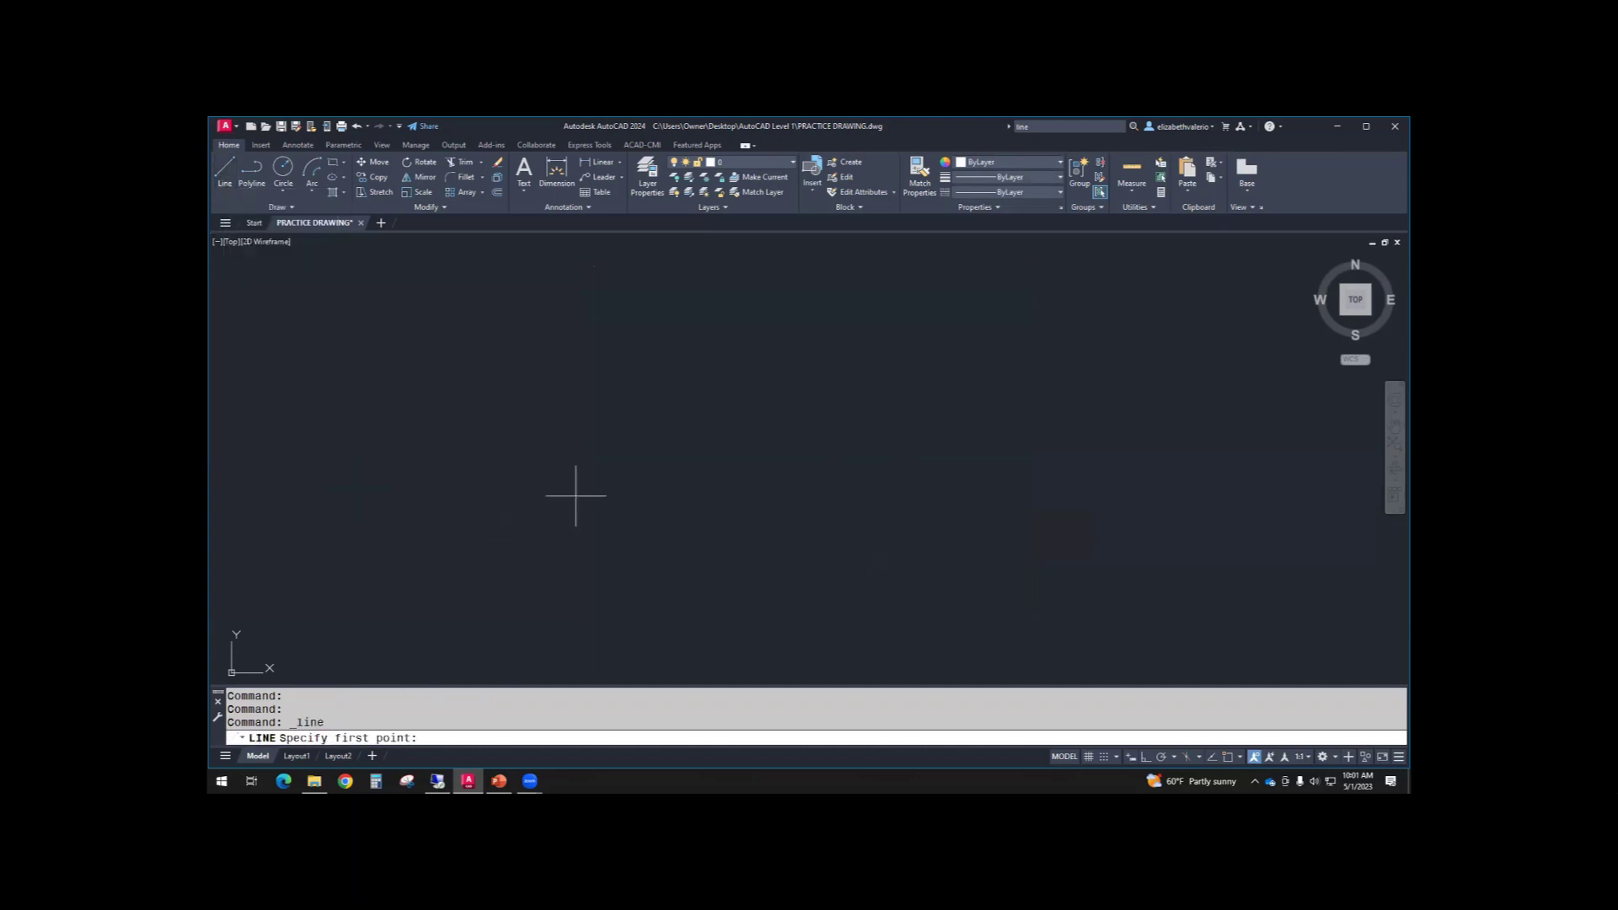
click(481, 445)
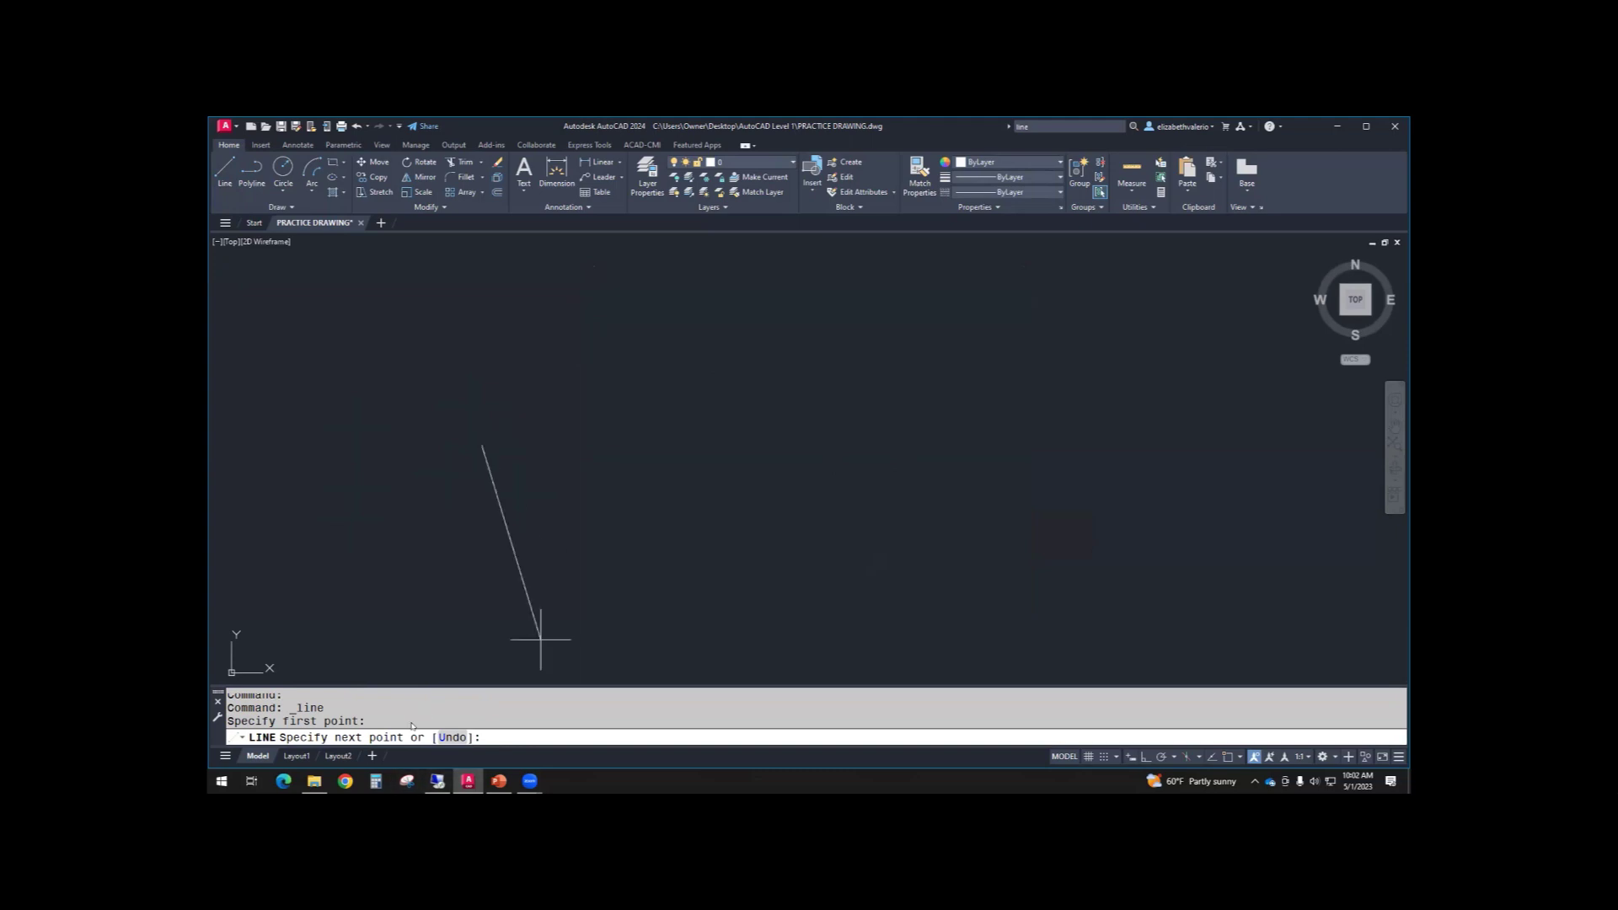
click(588, 370)
click(623, 481)
click(693, 387)
click(727, 485)
click(792, 391)
click(832, 493)
click(892, 413)
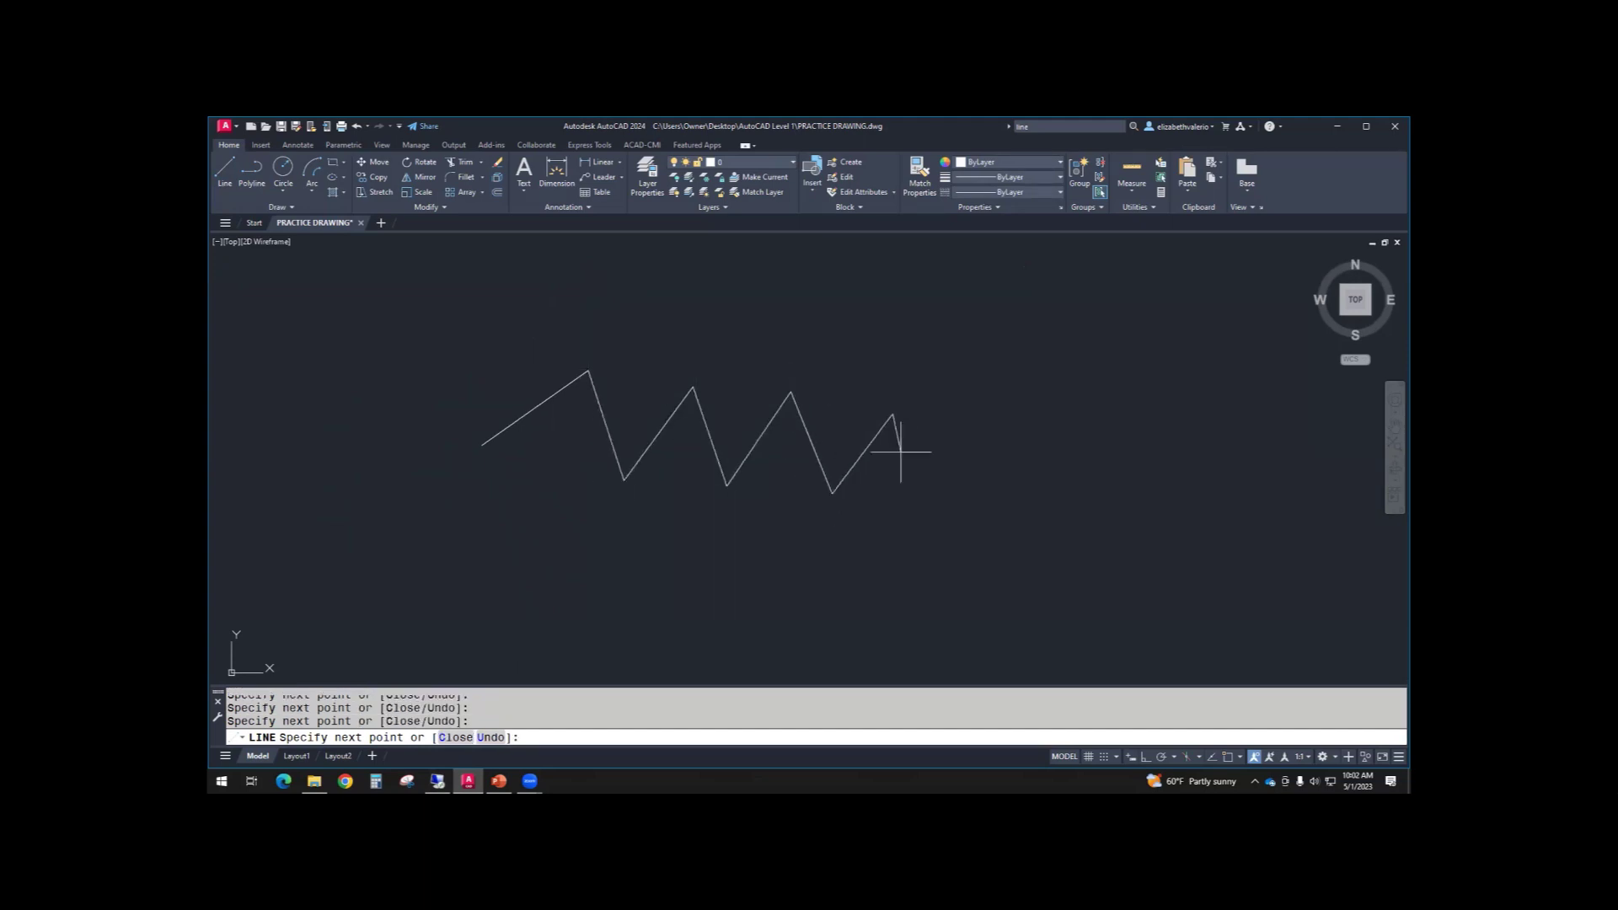
click(933, 521)
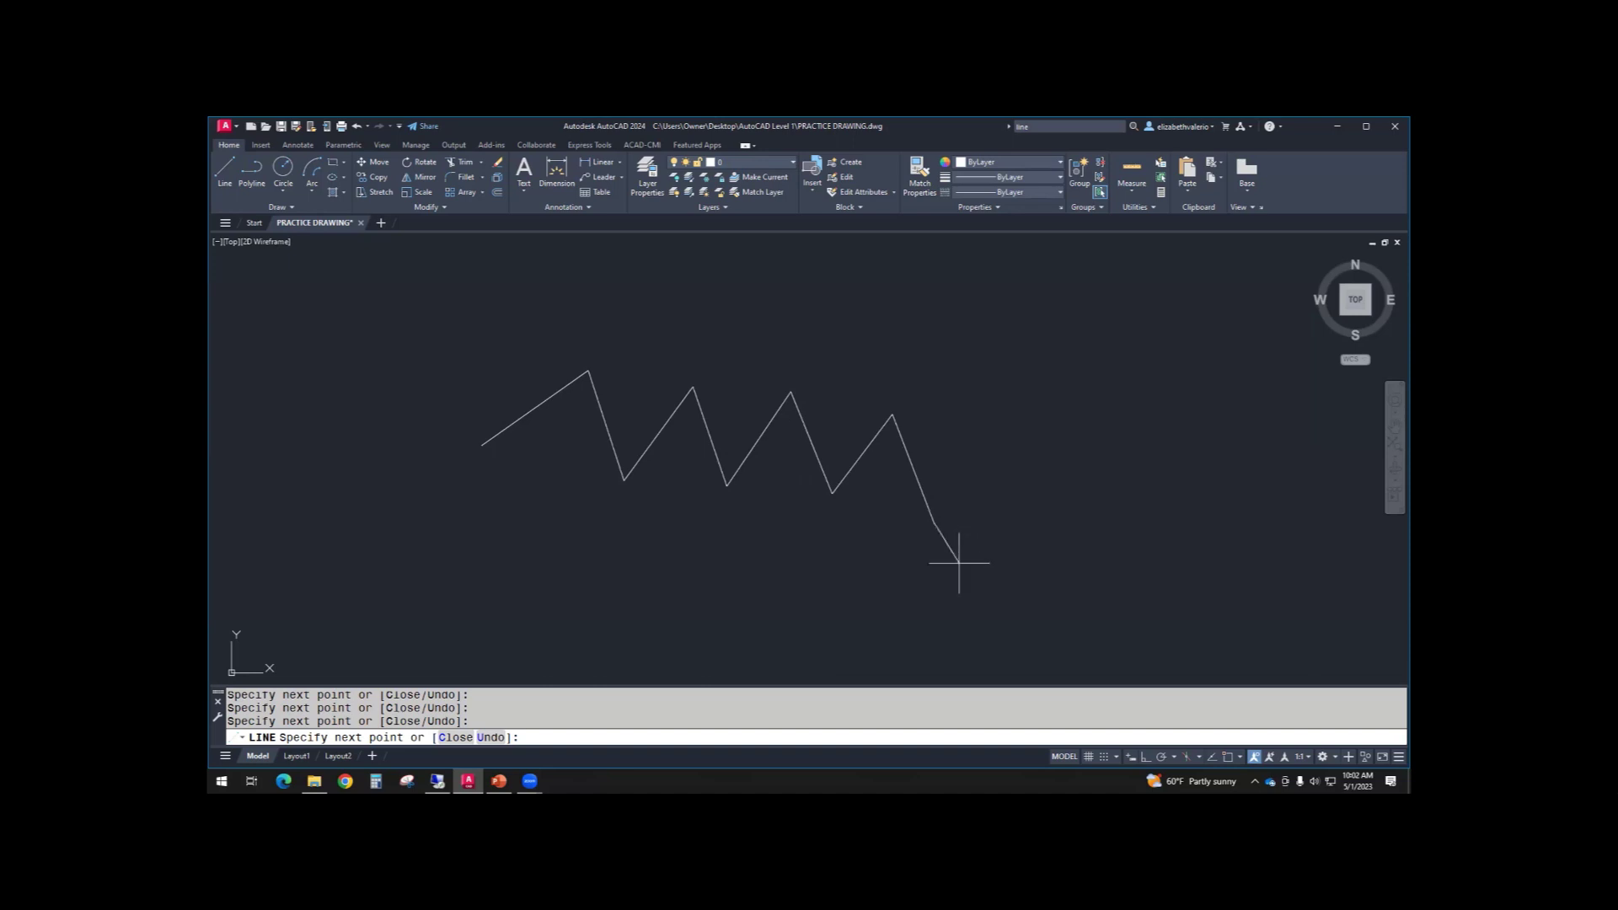
- Undo the last four zigzag segments, keeping four, and end the Line command
click(484, 739)
click(485, 739)
click(484, 739)
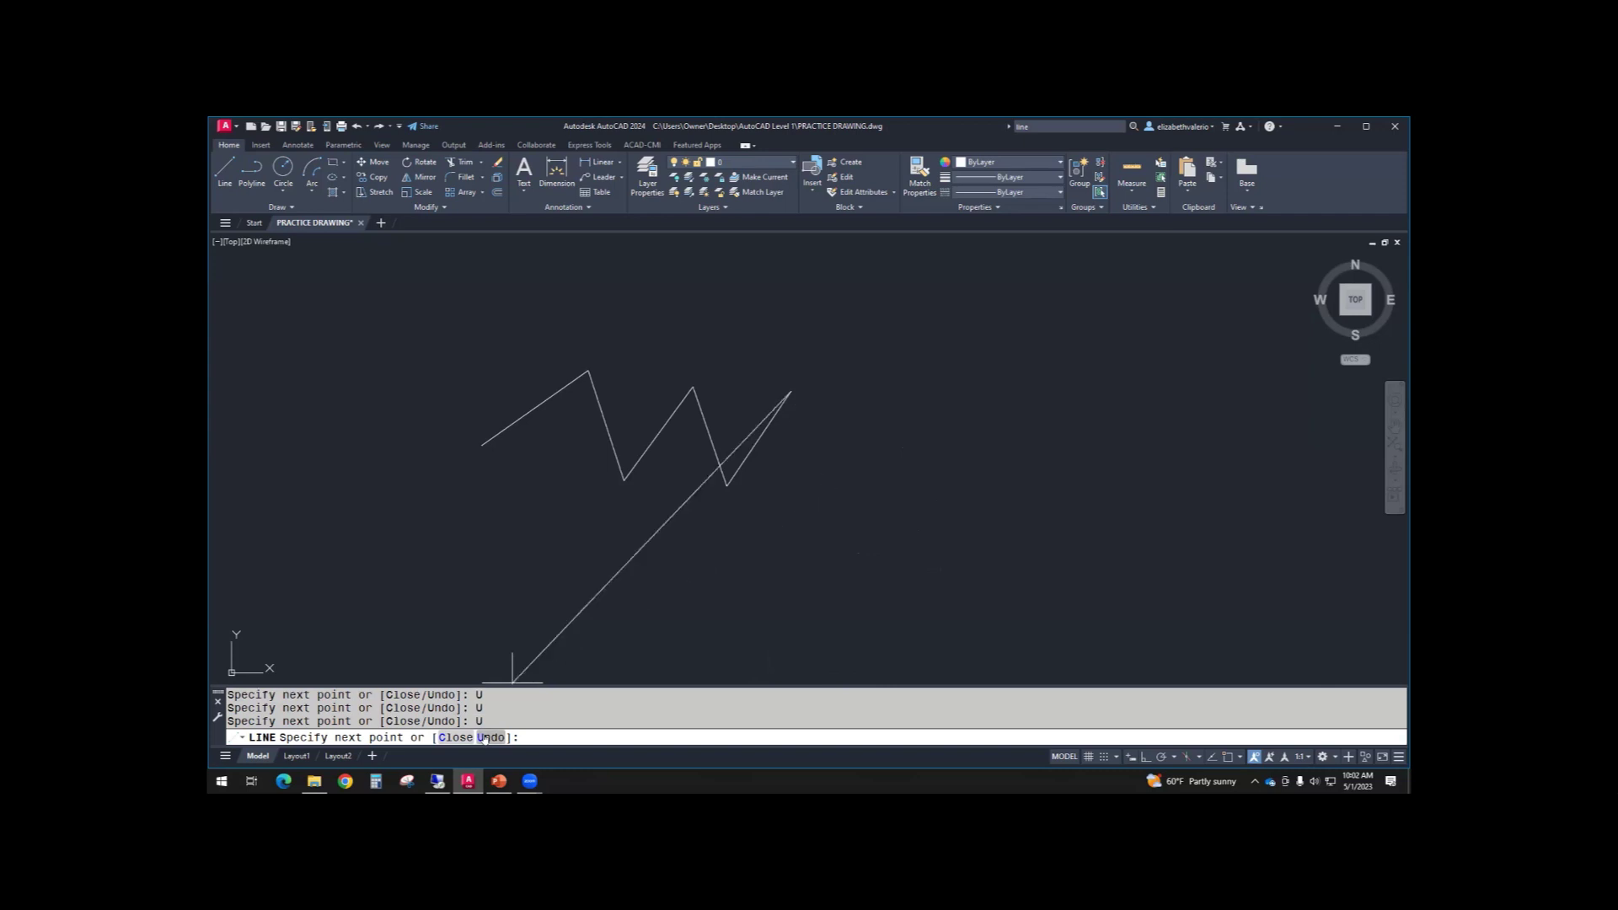
click(484, 739)
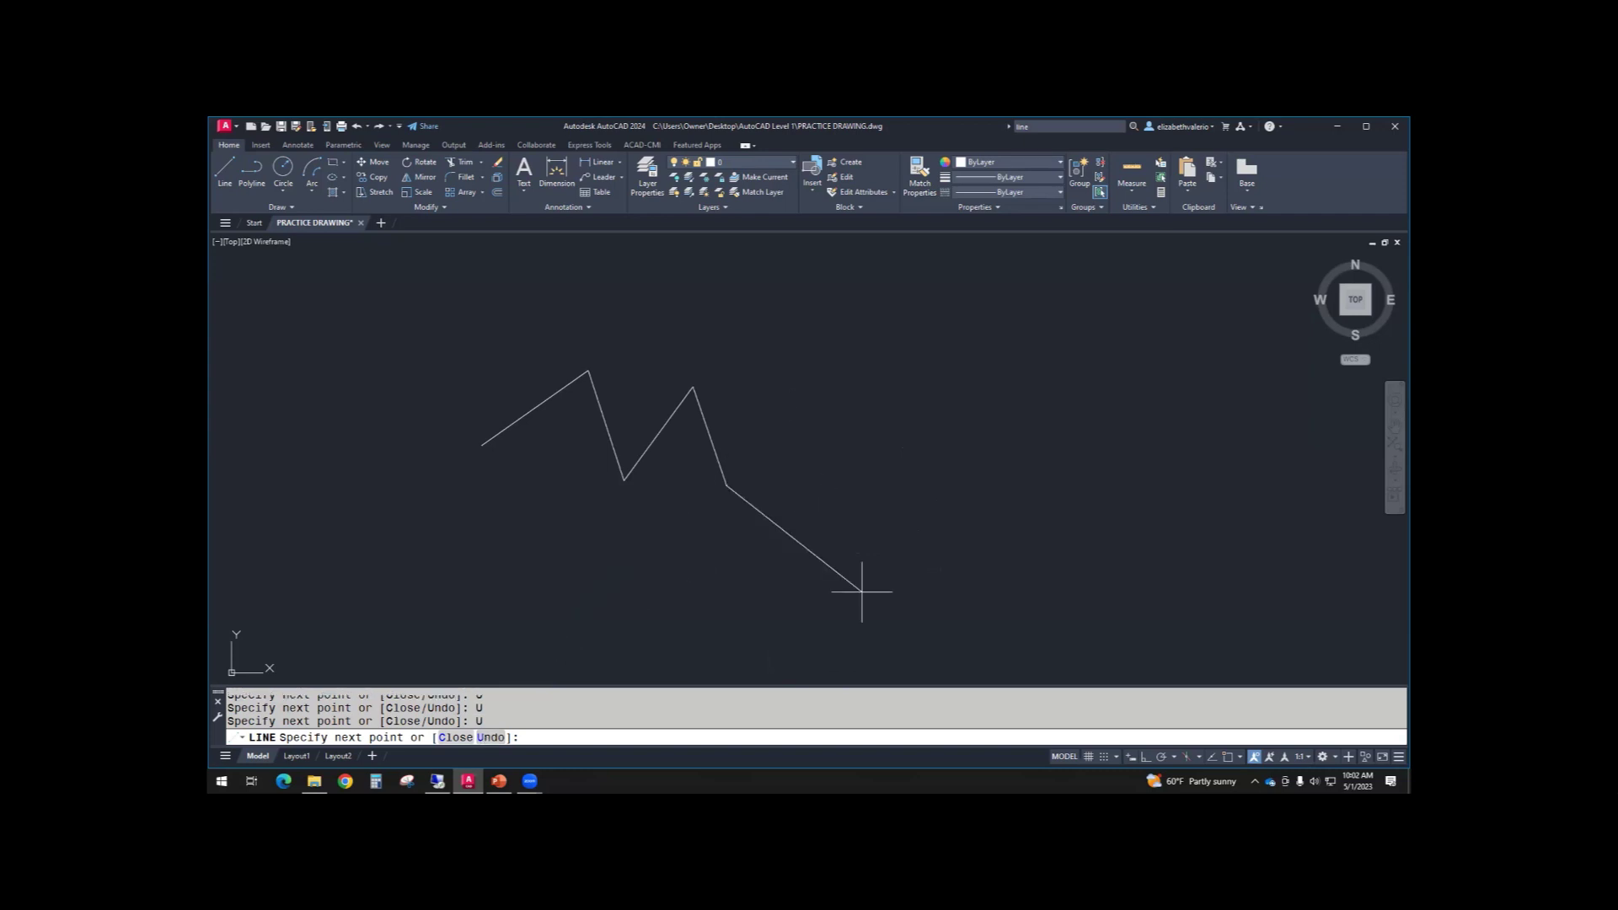
key(Escape)
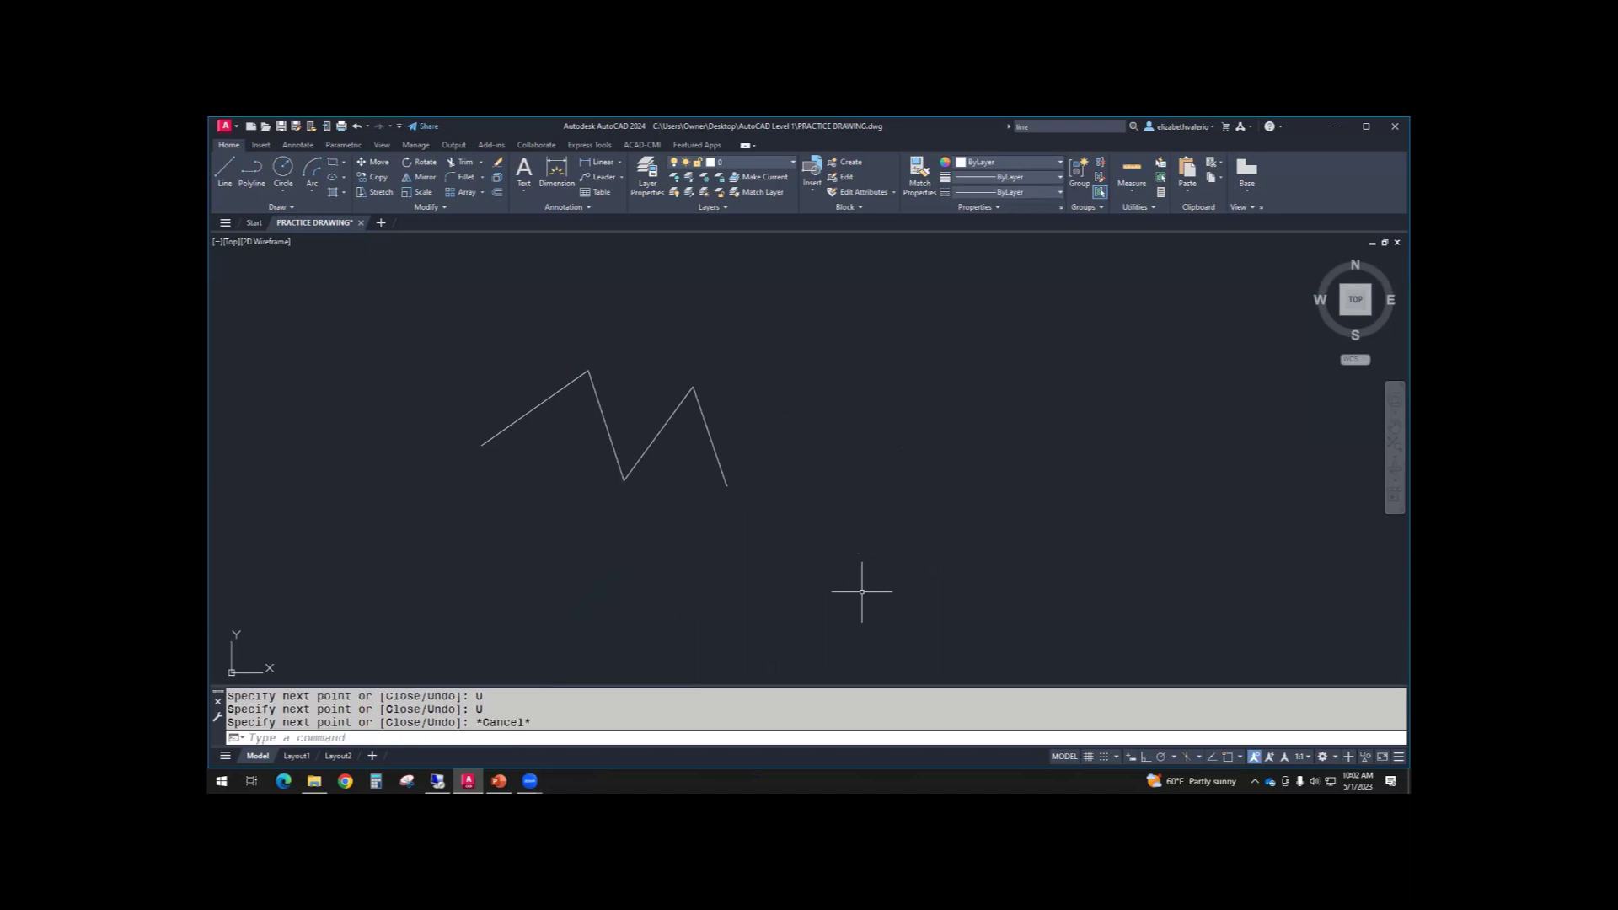
- Undo the entire zigzag Line group from the Quick Access Undo list
click(368, 126)
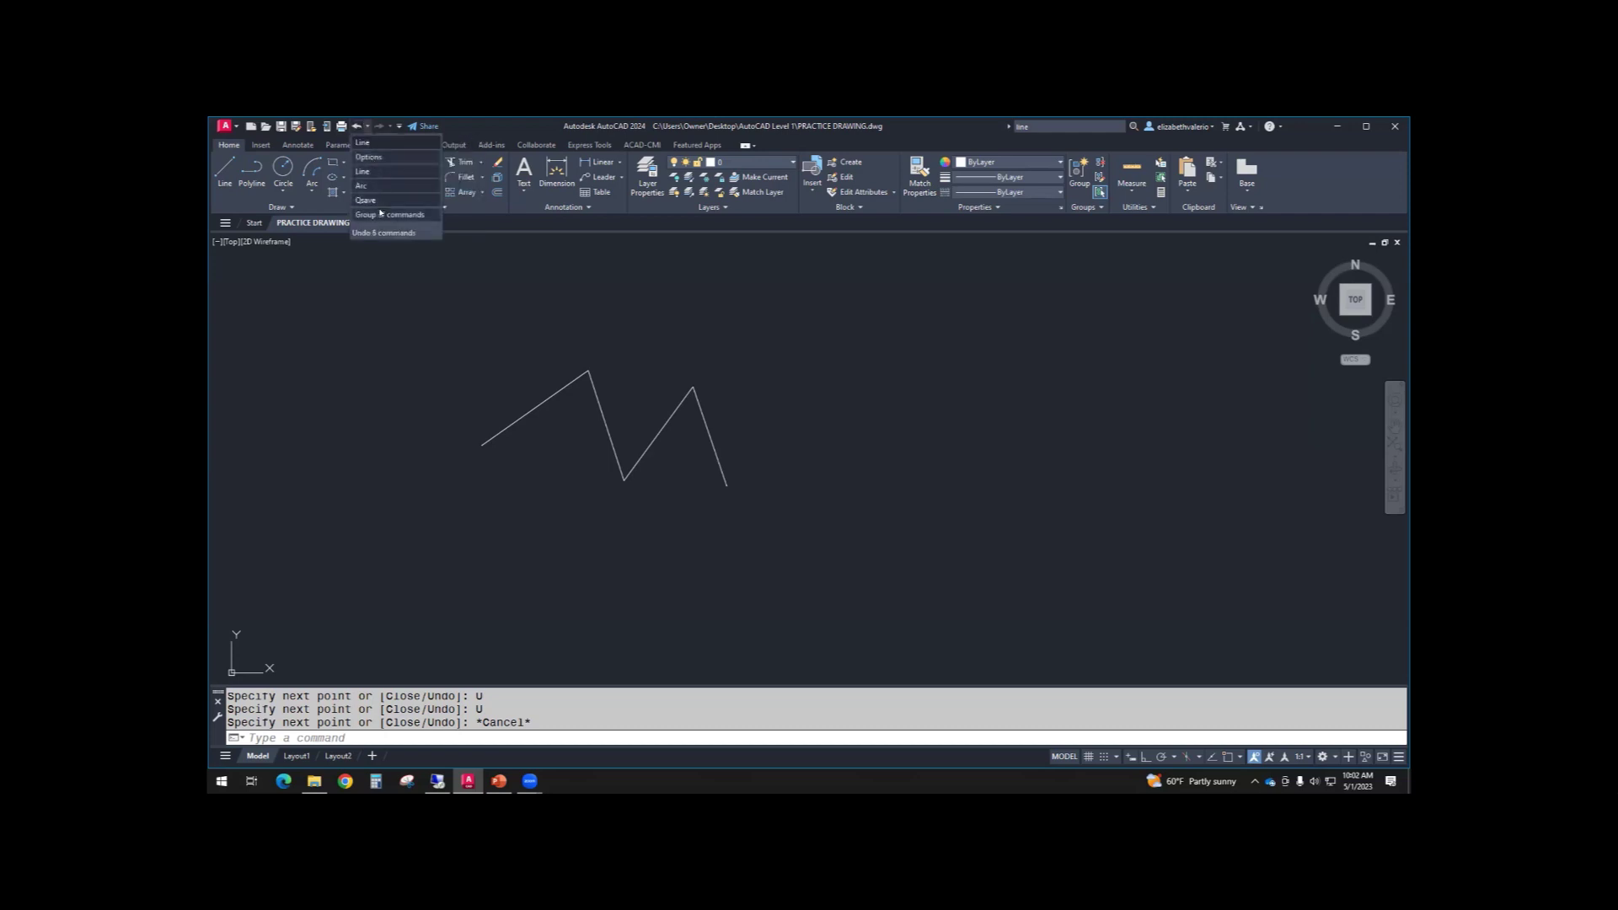
click(363, 143)
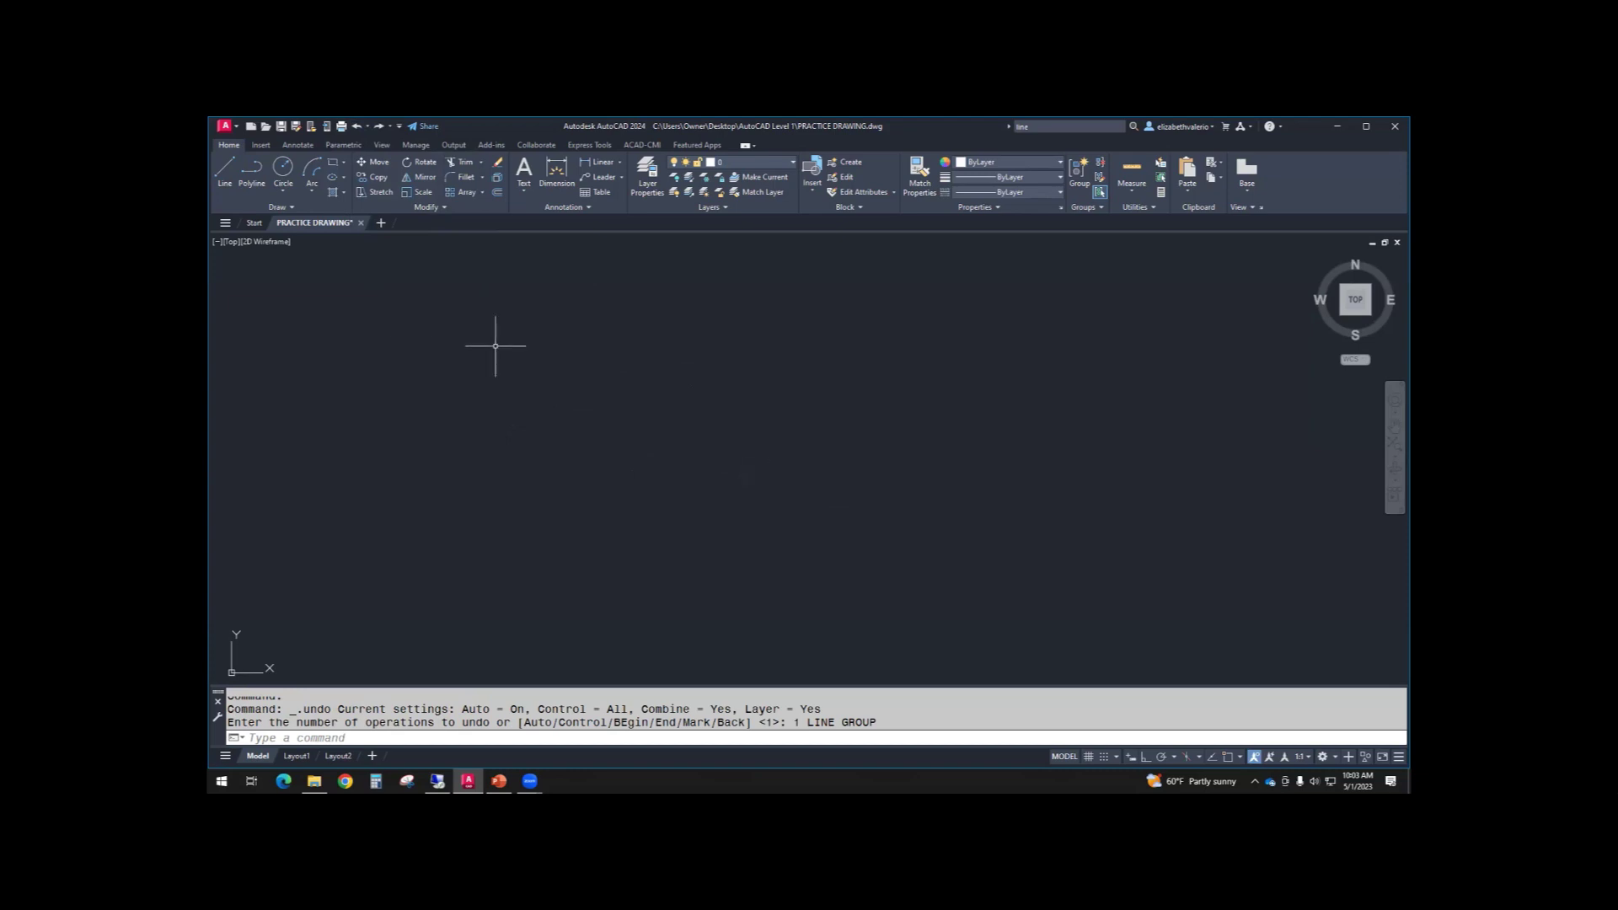
- Start a new zigzag of lines, placing its points along the top left to right
click(222, 171)
click(494, 456)
click(633, 347)
click(700, 479)
click(792, 376)
click(854, 484)
click(927, 414)
click(1005, 517)
click(1067, 434)
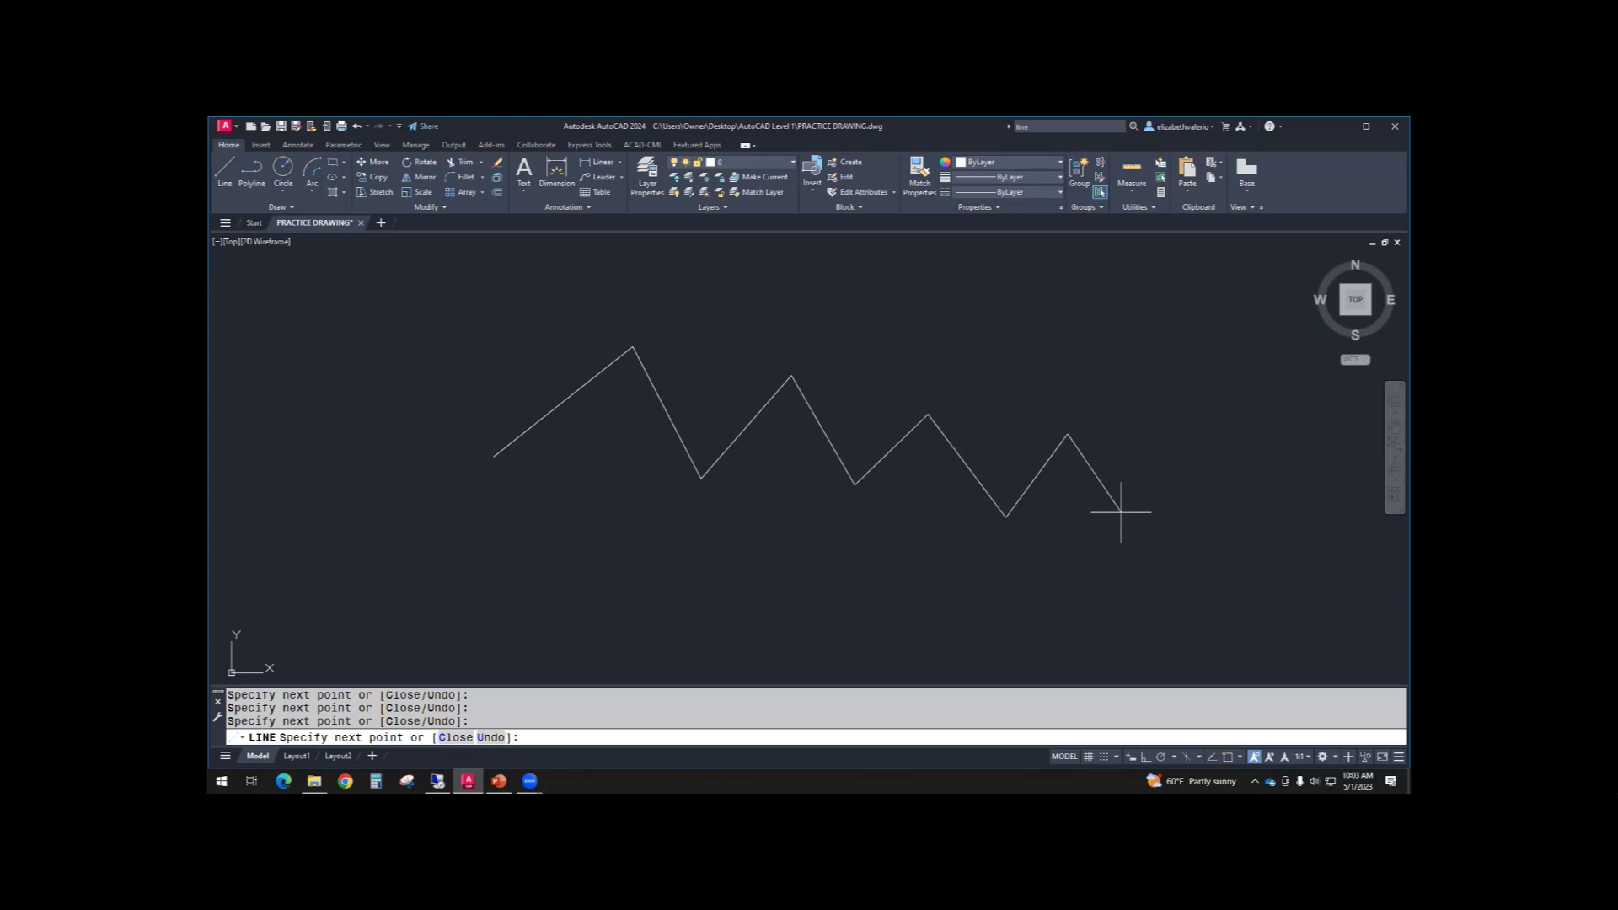
- Continue the zigzag back along the bottom and close it to the starting point
click(1120, 511)
click(993, 660)
click(915, 570)
click(849, 648)
click(769, 570)
click(719, 638)
click(627, 578)
click(570, 628)
click(469, 574)
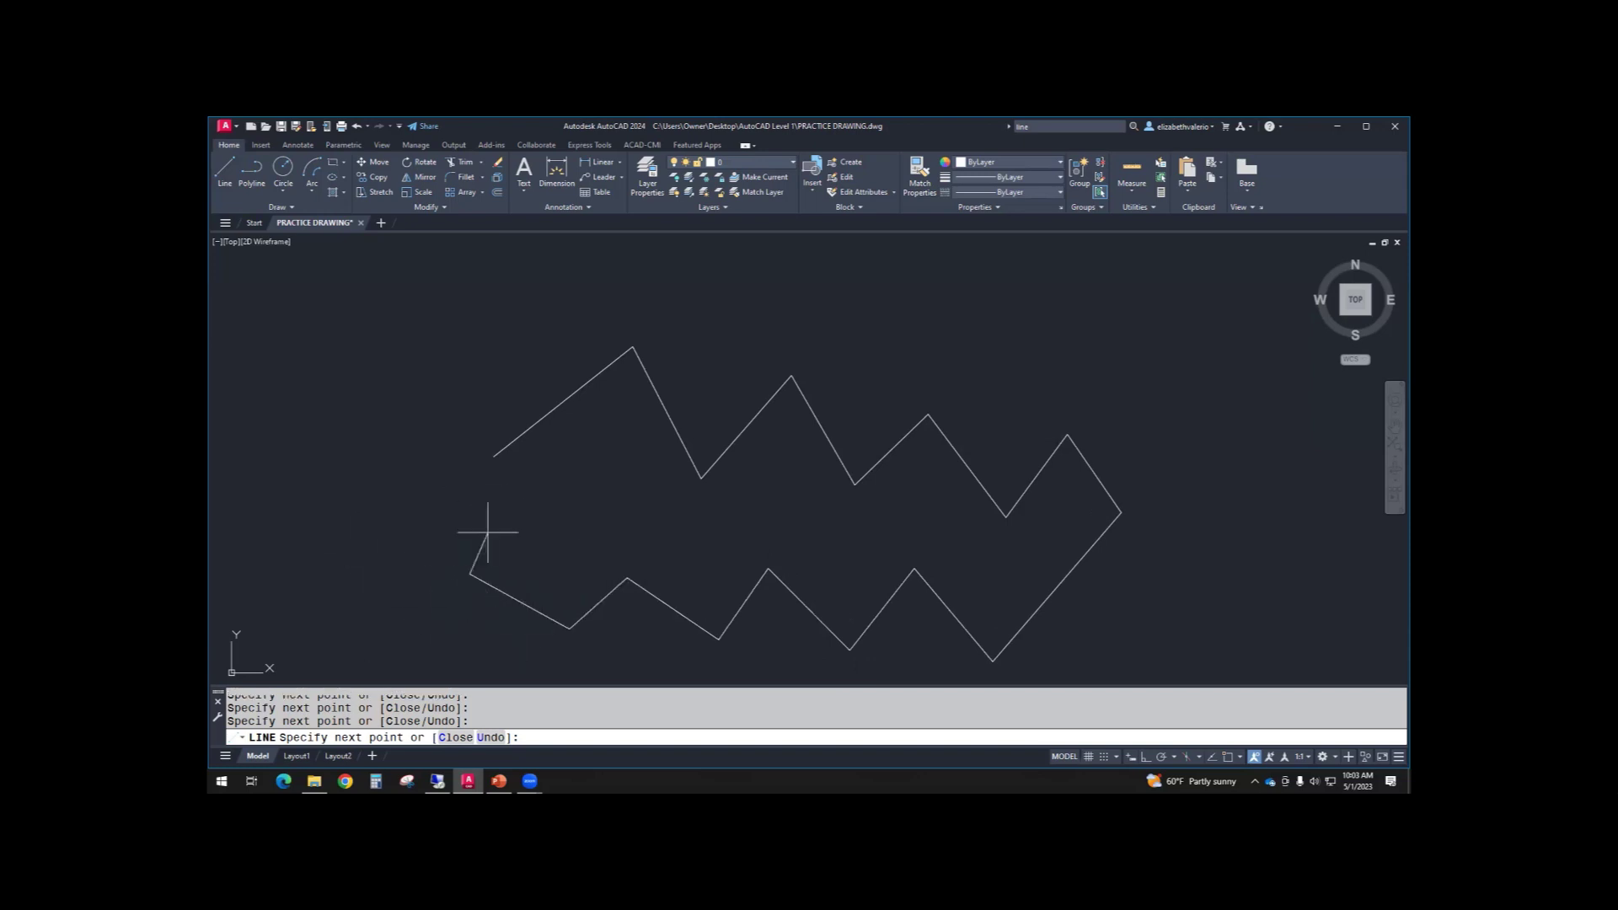
click(447, 737)
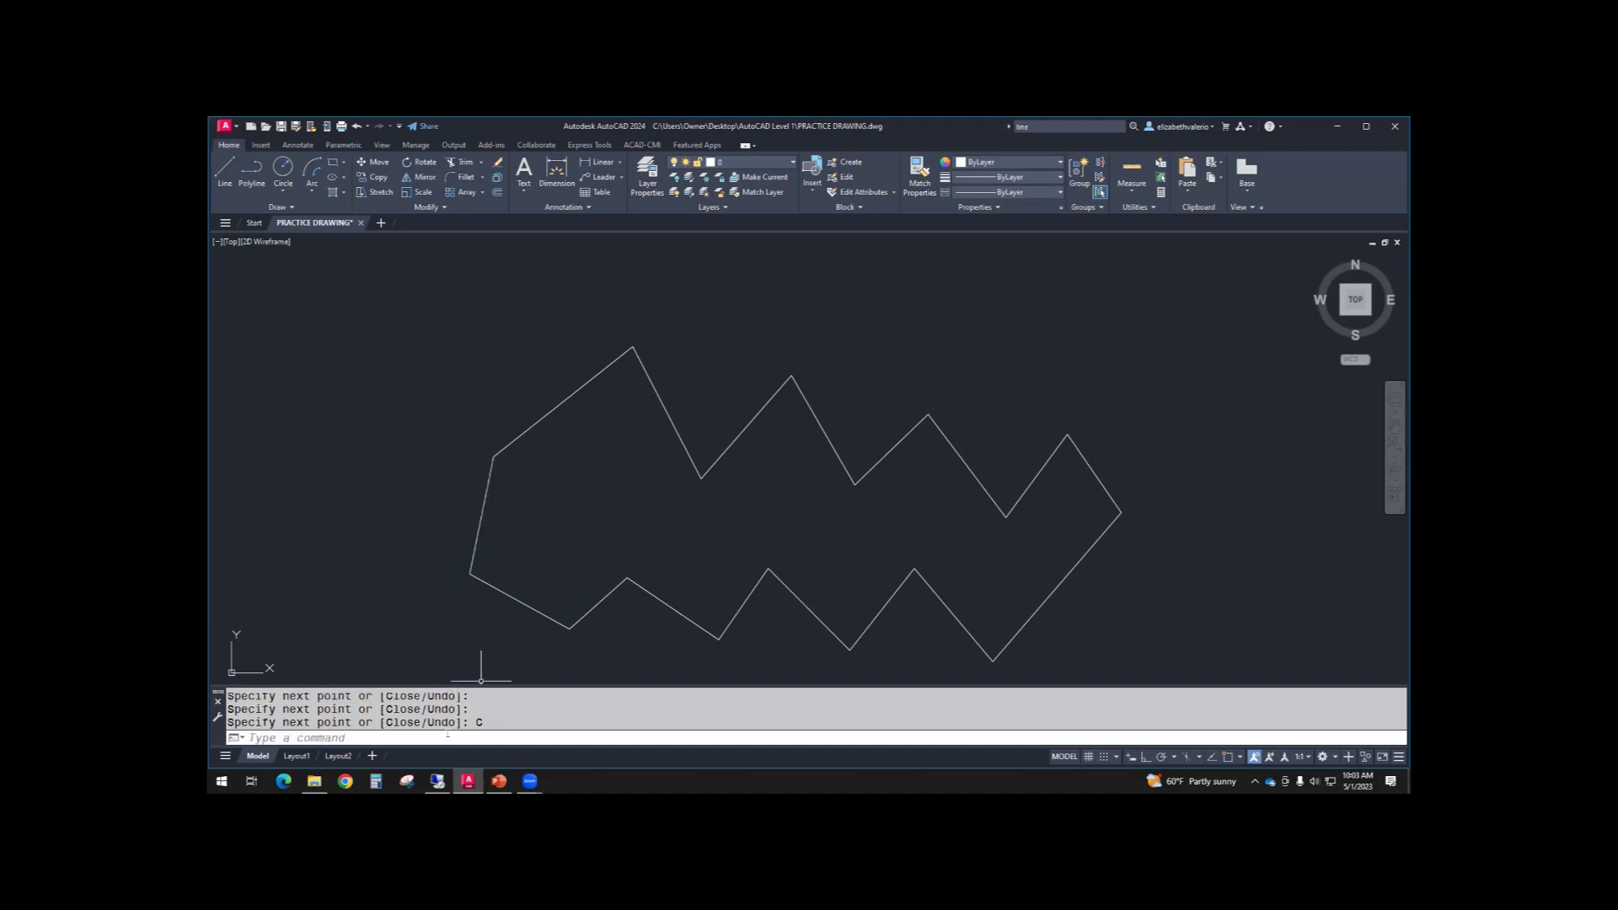
scroll(685, 472, down, 2)
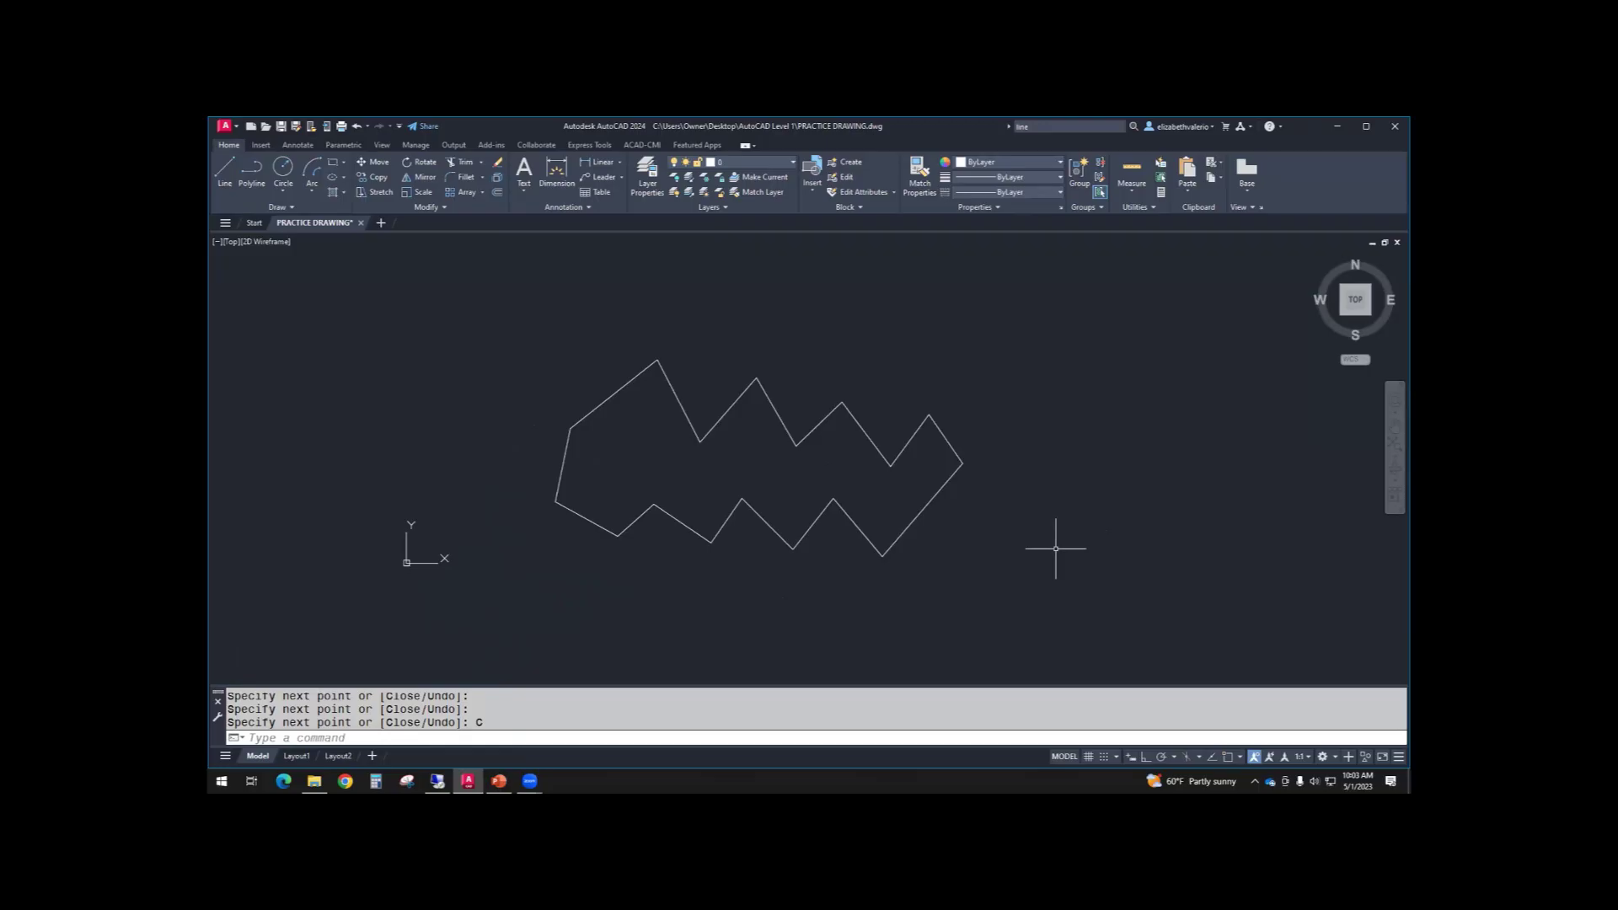
middle_drag(1055, 548, 980, 521)
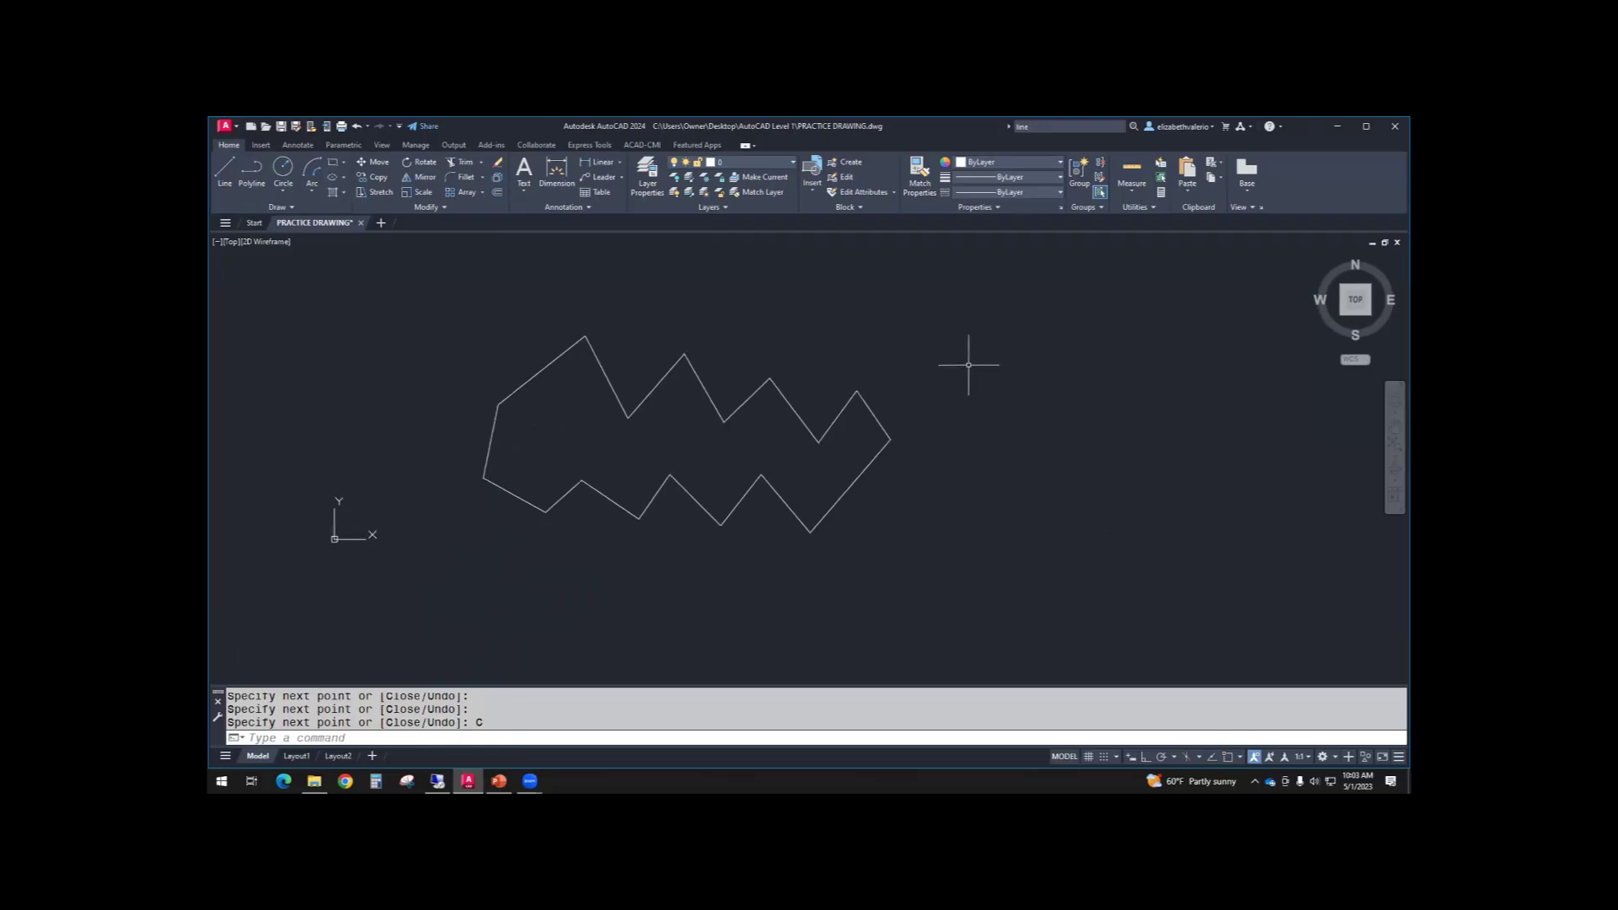
- Move the right-end segment off to the right and stretch its top end up-left
click(872, 414)
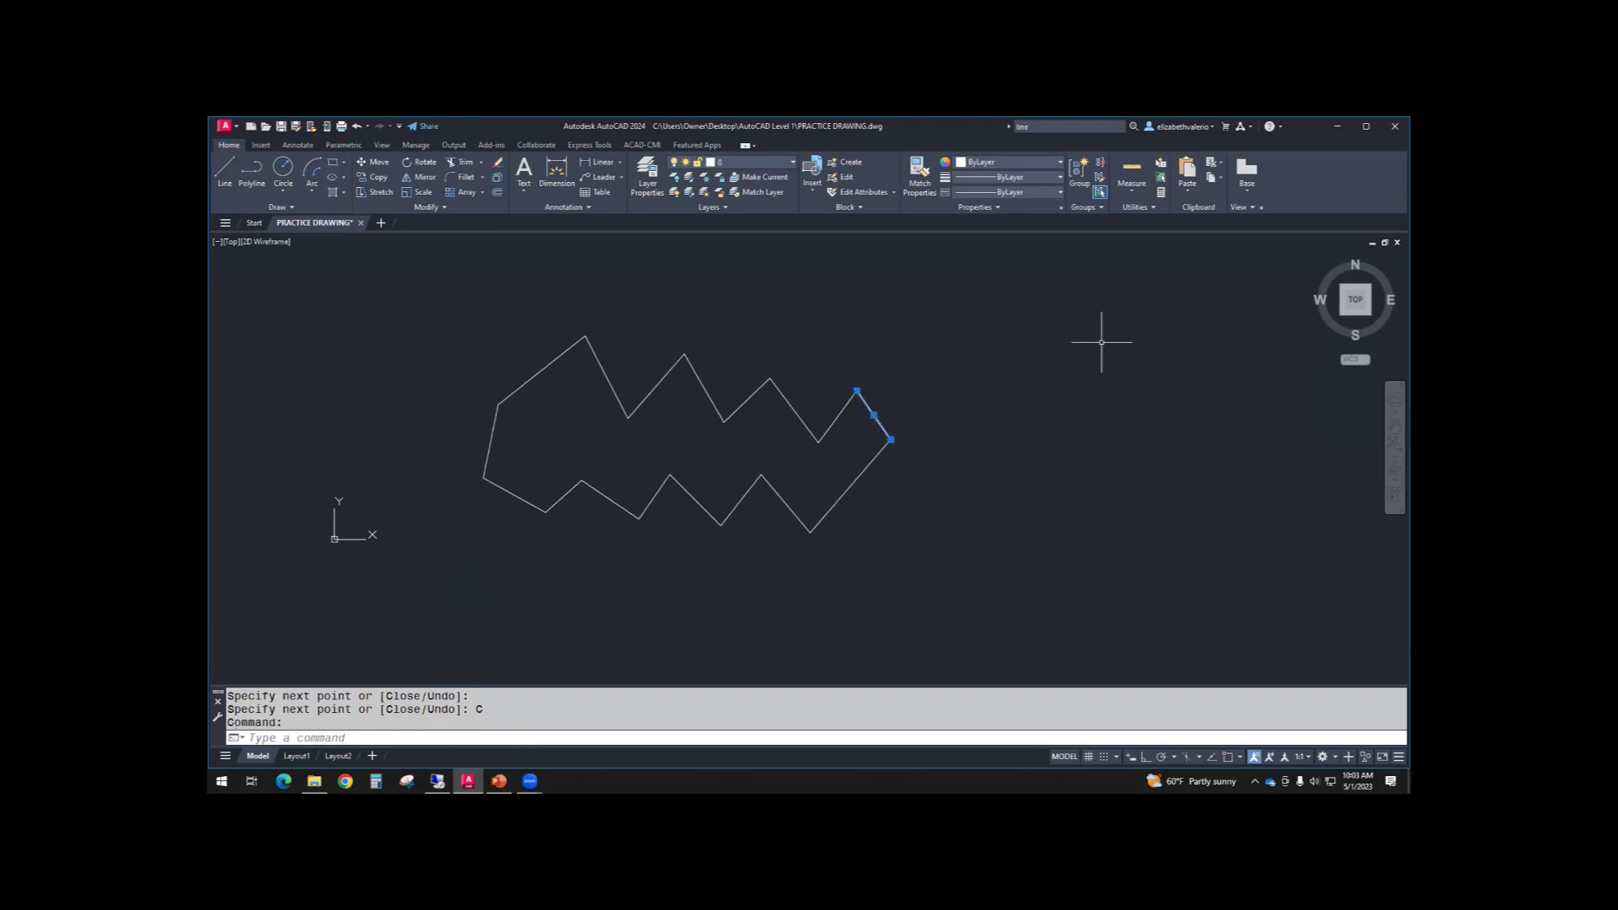
scroll(901, 395, up, 2)
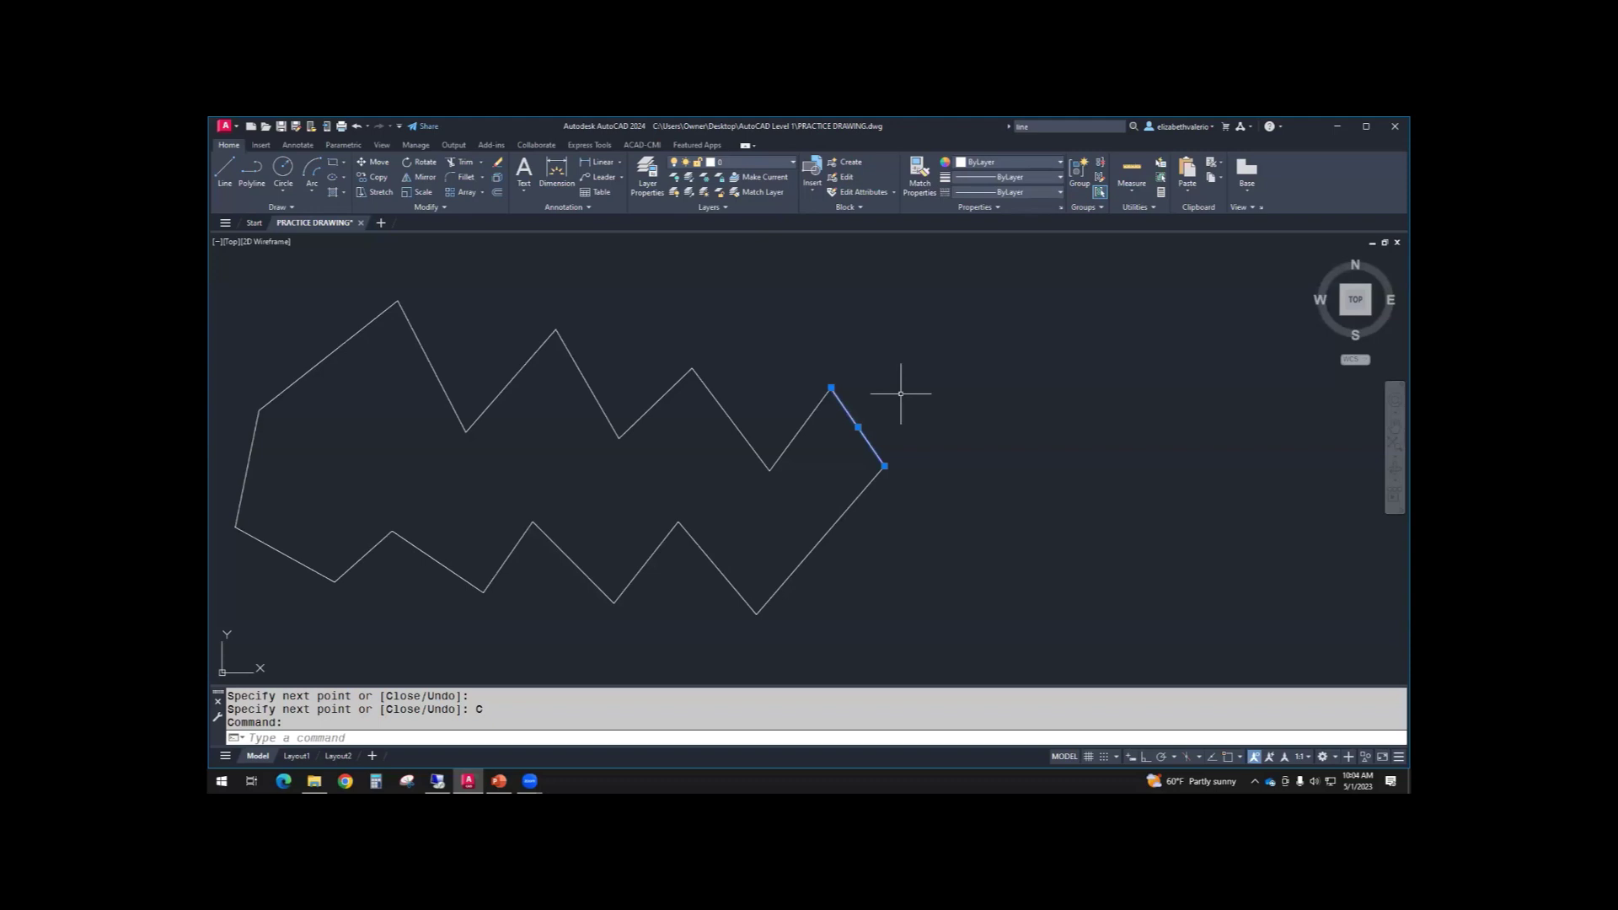
click(856, 426)
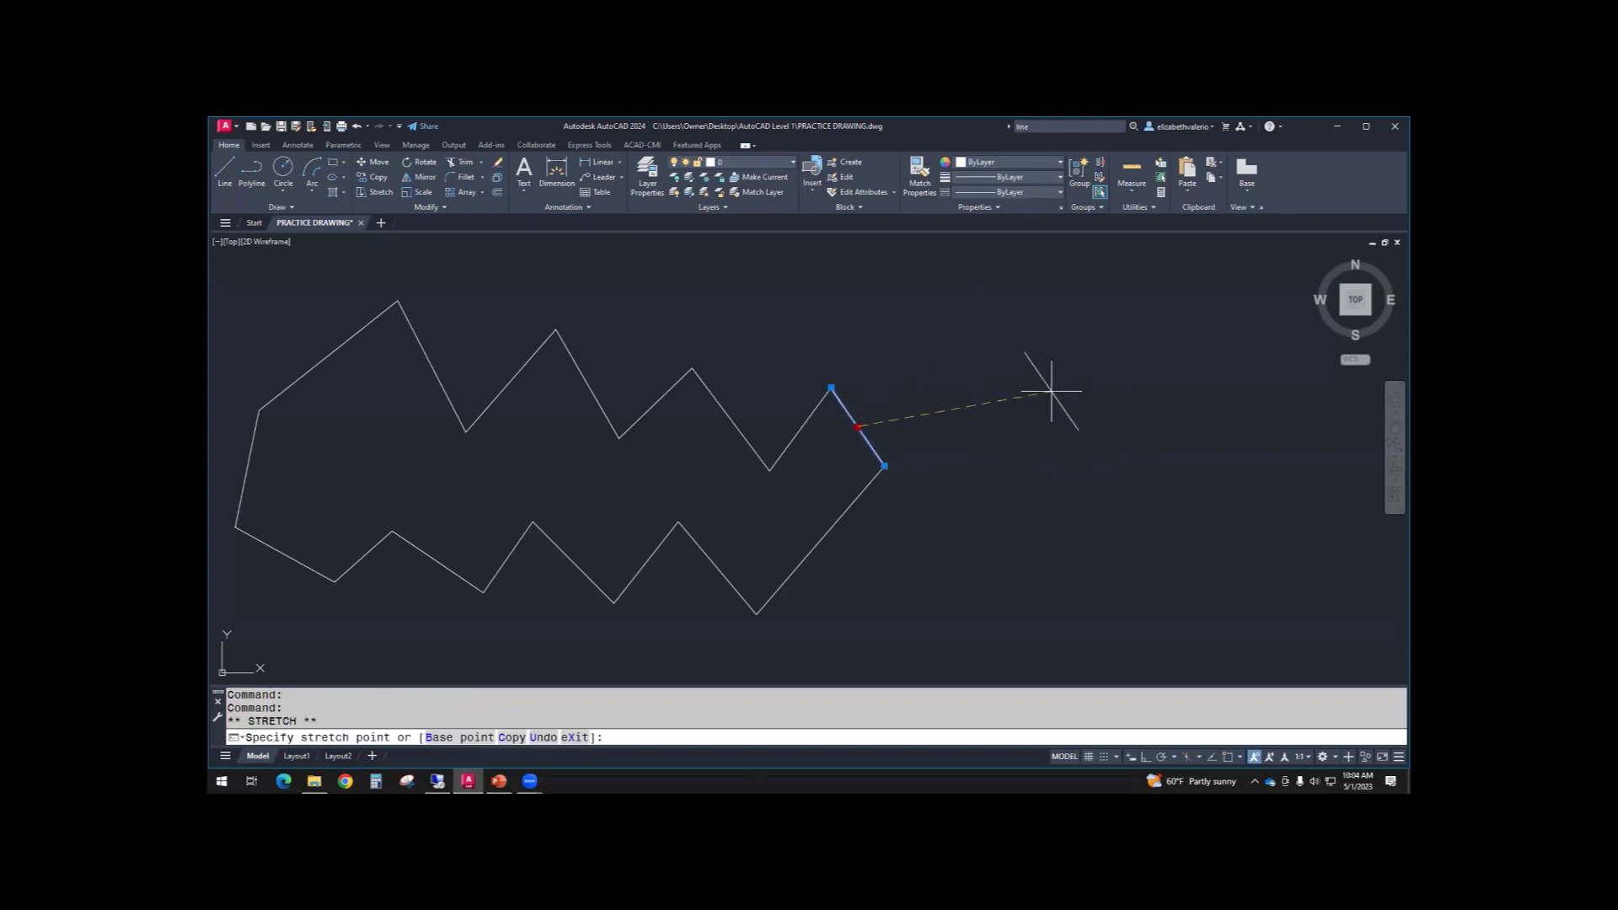
click(1050, 391)
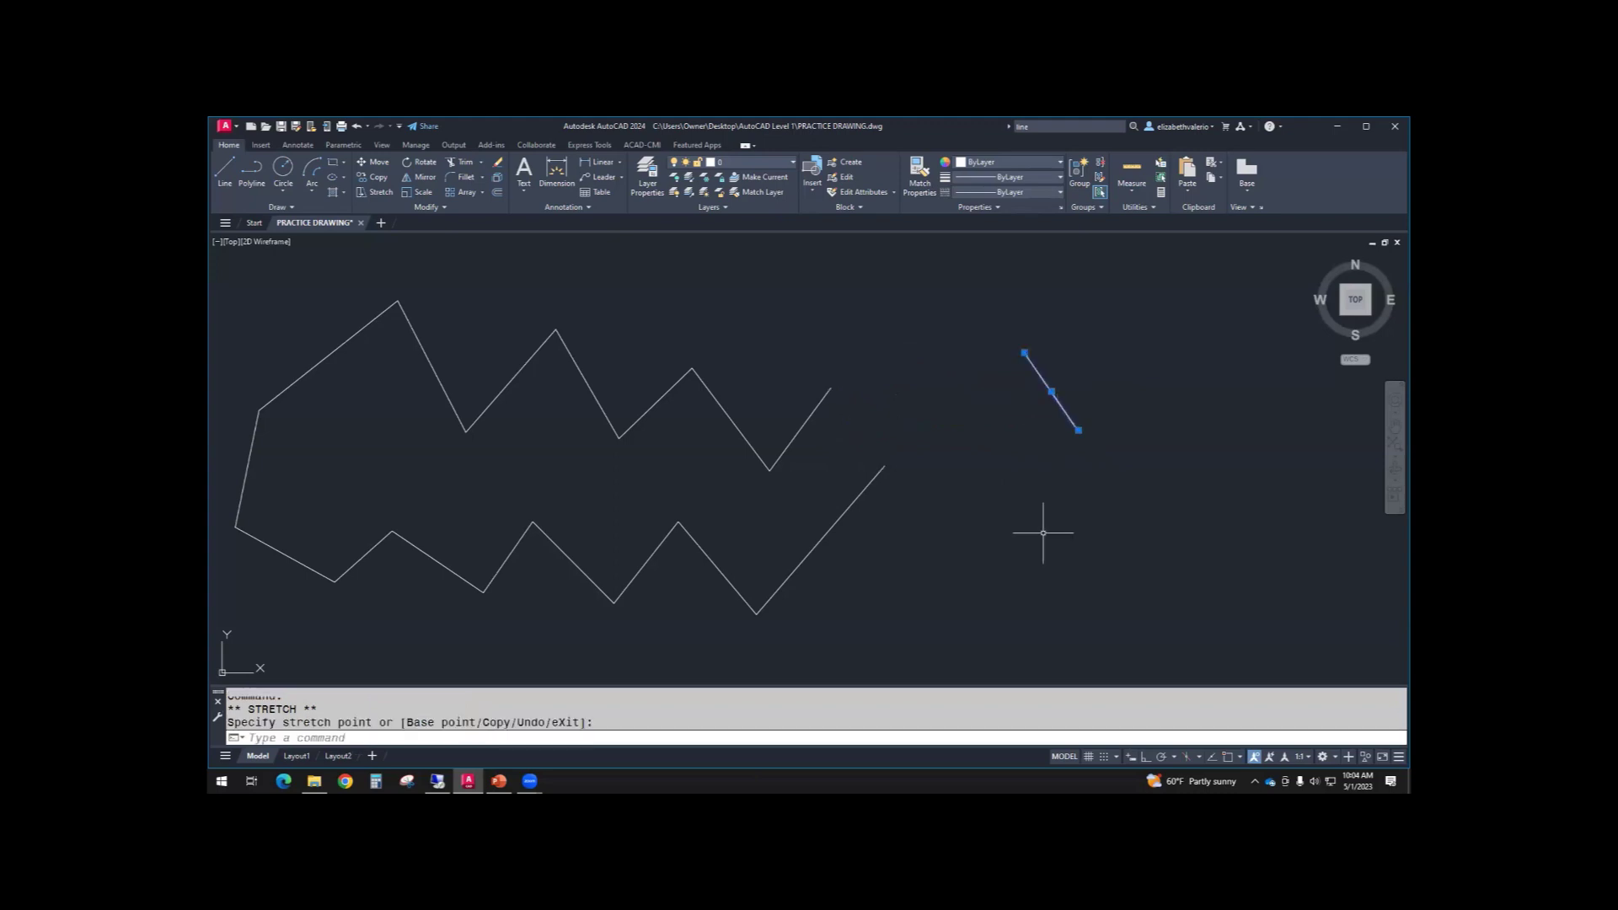
click(1022, 353)
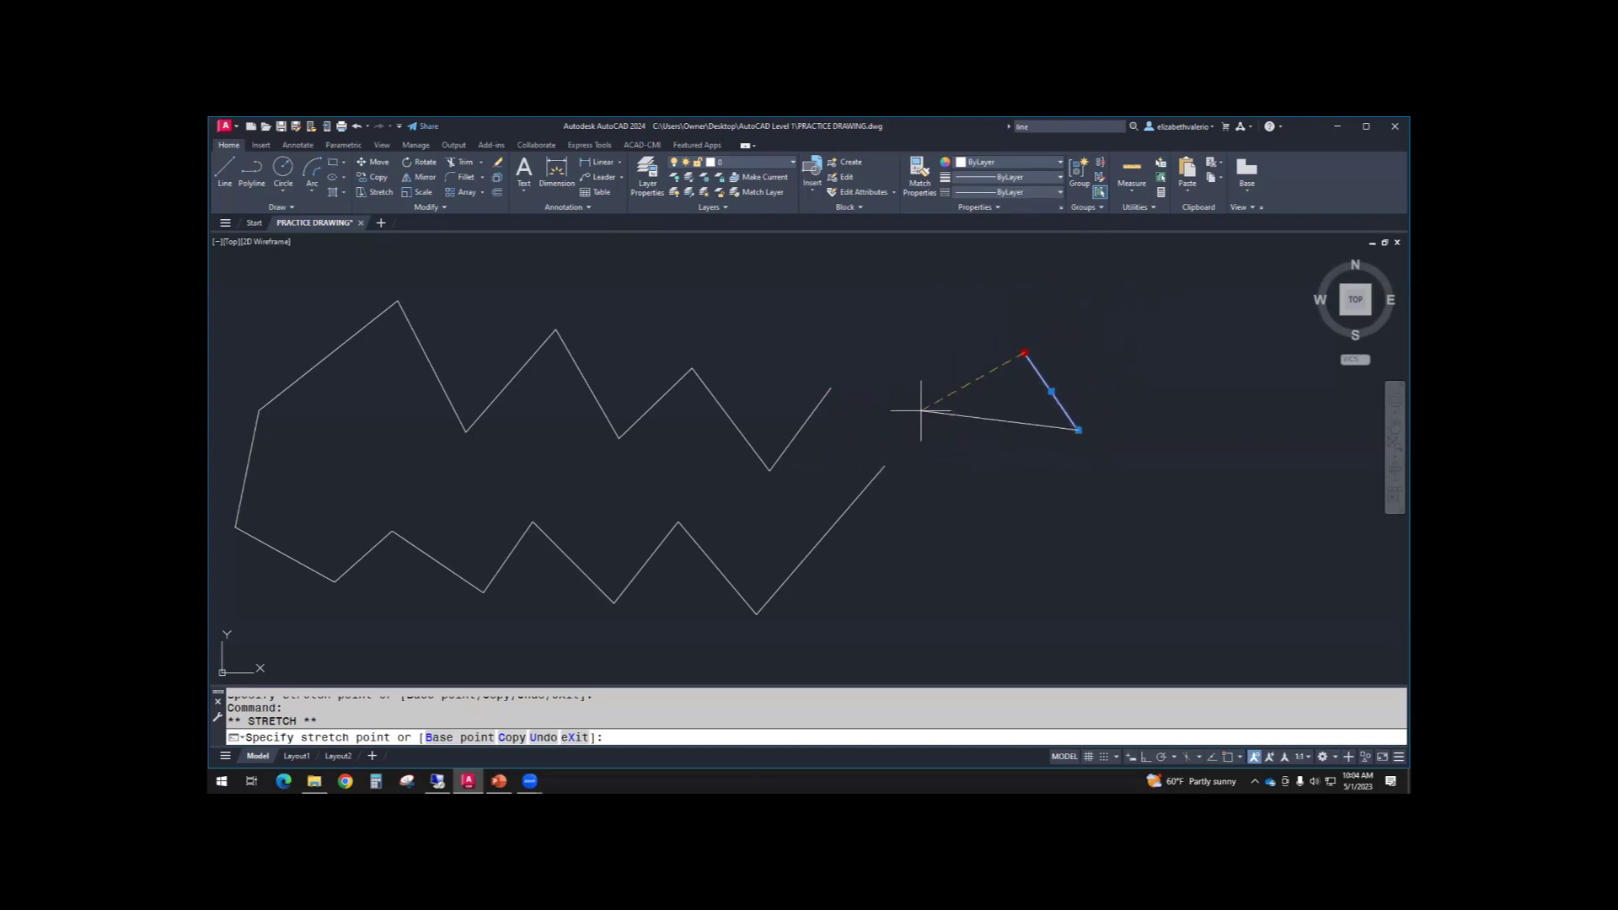
click(930, 324)
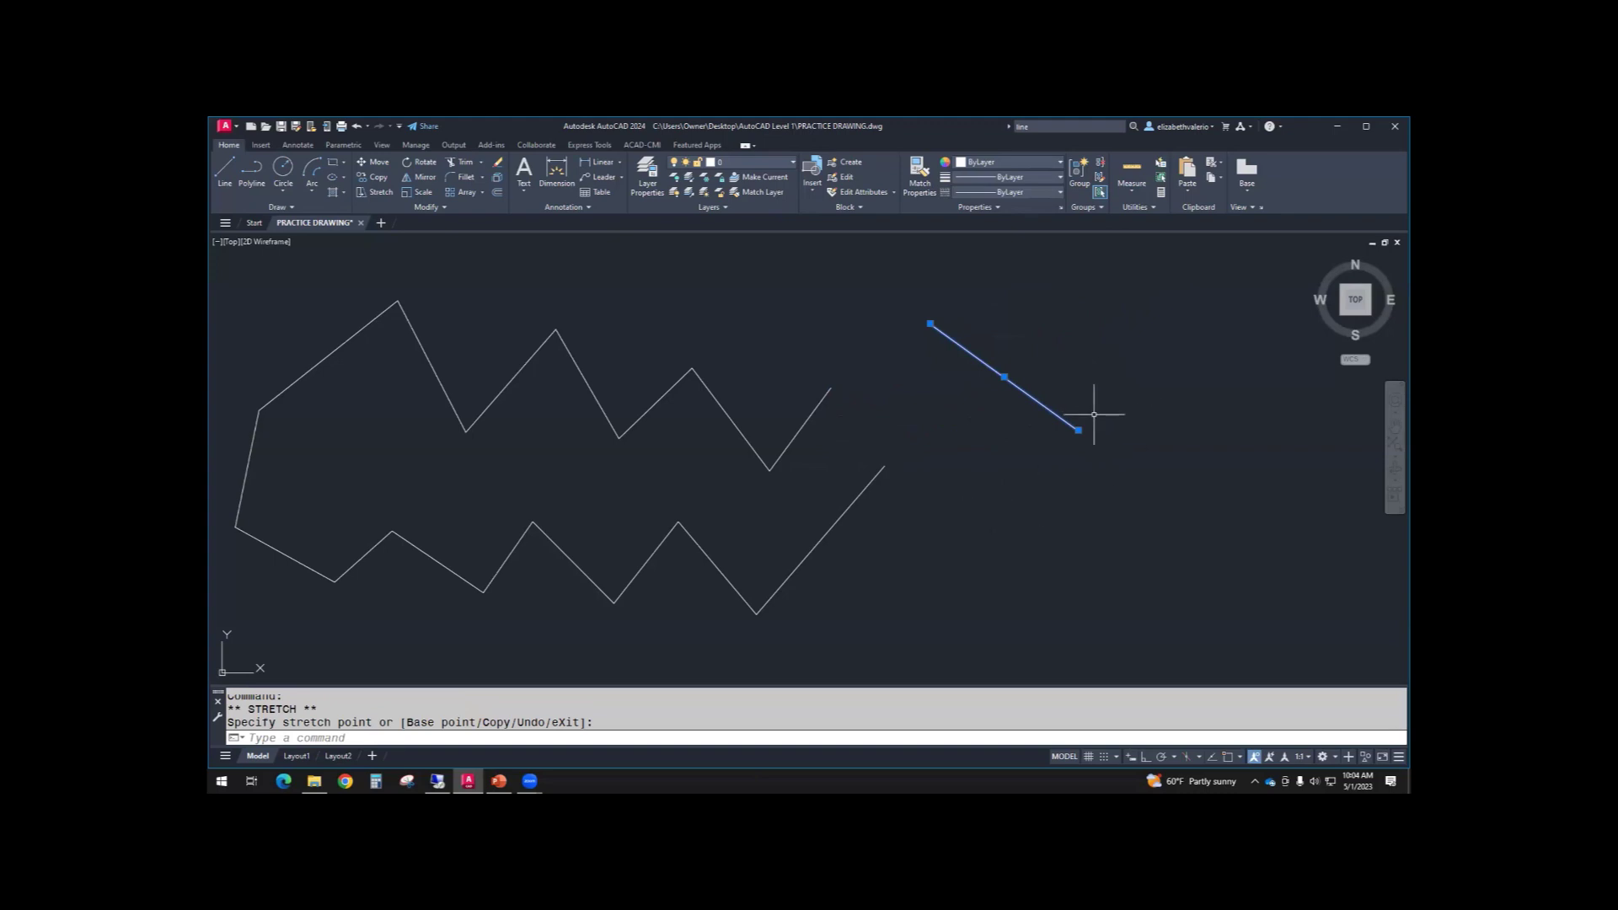
- Extend the diagonal line's lower end further down-right using the Lengthen grip option
mouse_move(1077, 431)
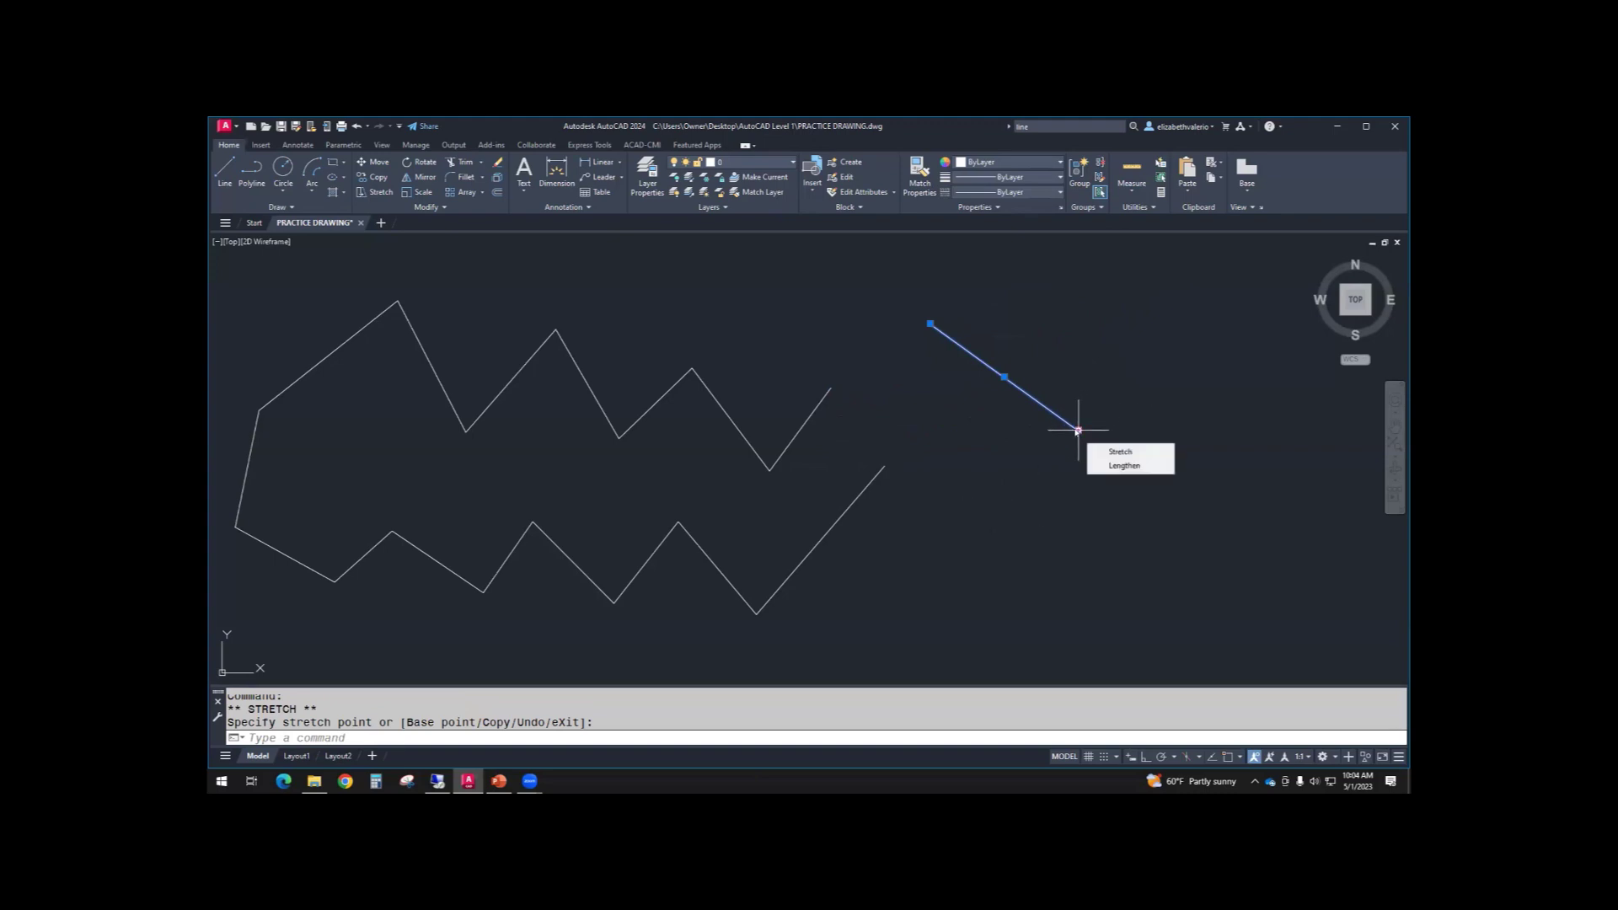
click(1117, 453)
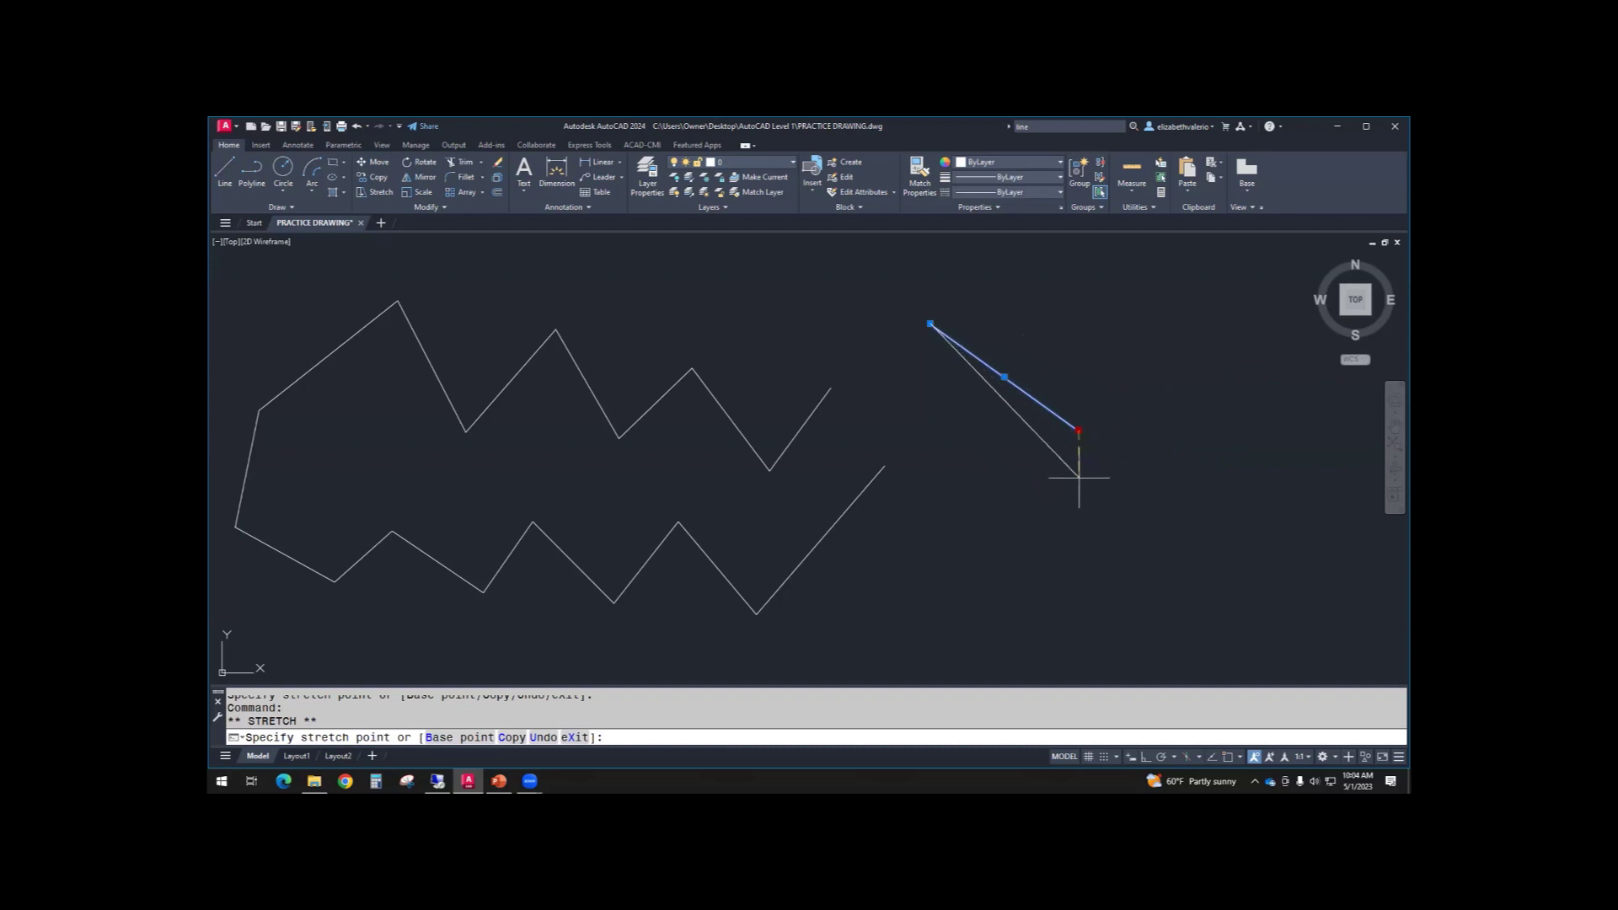
mouse_move(1079, 478)
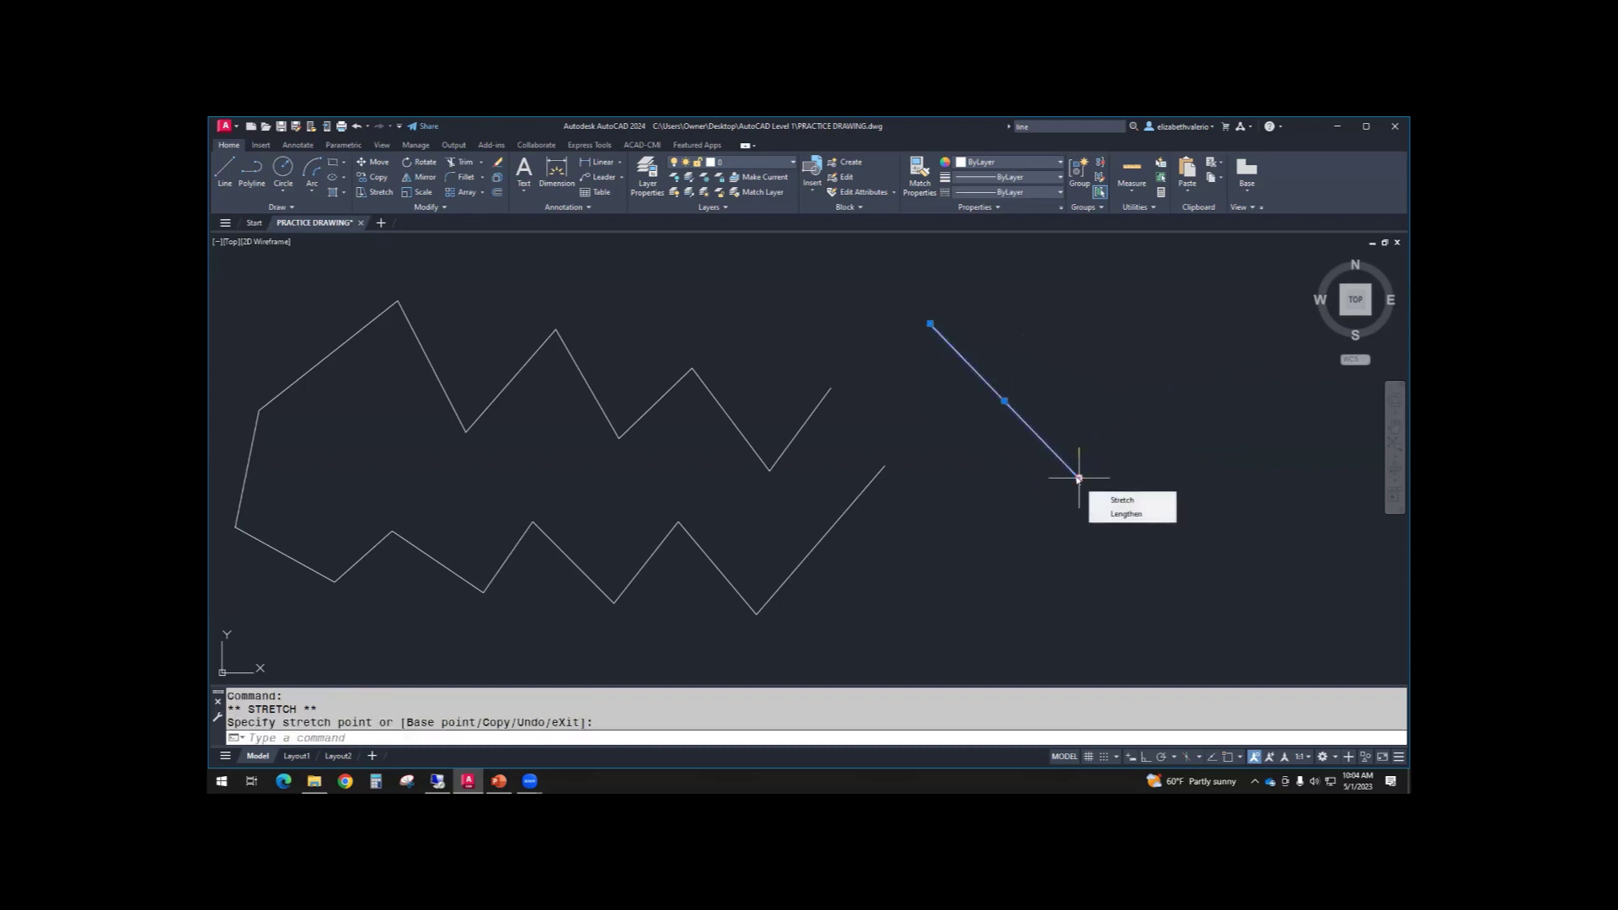
click(1126, 513)
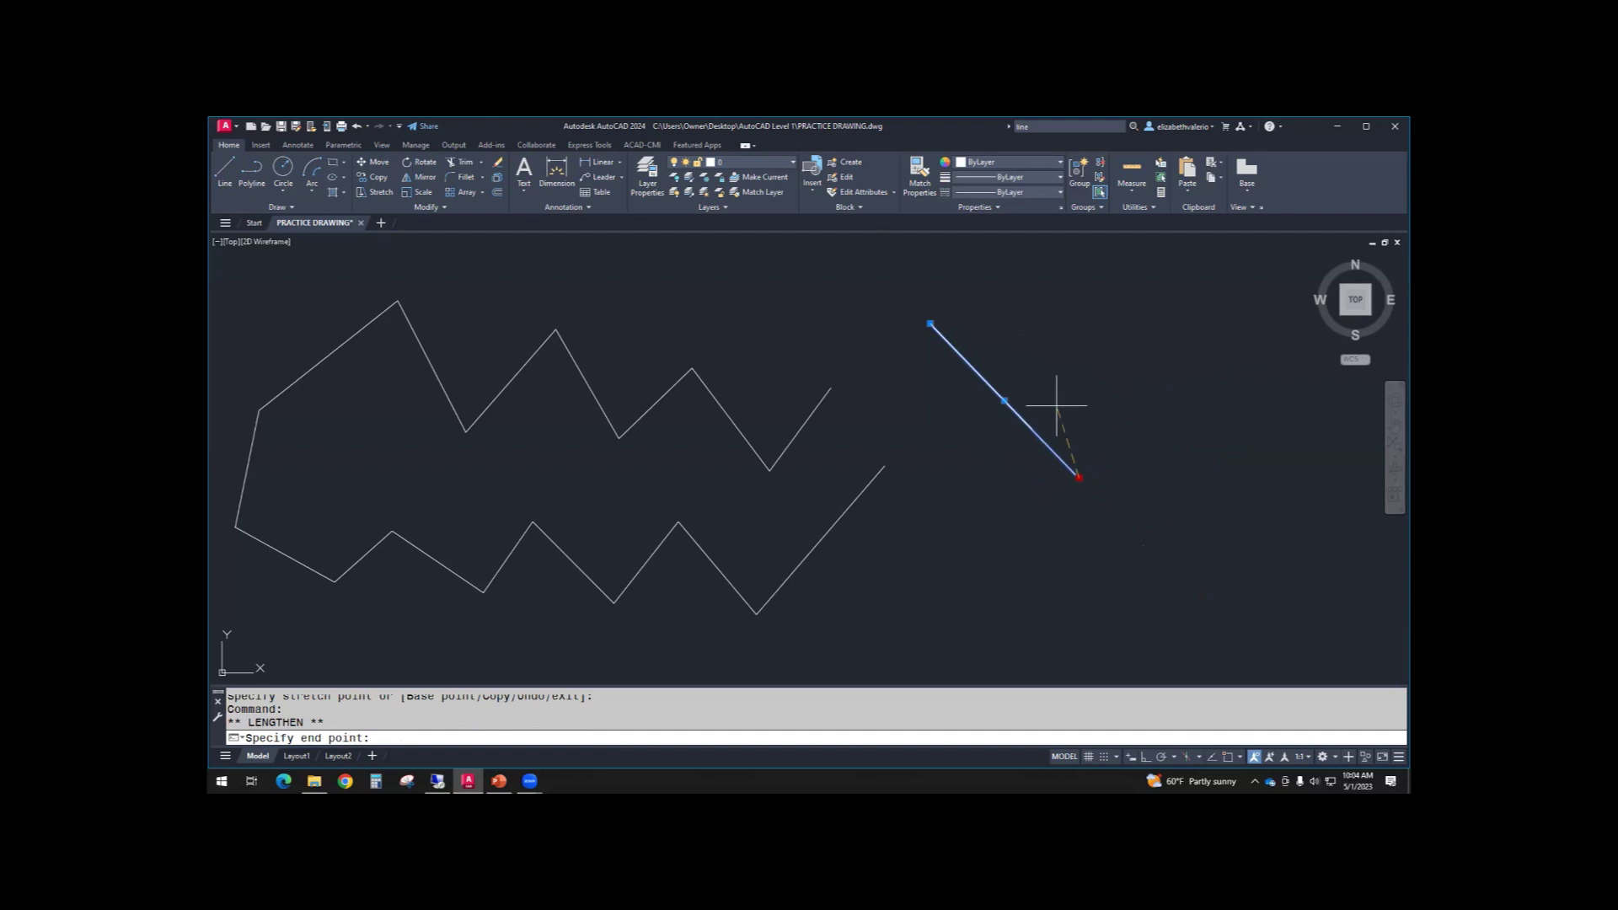
click(1163, 506)
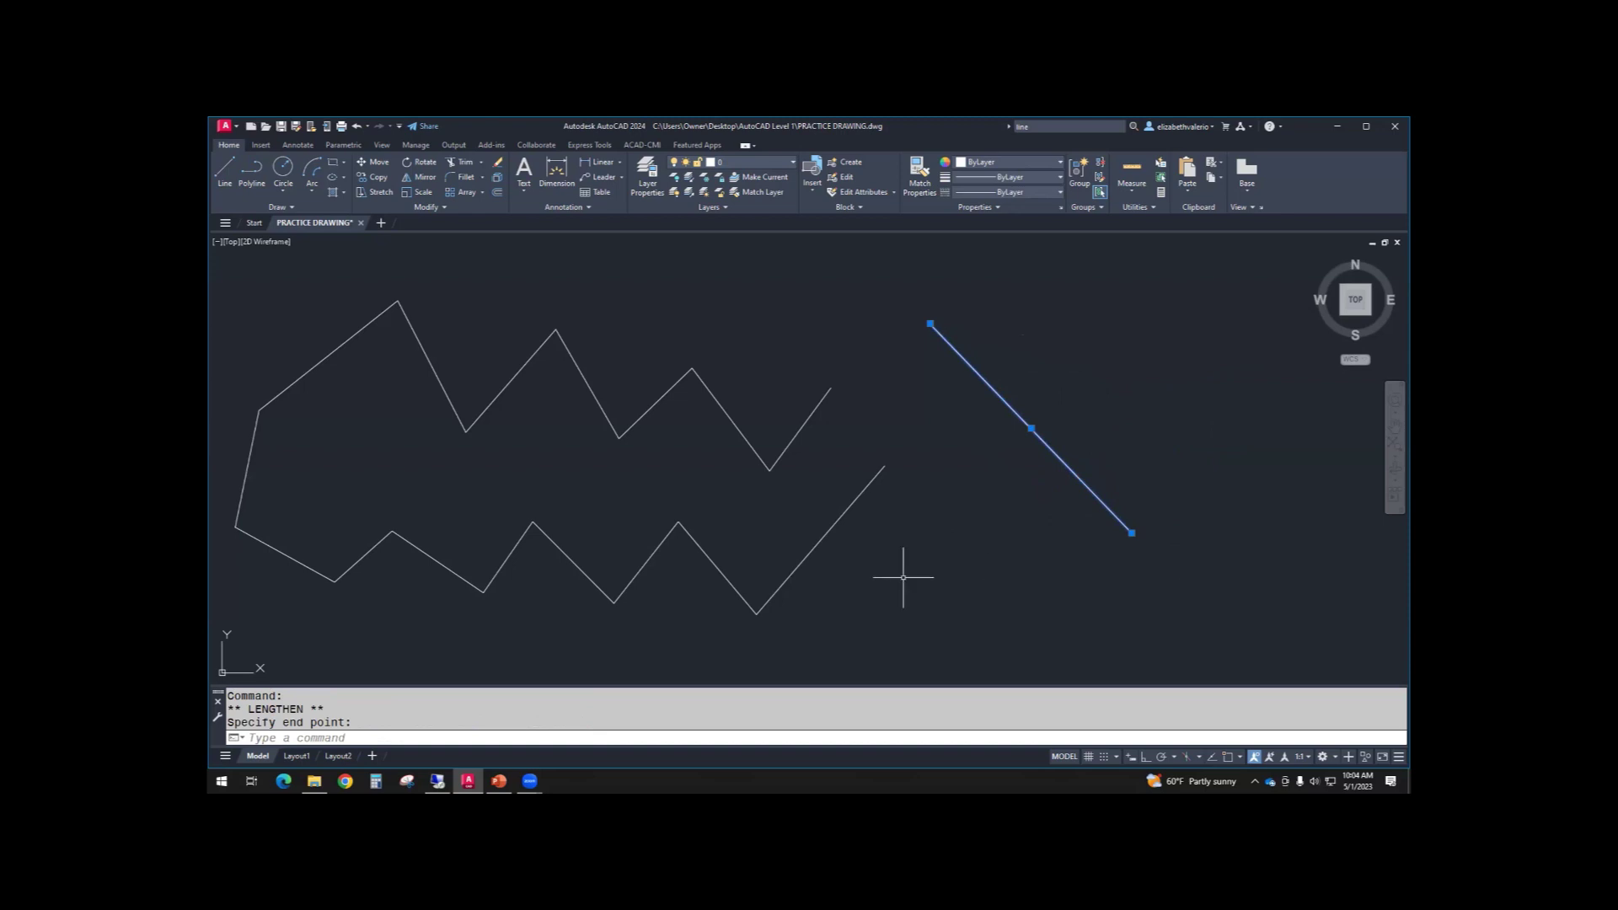
- Open the Properties palette for the diagonal line and dock it on the left
scroll(939, 560, down, 1)
mouse_move(983, 586)
middle_down()
mouse_move(817, 492)
mouse_move(799, 502)
middle_up()
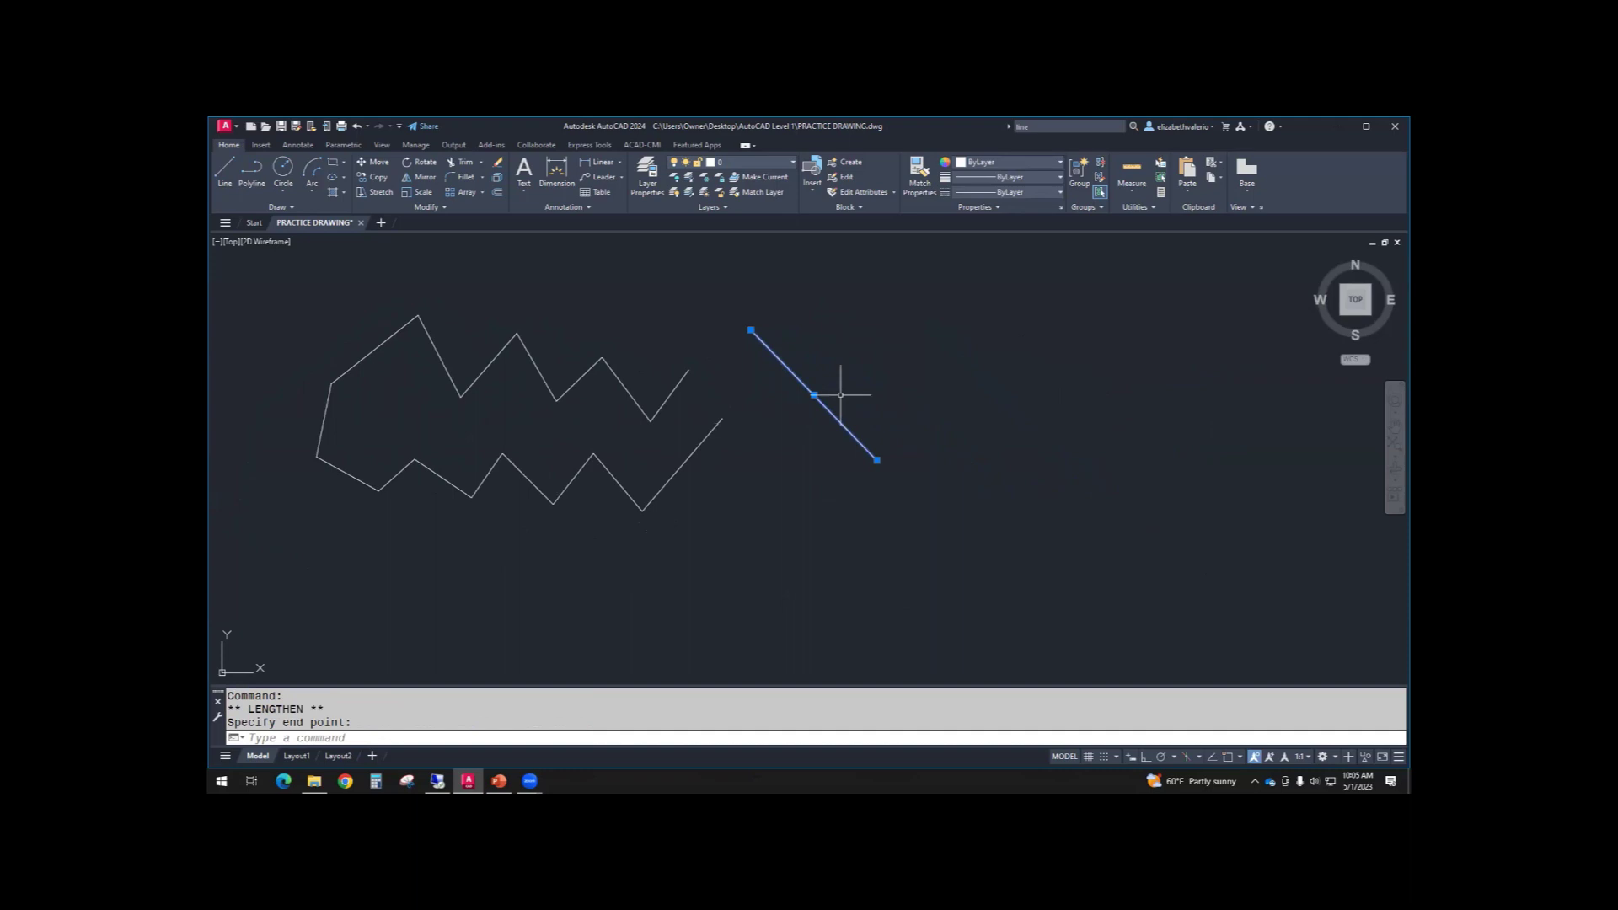
right_click(1020, 361)
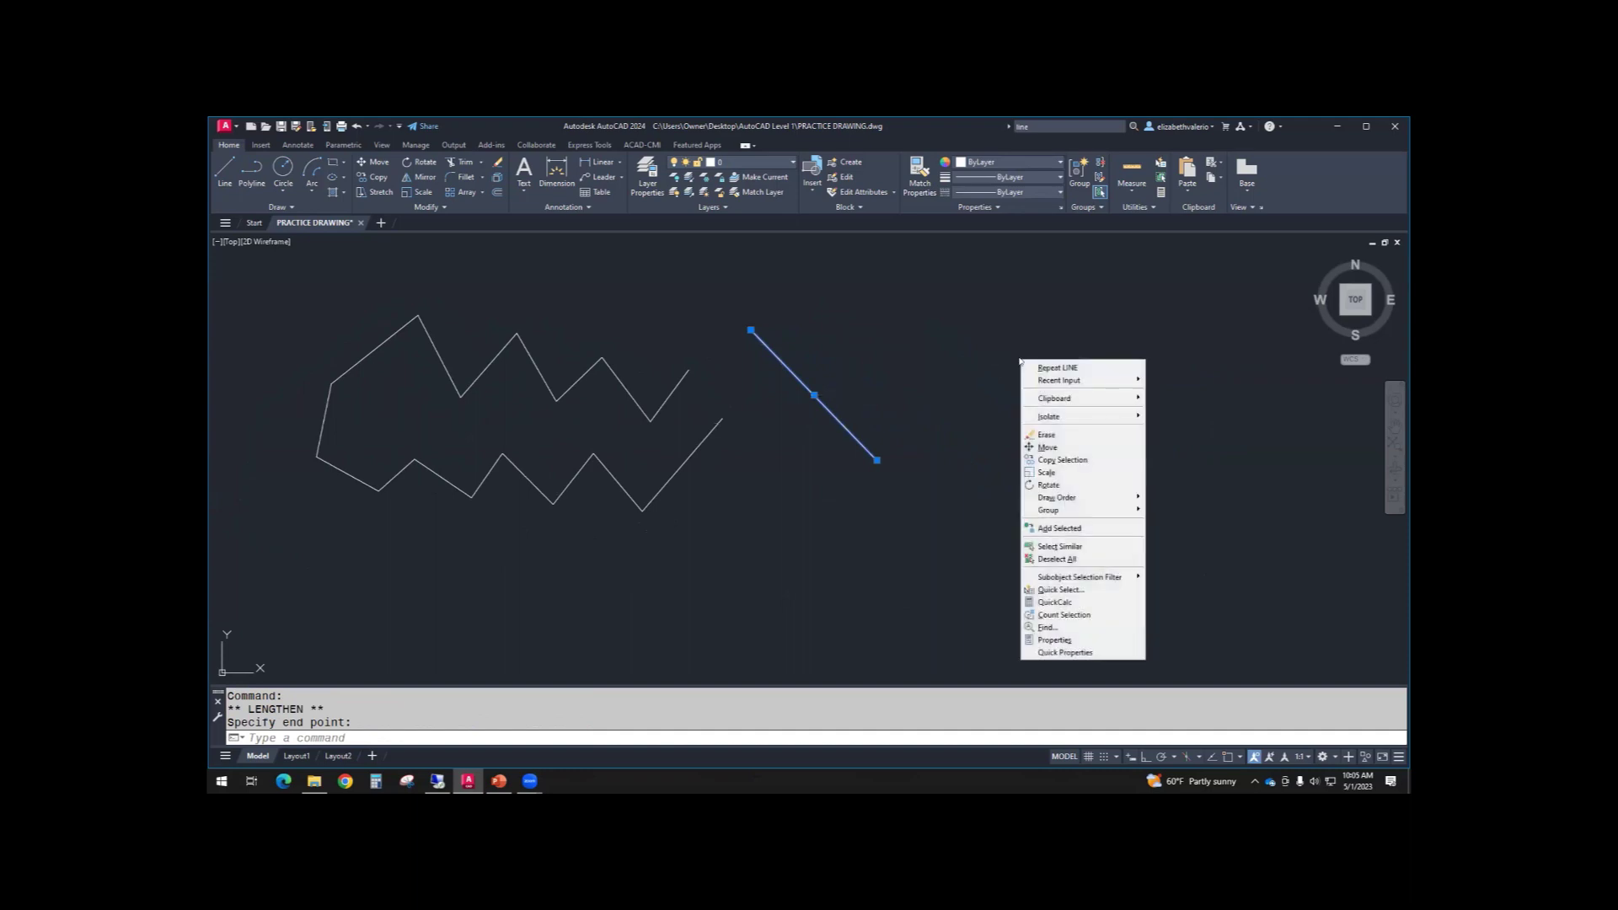
click(1062, 643)
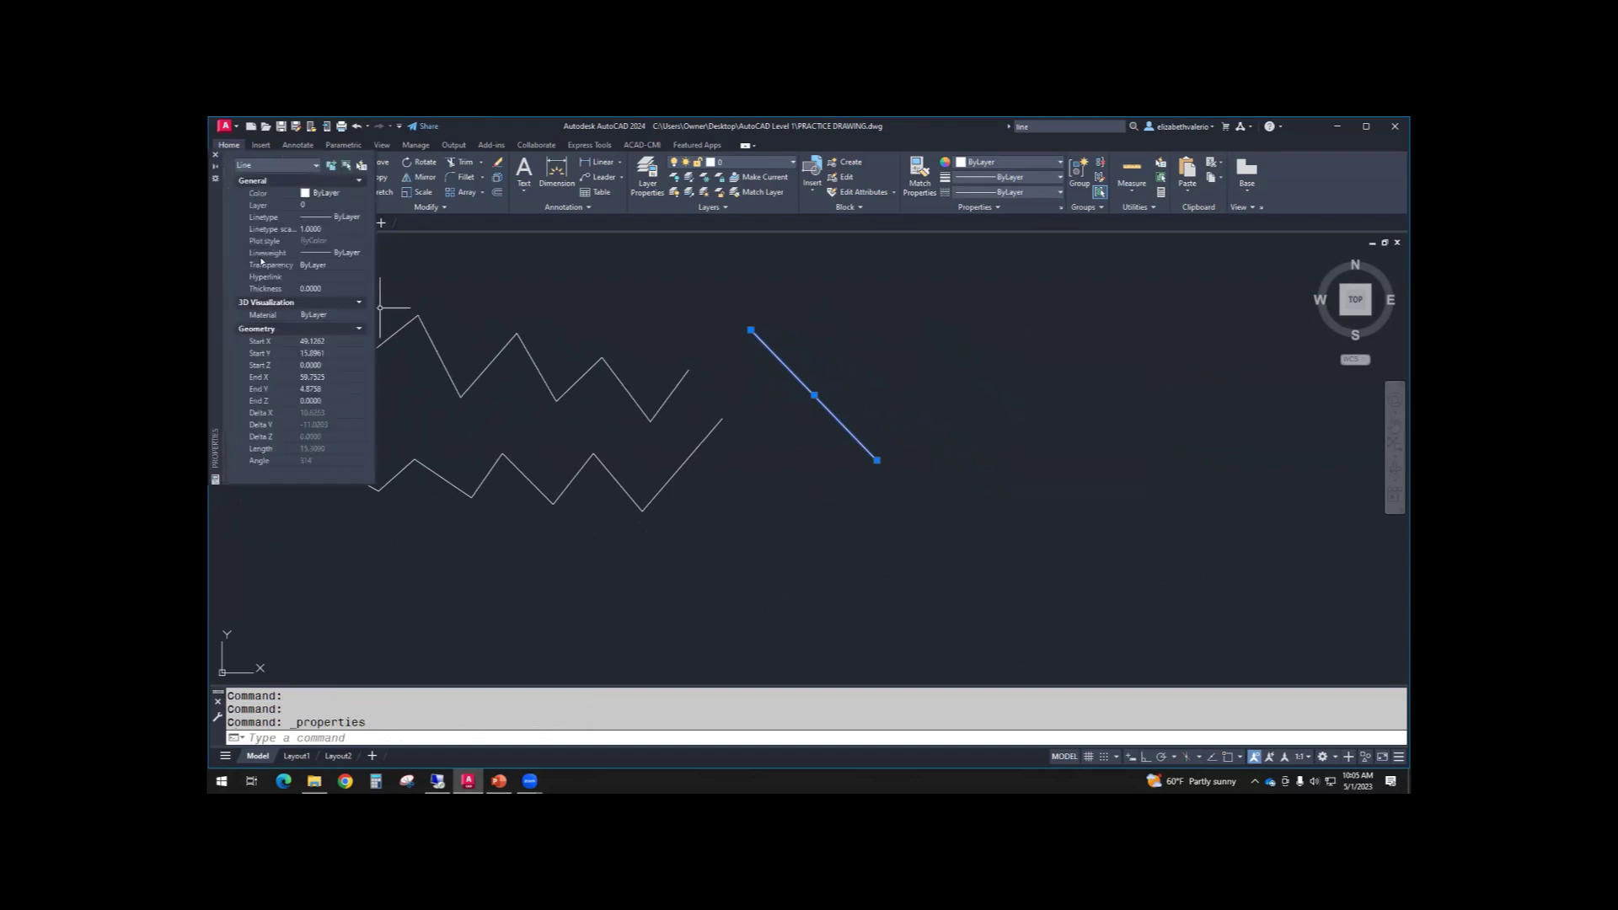
drag(214, 244, 1200, 401)
drag(1061, 434, 1045, 366)
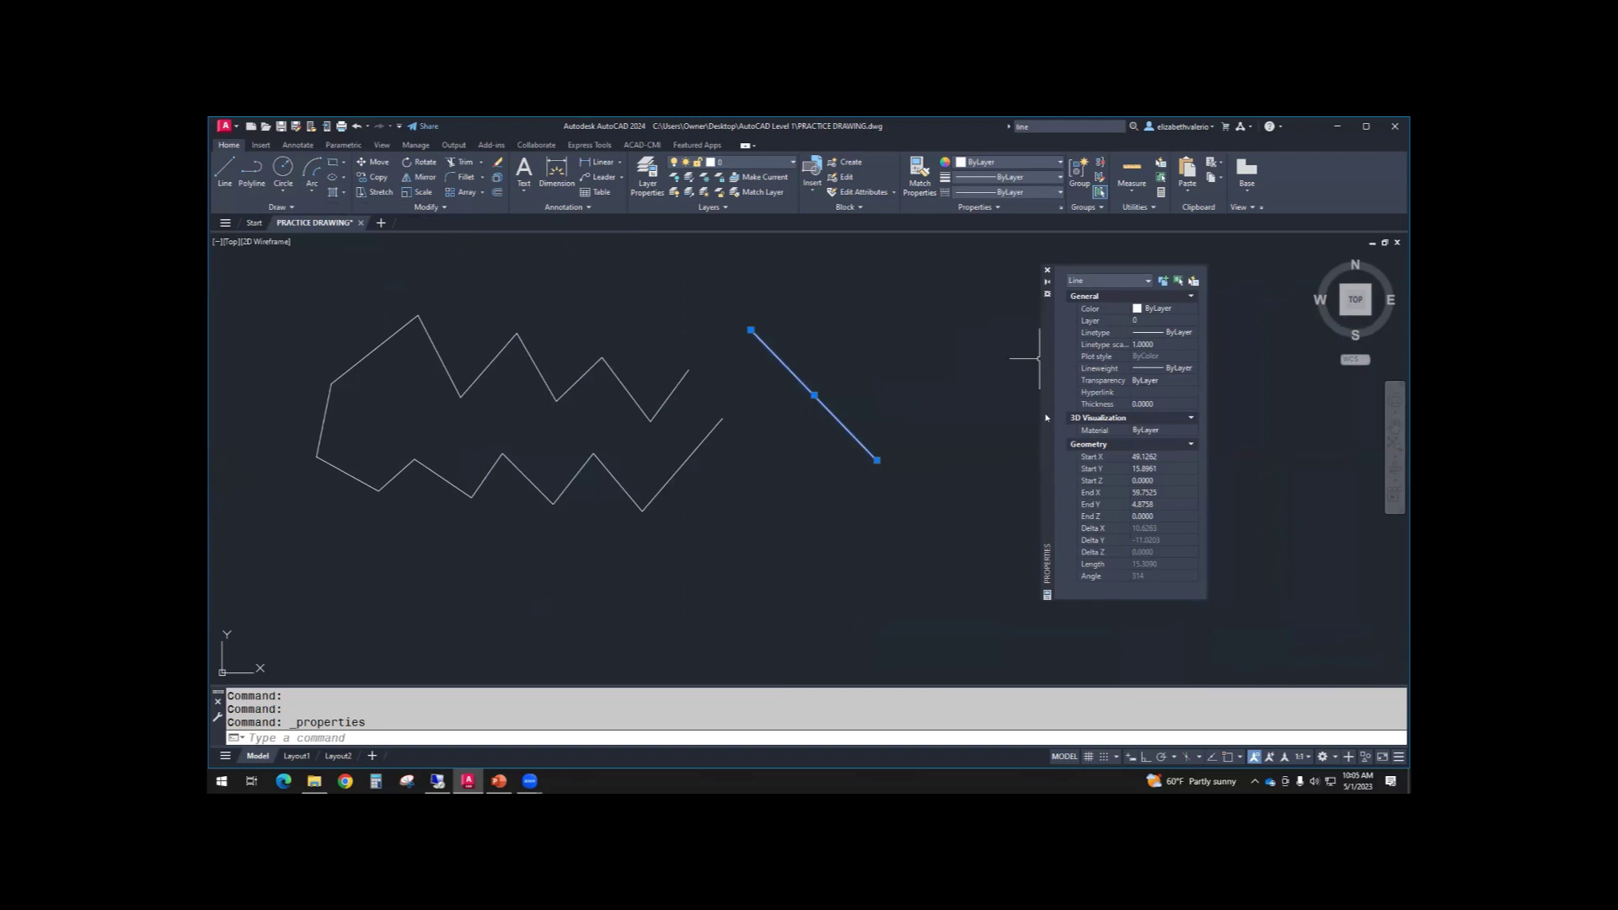
mouse_move(1045, 422)
mouse_down()
mouse_move(575, 417)
mouse_move(216, 444)
mouse_up()
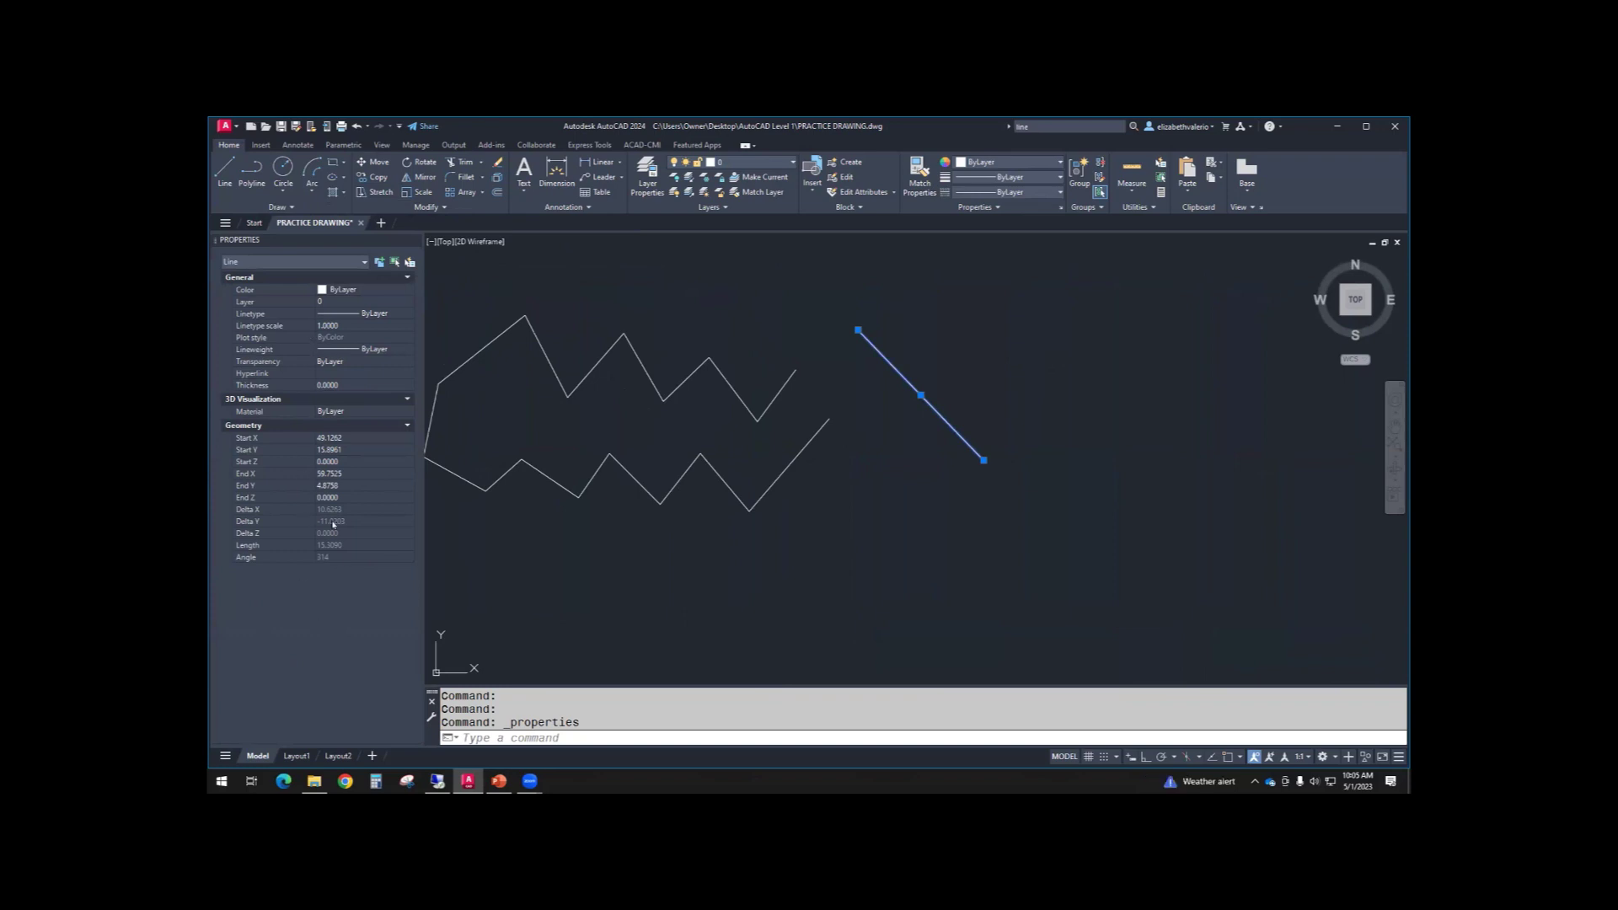
- Check the Properties palette's window options, then switch the docked palette to auto-hide
right_click(312, 240)
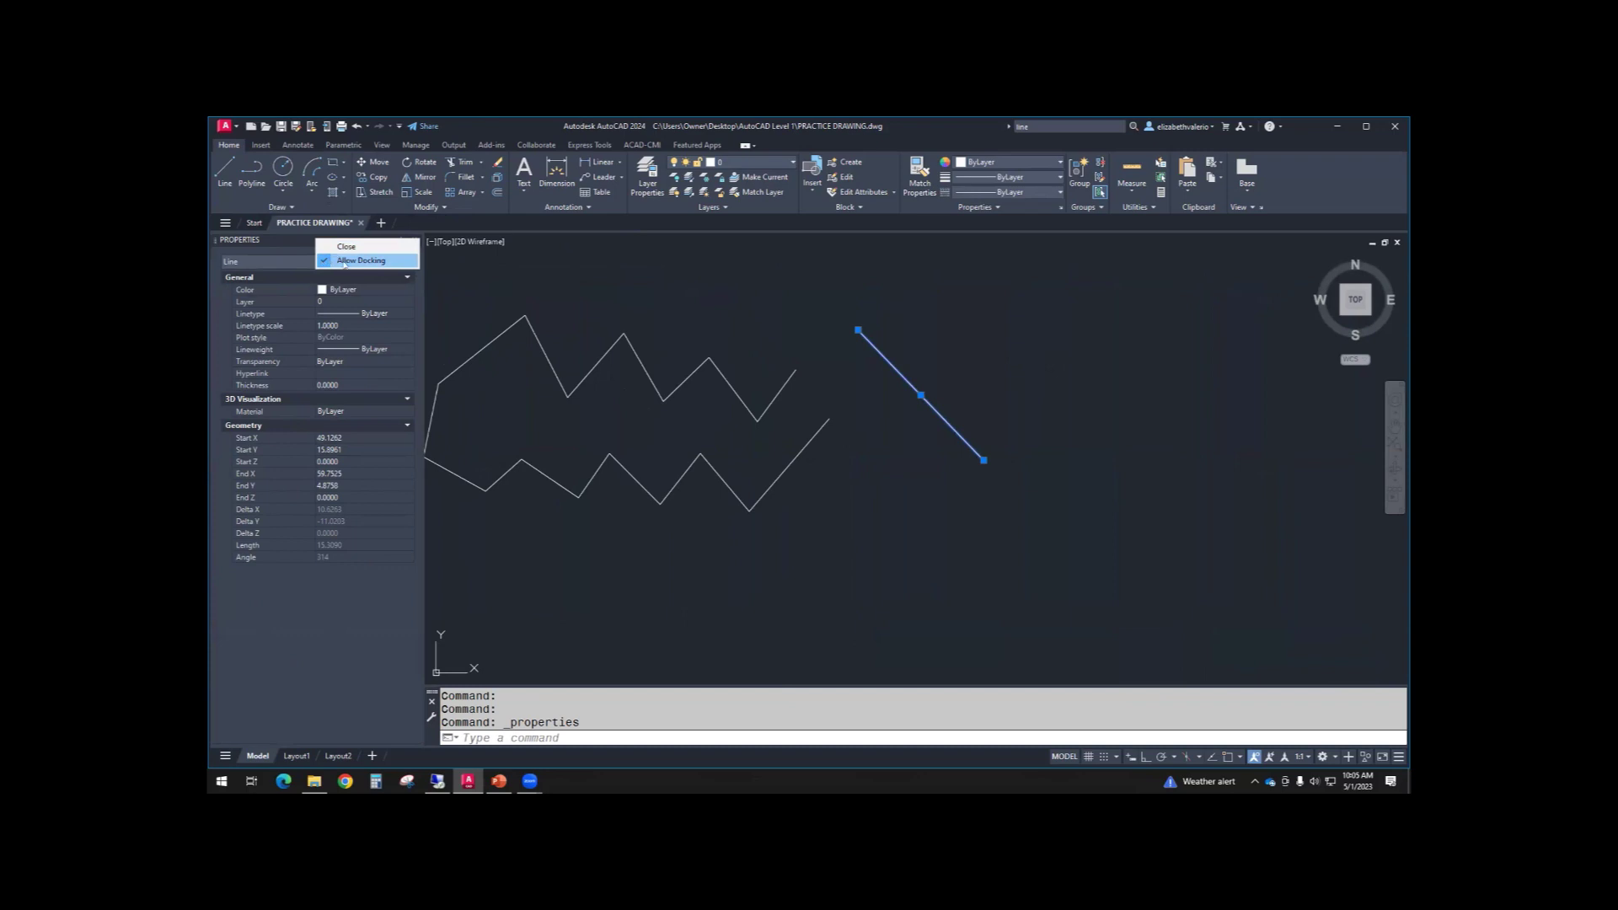
click(549, 281)
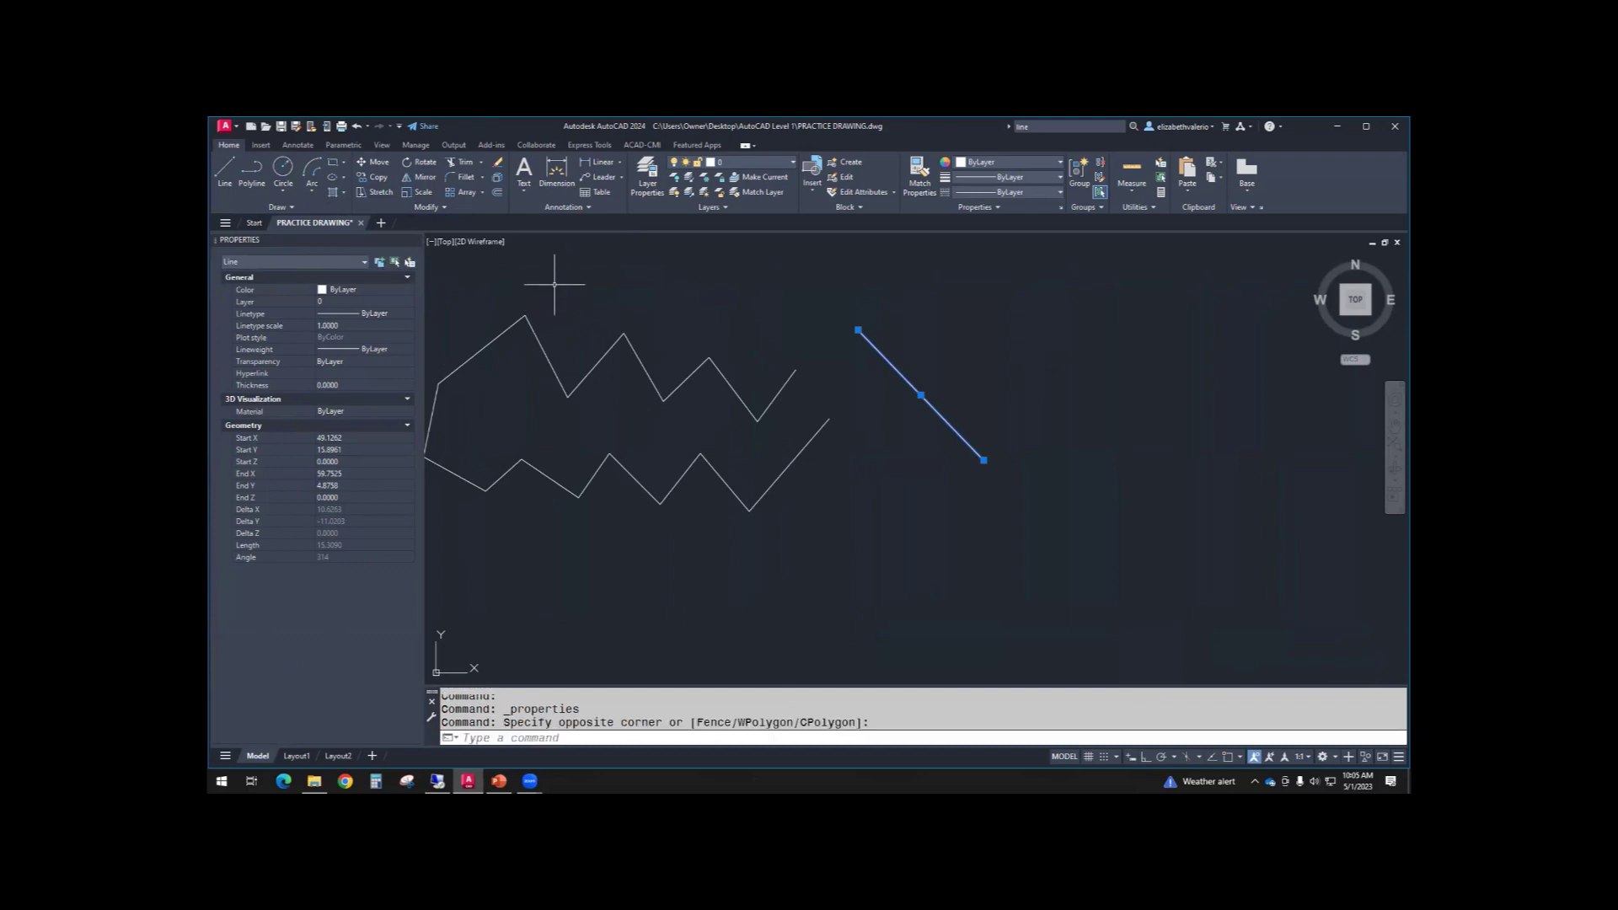
middle_drag(562, 300, 727, 346)
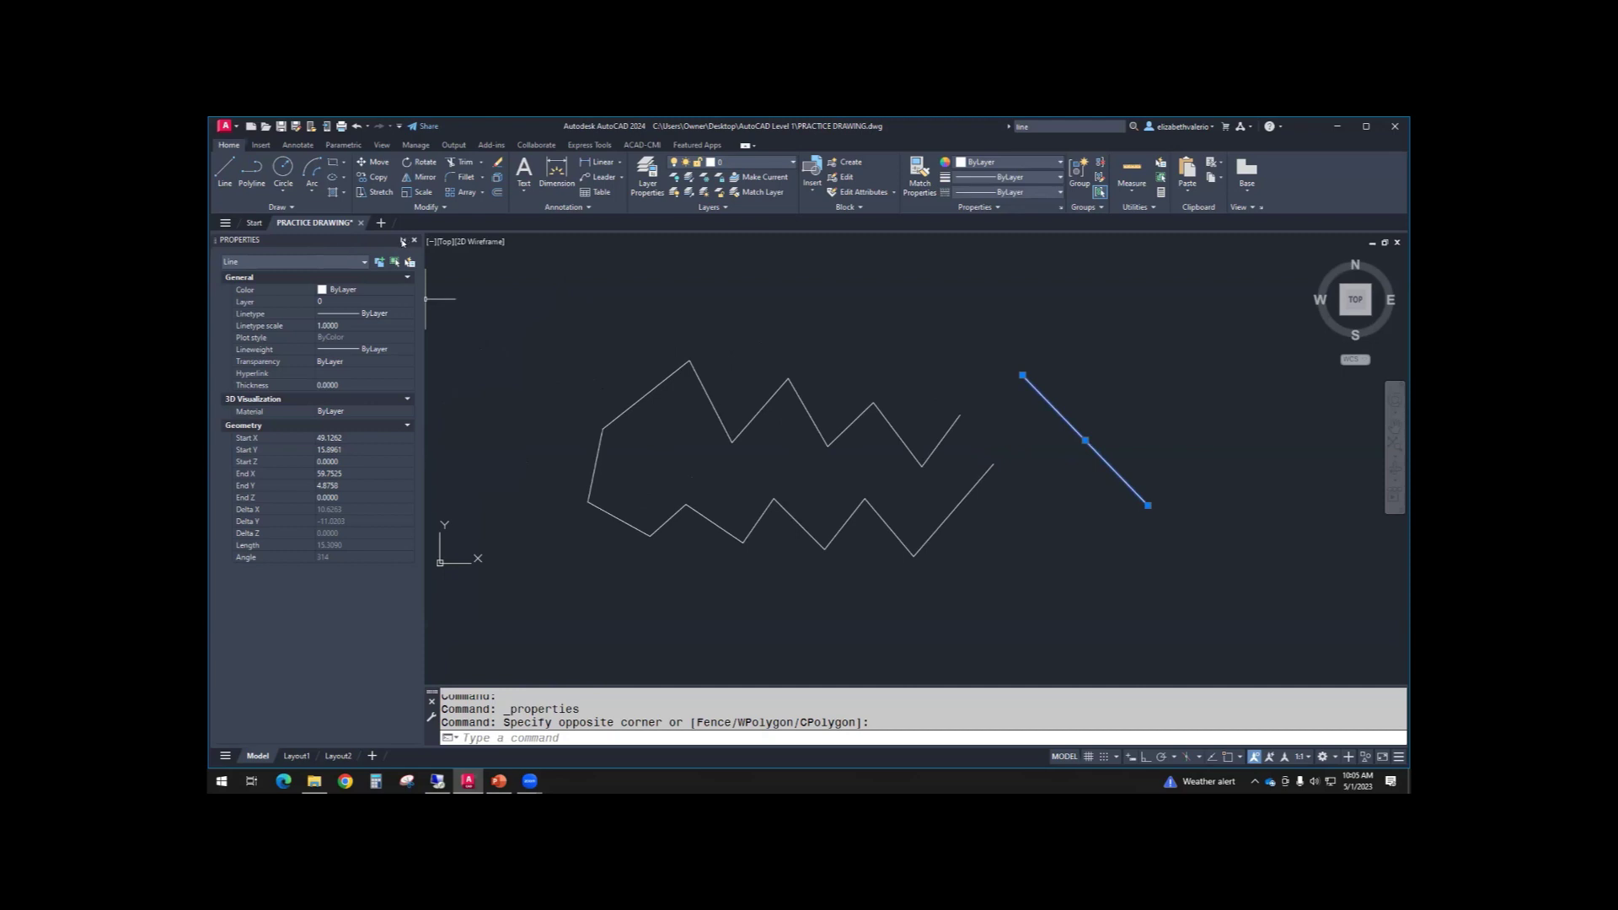
click(402, 241)
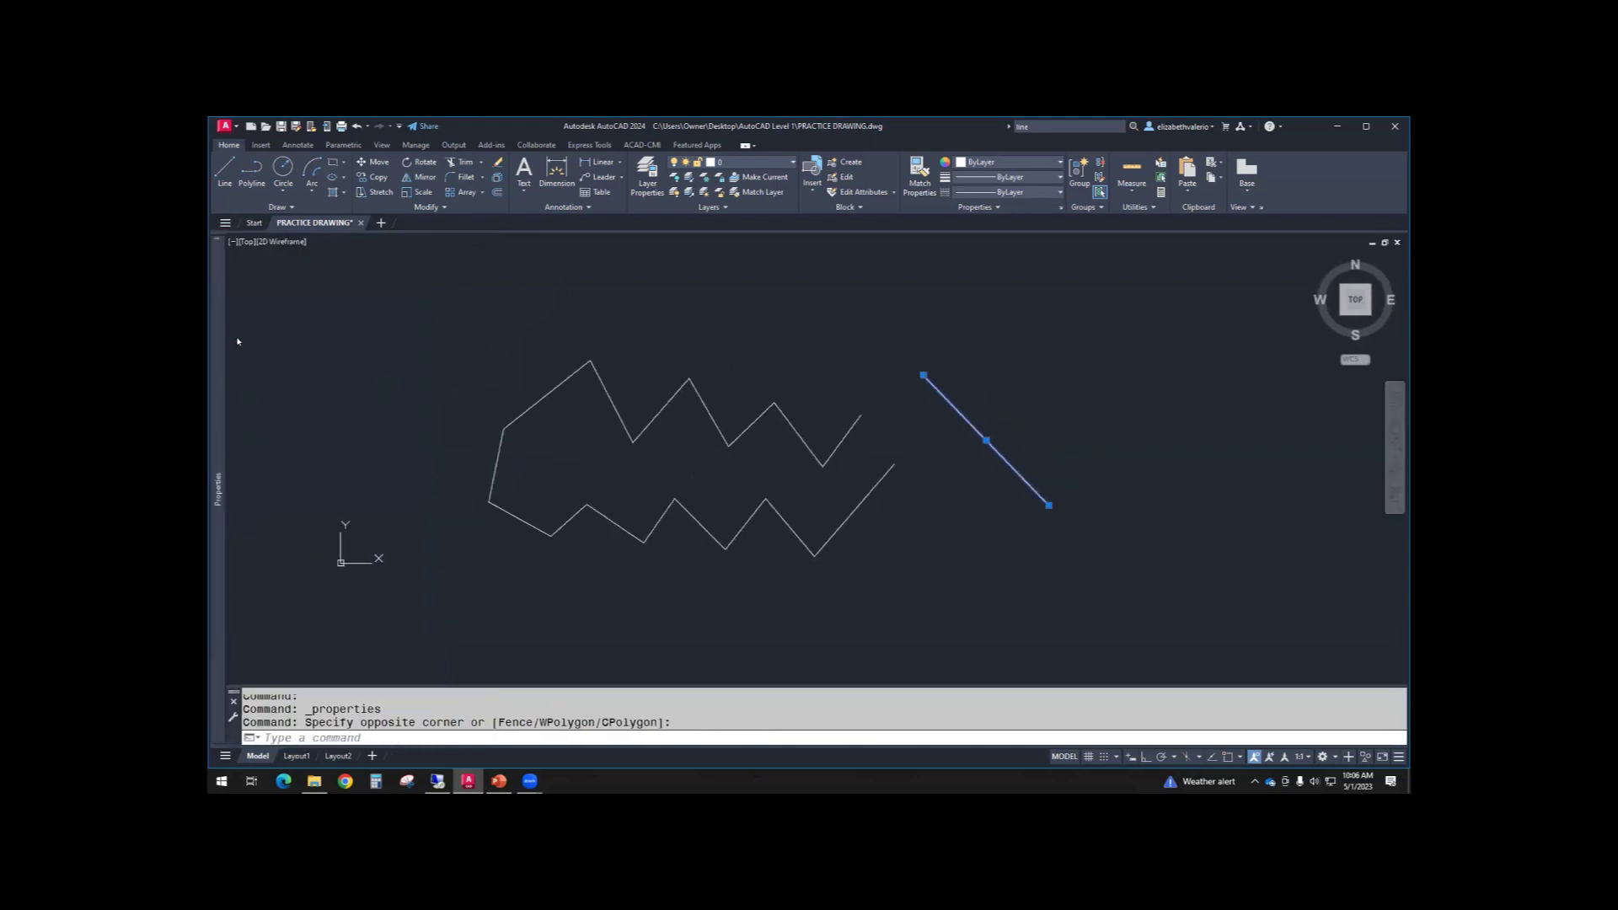
mouse_move(221, 505)
mouse_move(211, 335)
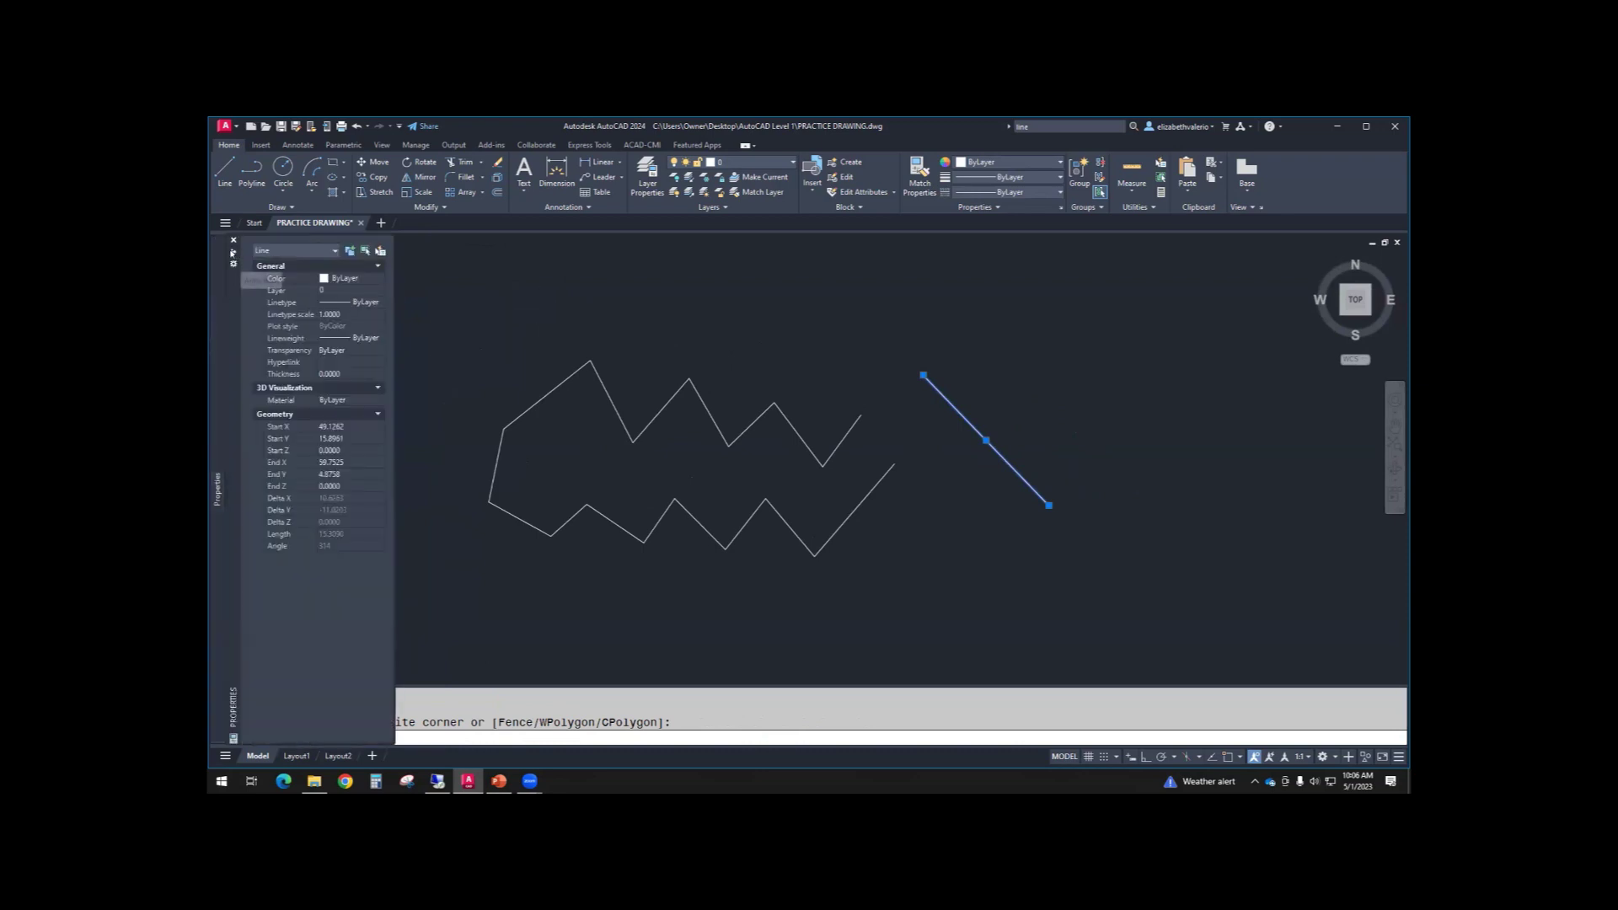
- Turn auto-hide off so Properties stays open, showing the diagonal line's start, end and 314° angle
click(233, 253)
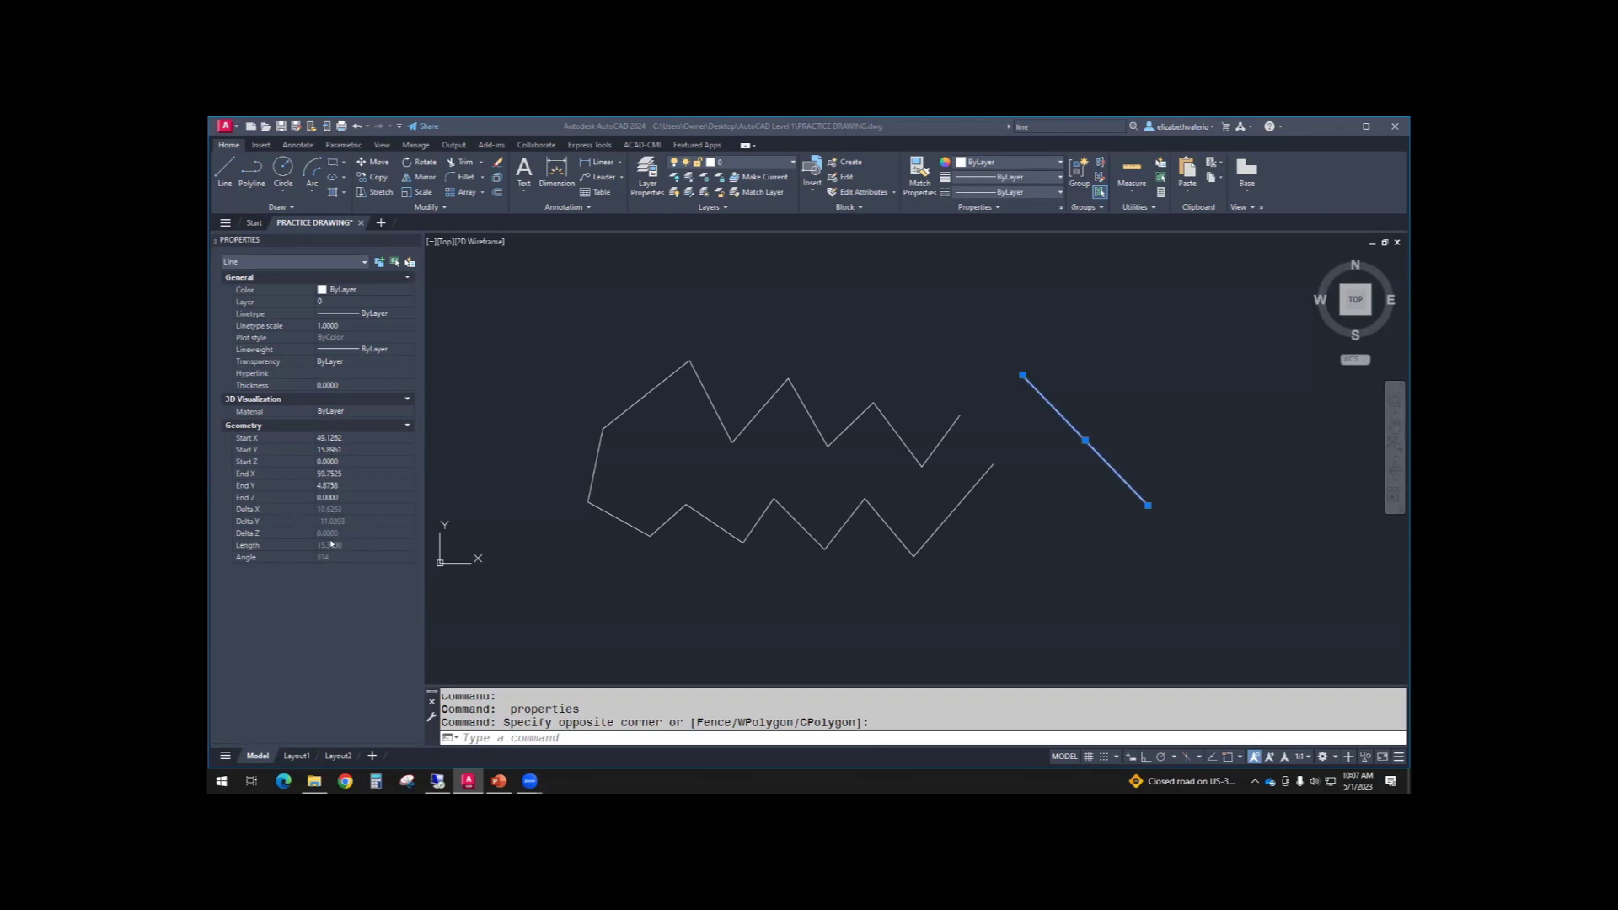
- Leave the line's Start X at 49.1262 and clear the selection
click(343, 436)
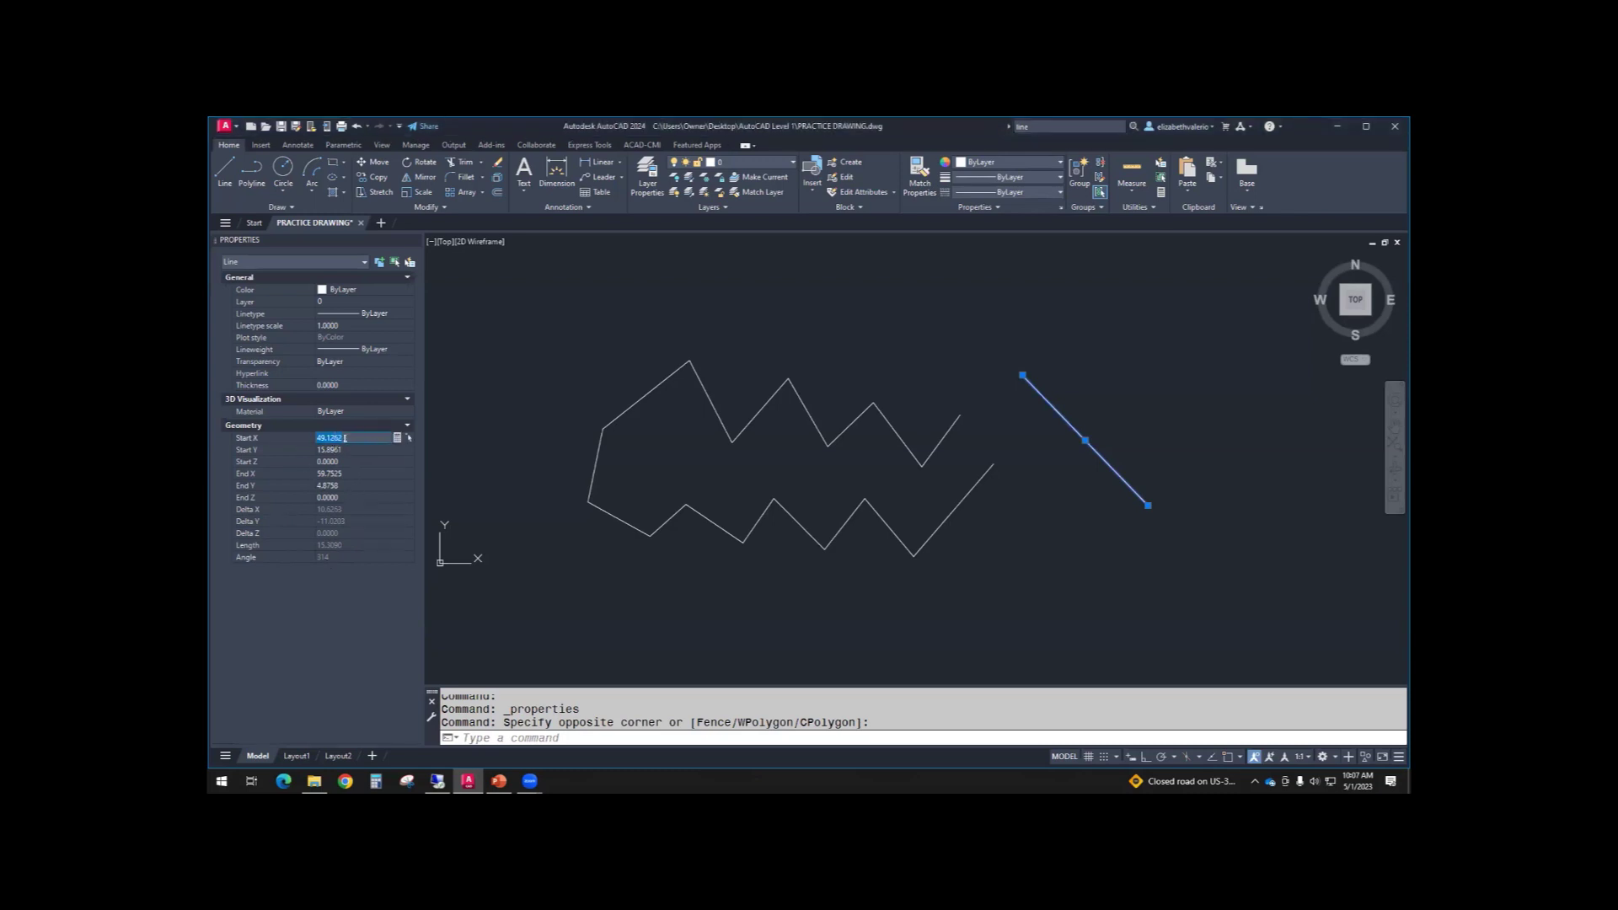
click(343, 559)
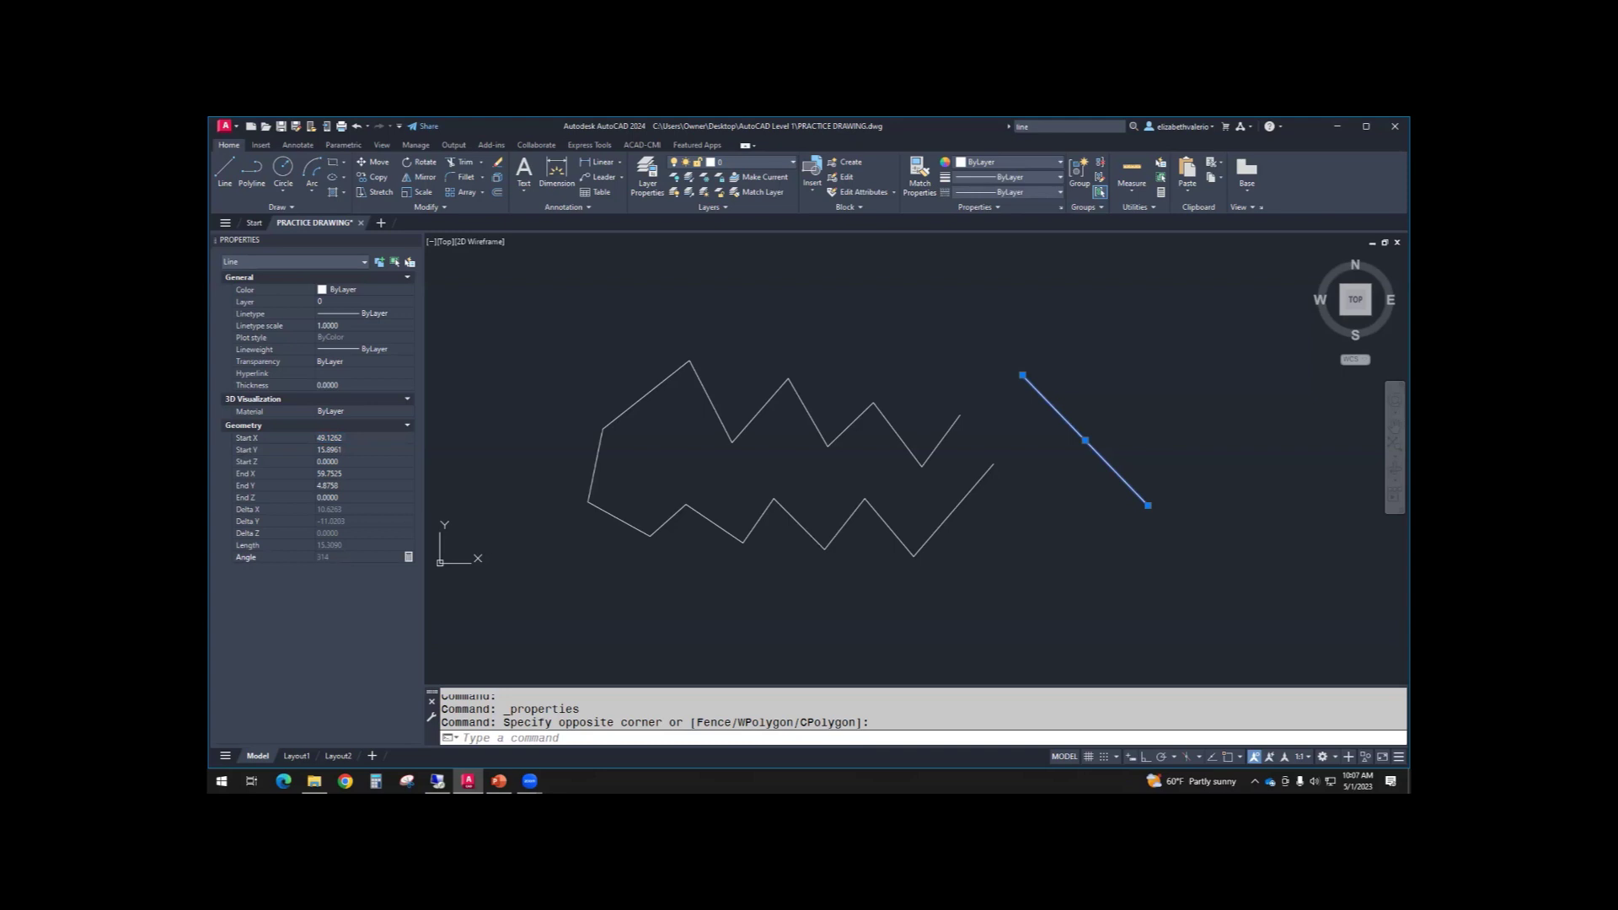
key(Escape)
key(Escape)
key(Escape)
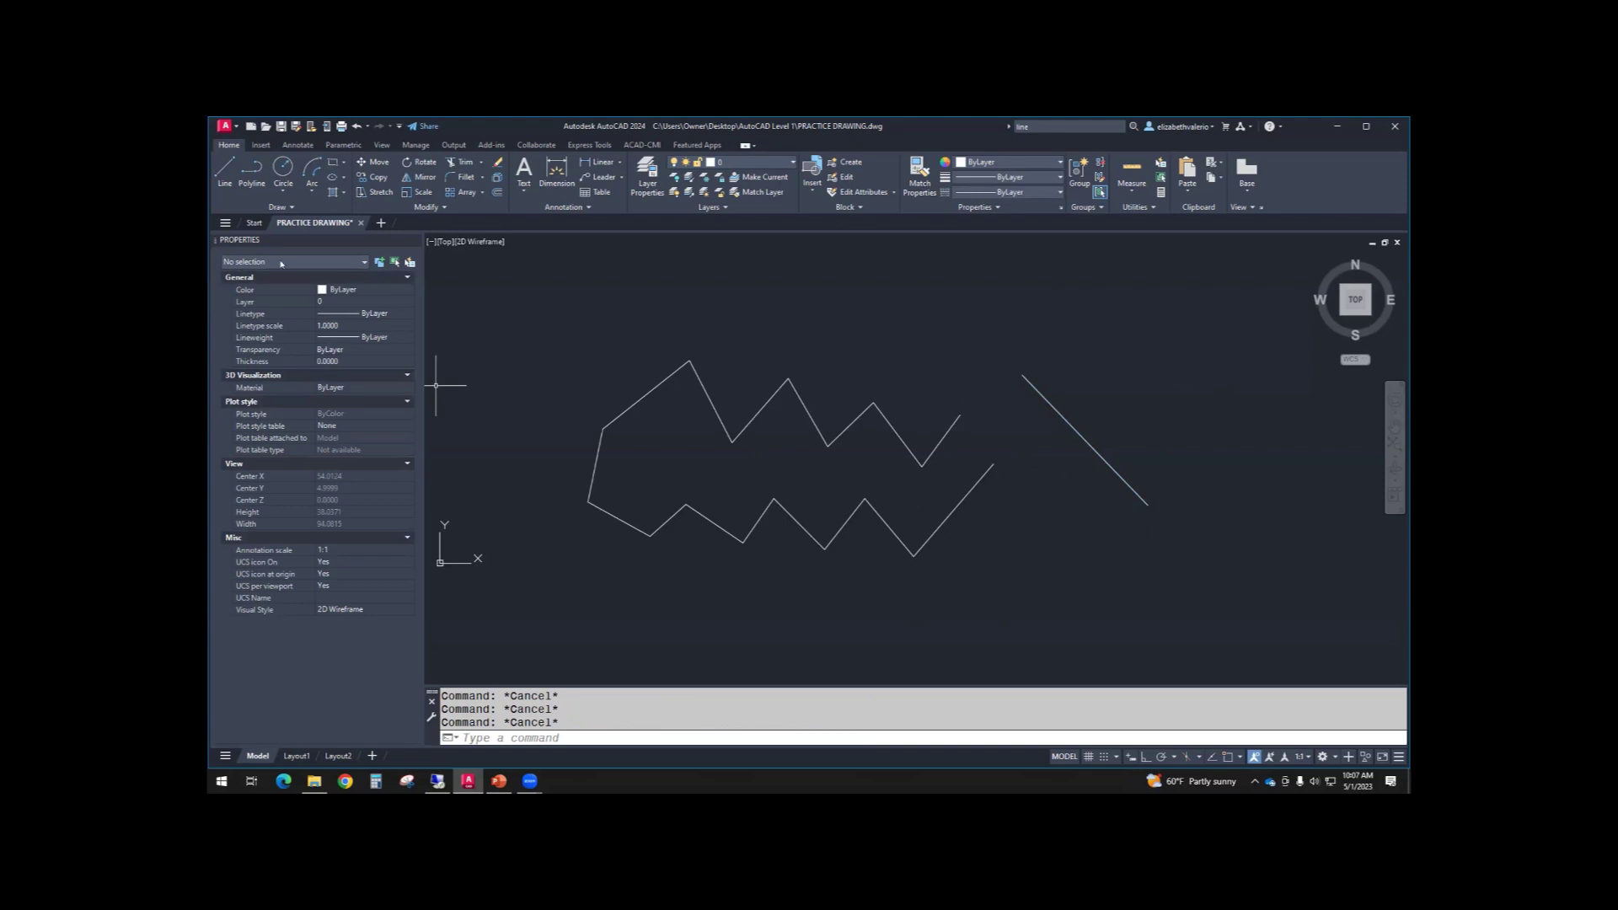
- Draw a small centre-radius circle just below the diagonal line
scroll(1054, 559, down, 2)
mouse_move(1054, 559)
middle_down()
mouse_move(855, 388)
mouse_move(856, 415)
mouse_move(822, 407)
middle_up()
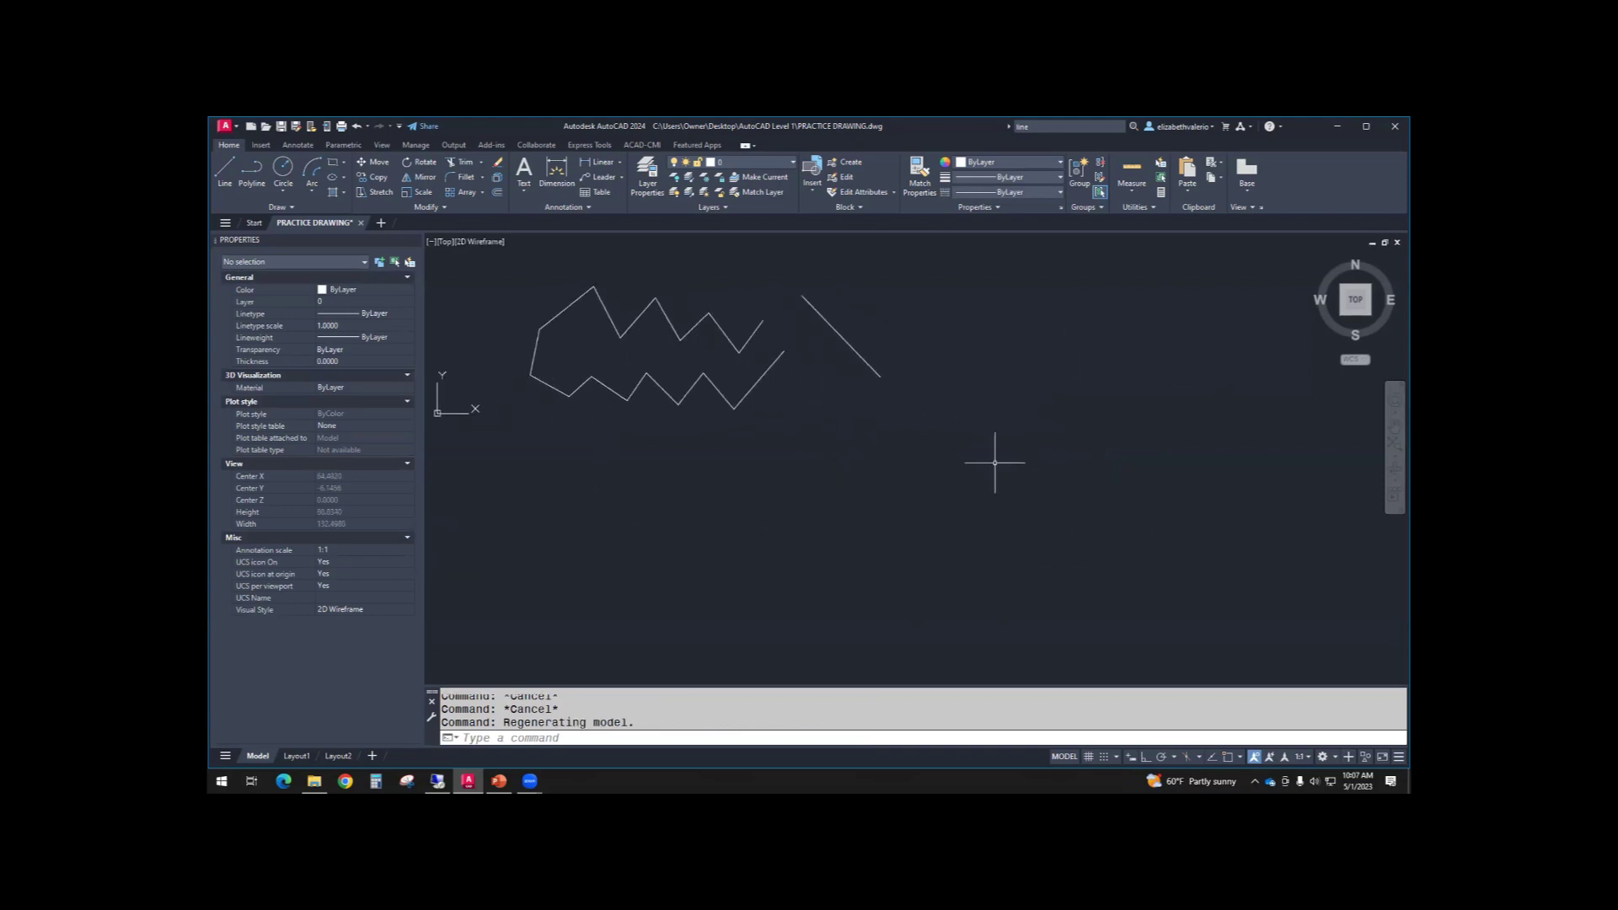
click(280, 190)
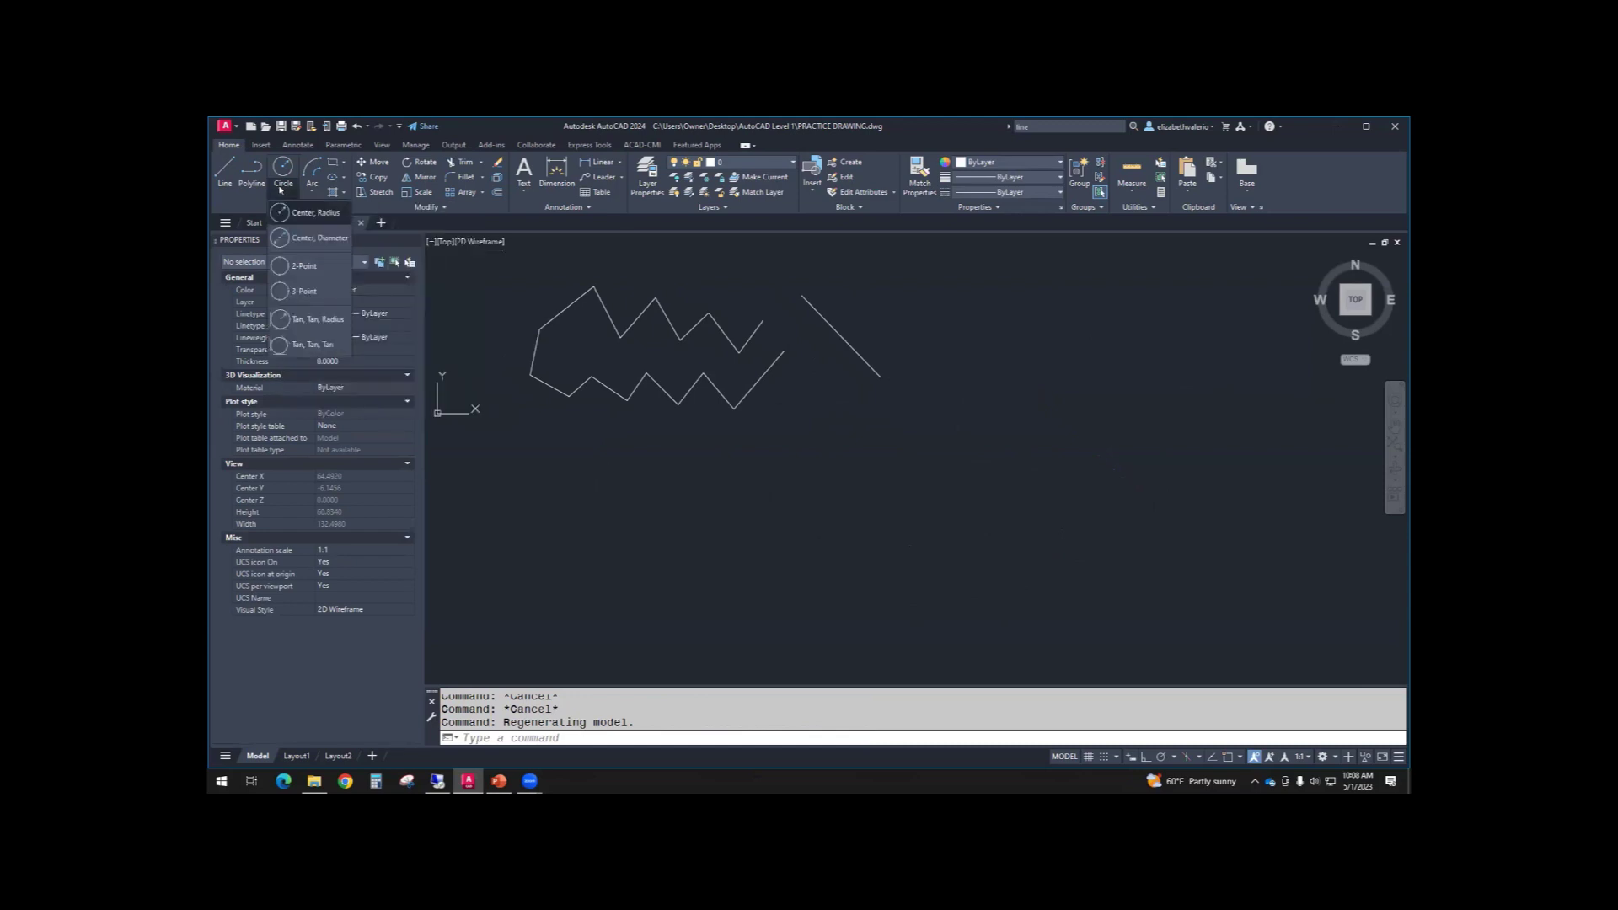
click(319, 215)
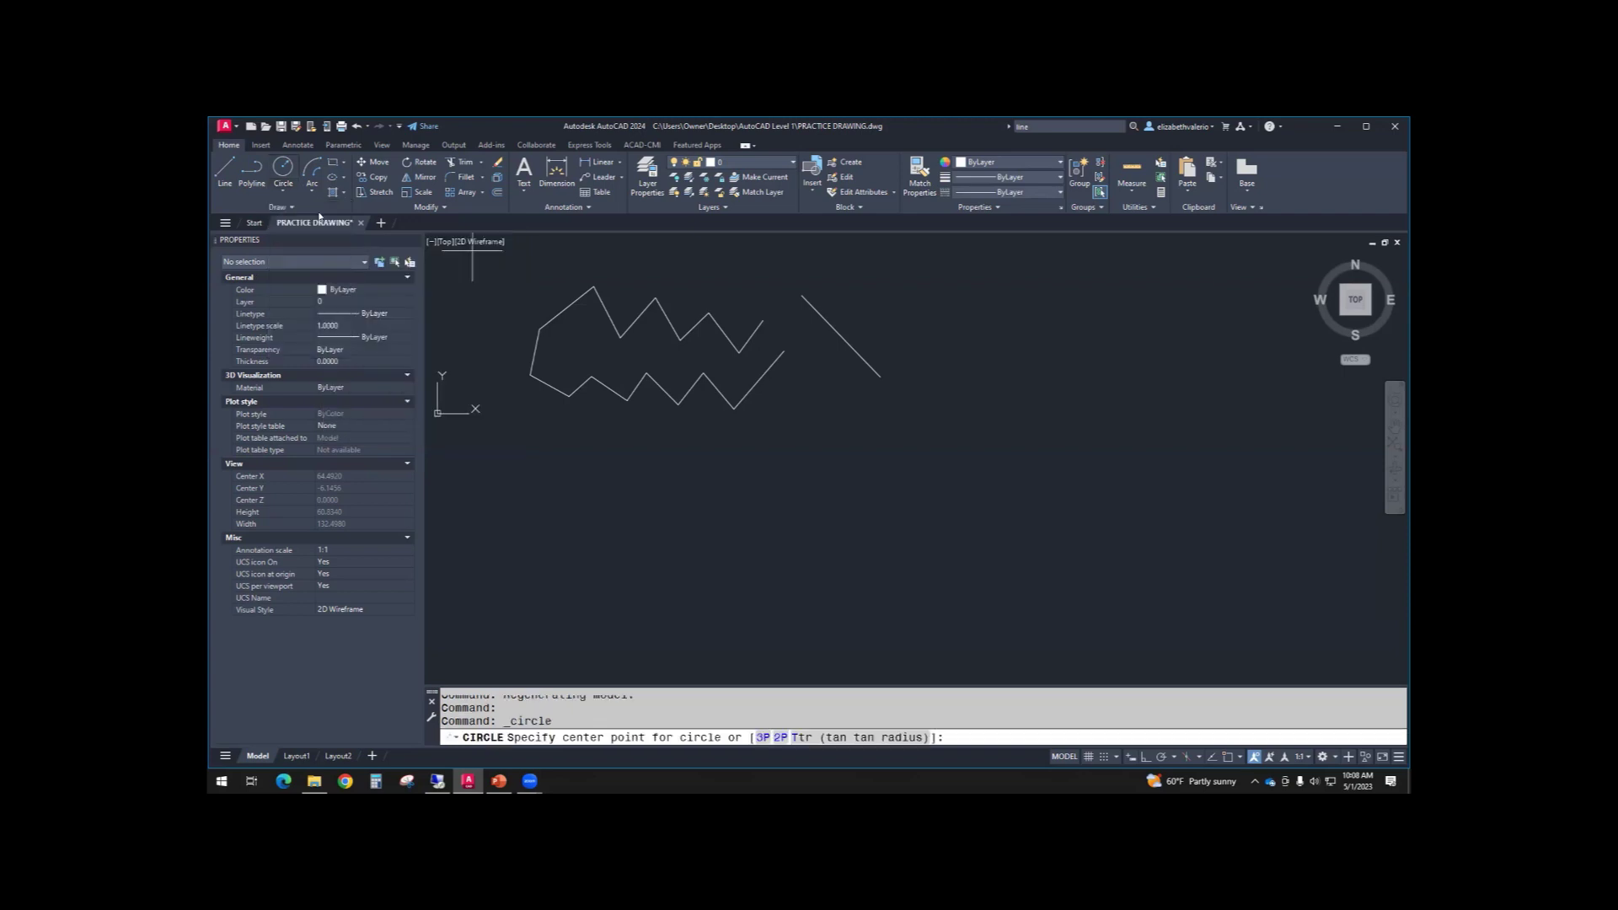
click(899, 483)
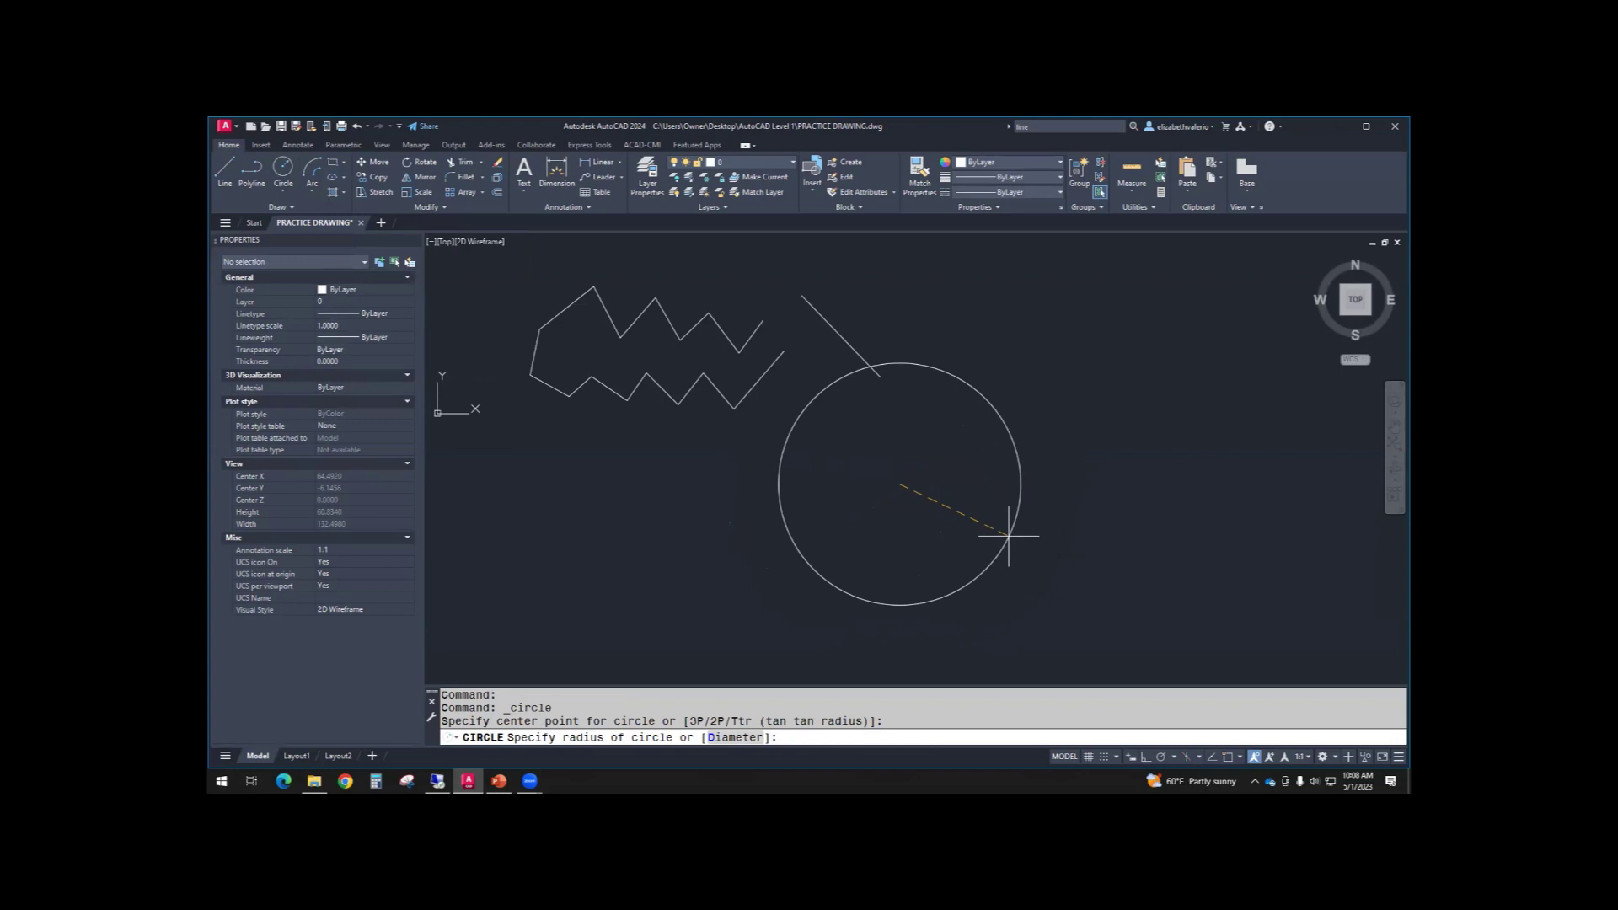
click(947, 462)
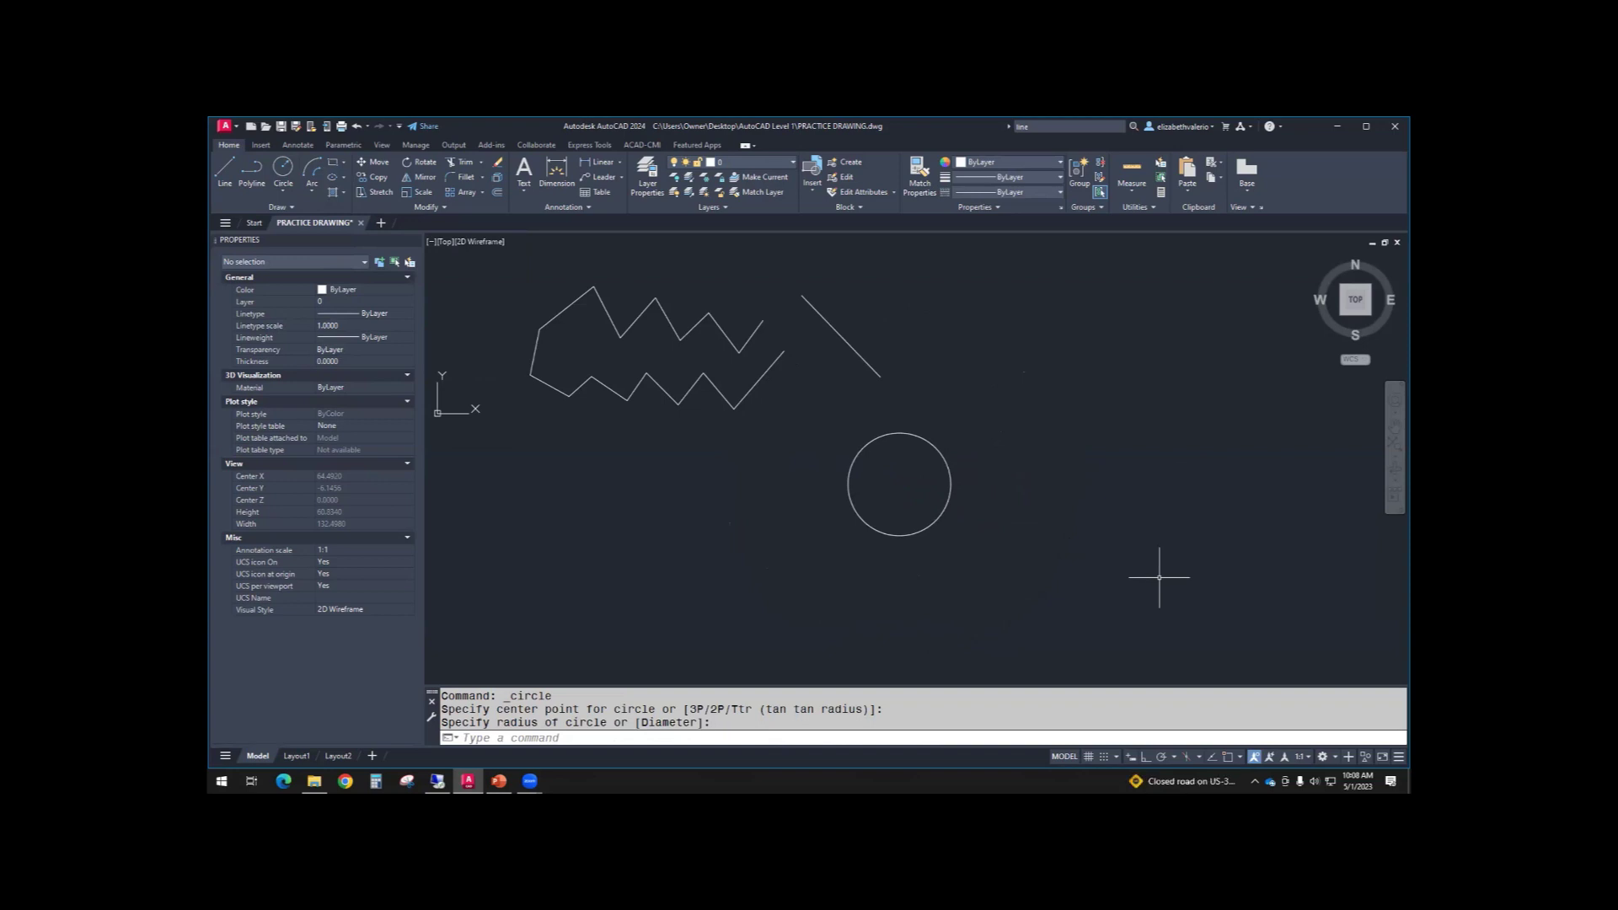
- Move the circle up-right past the line and stretch its radius to about 10.36
click(929, 449)
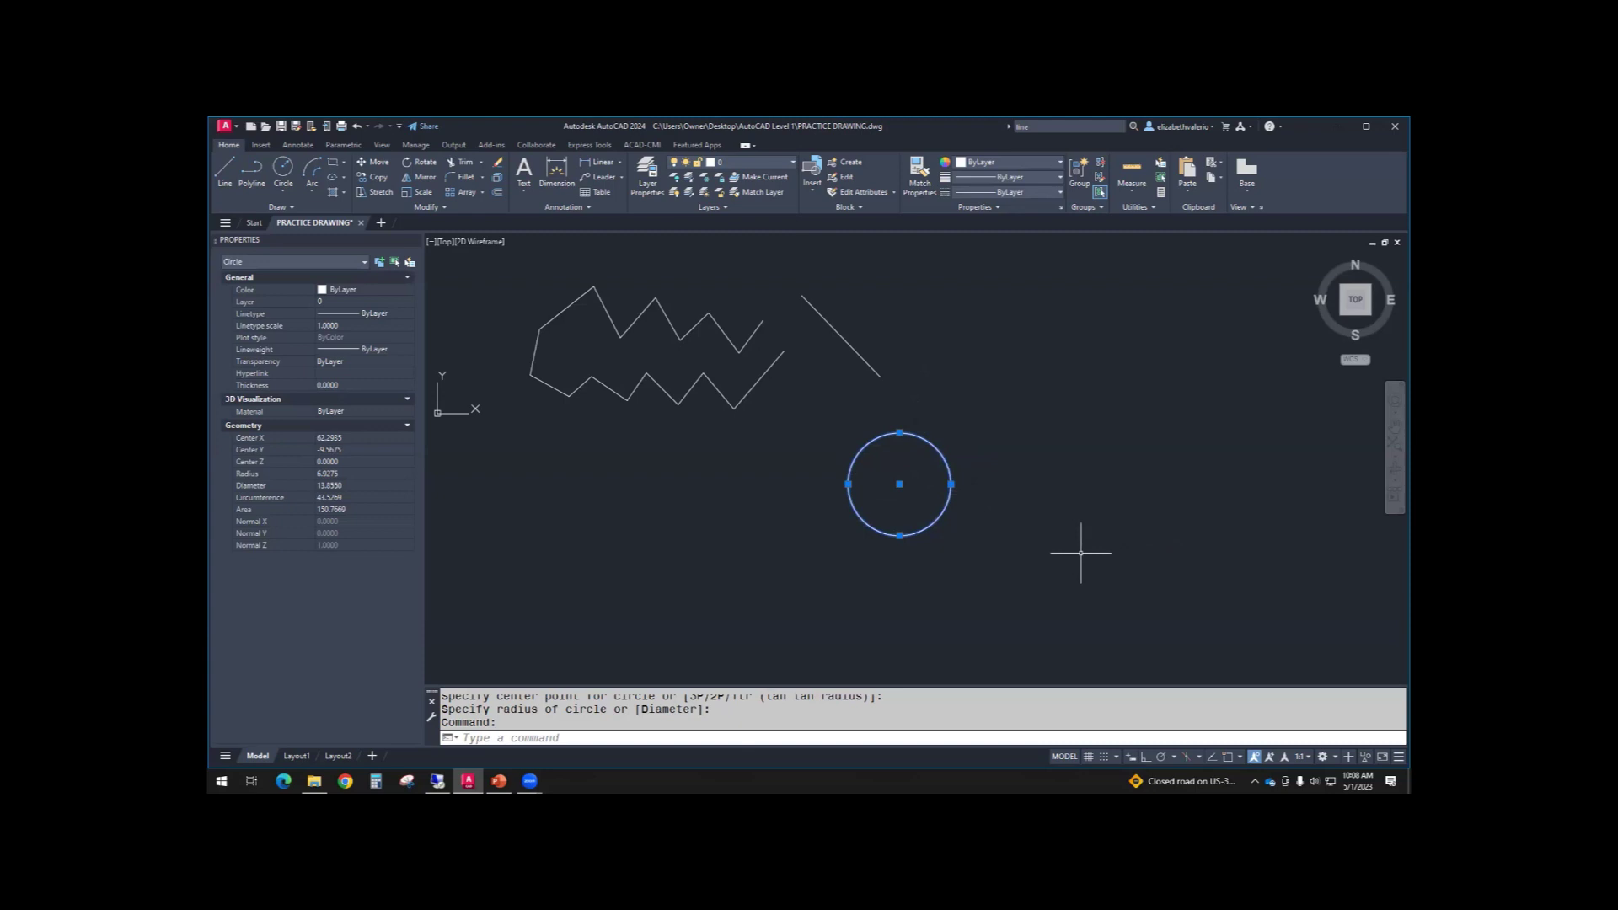
click(899, 484)
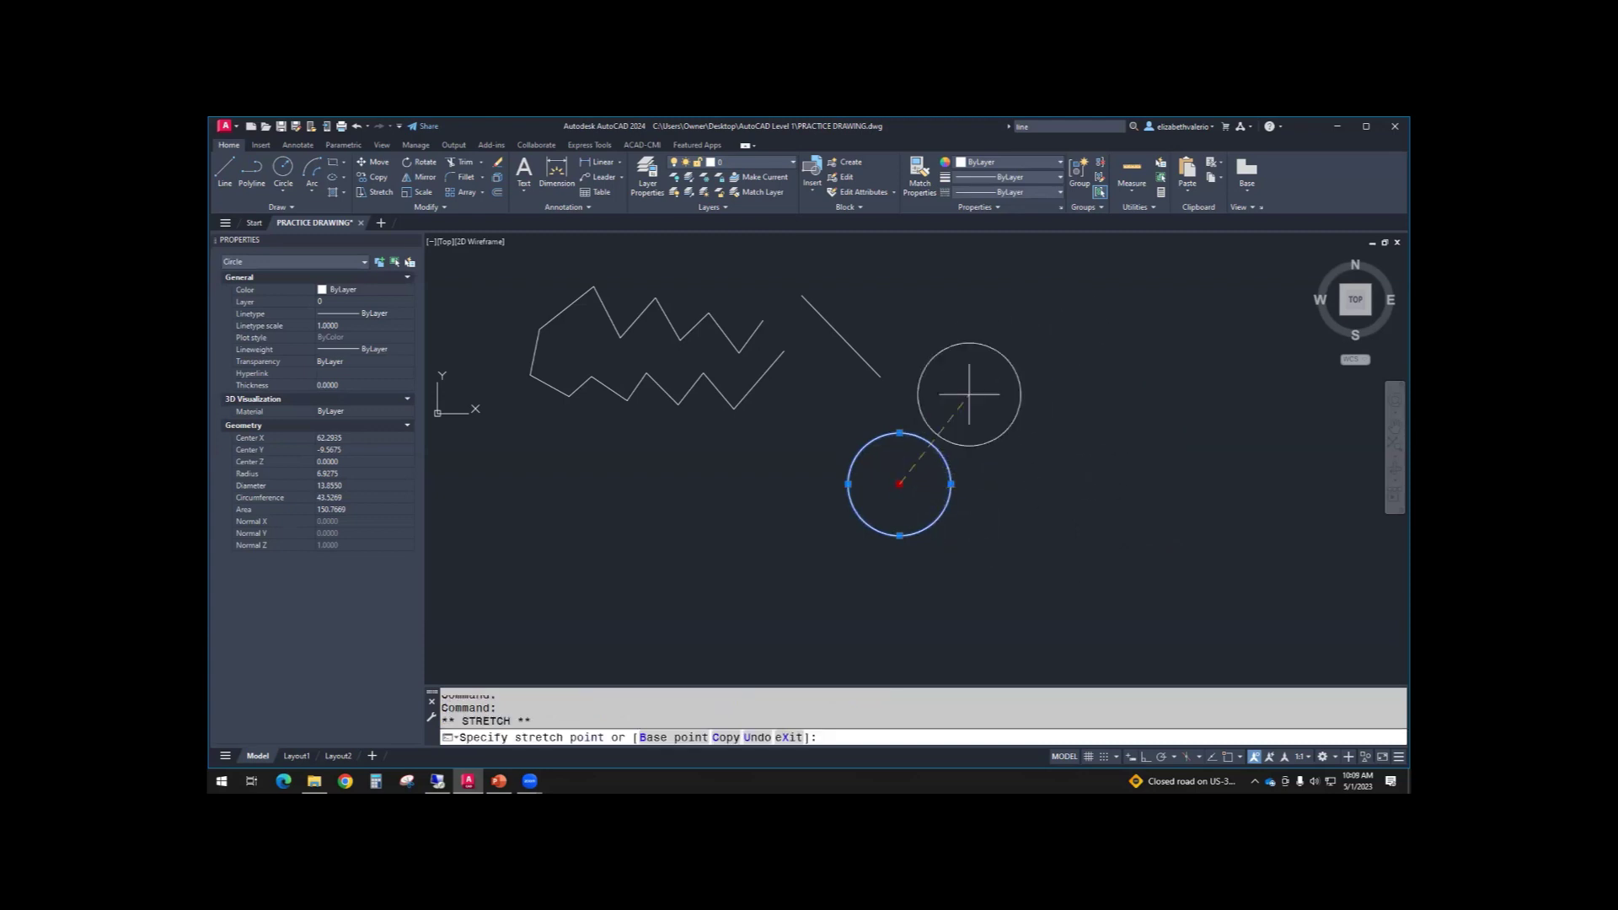
click(1072, 417)
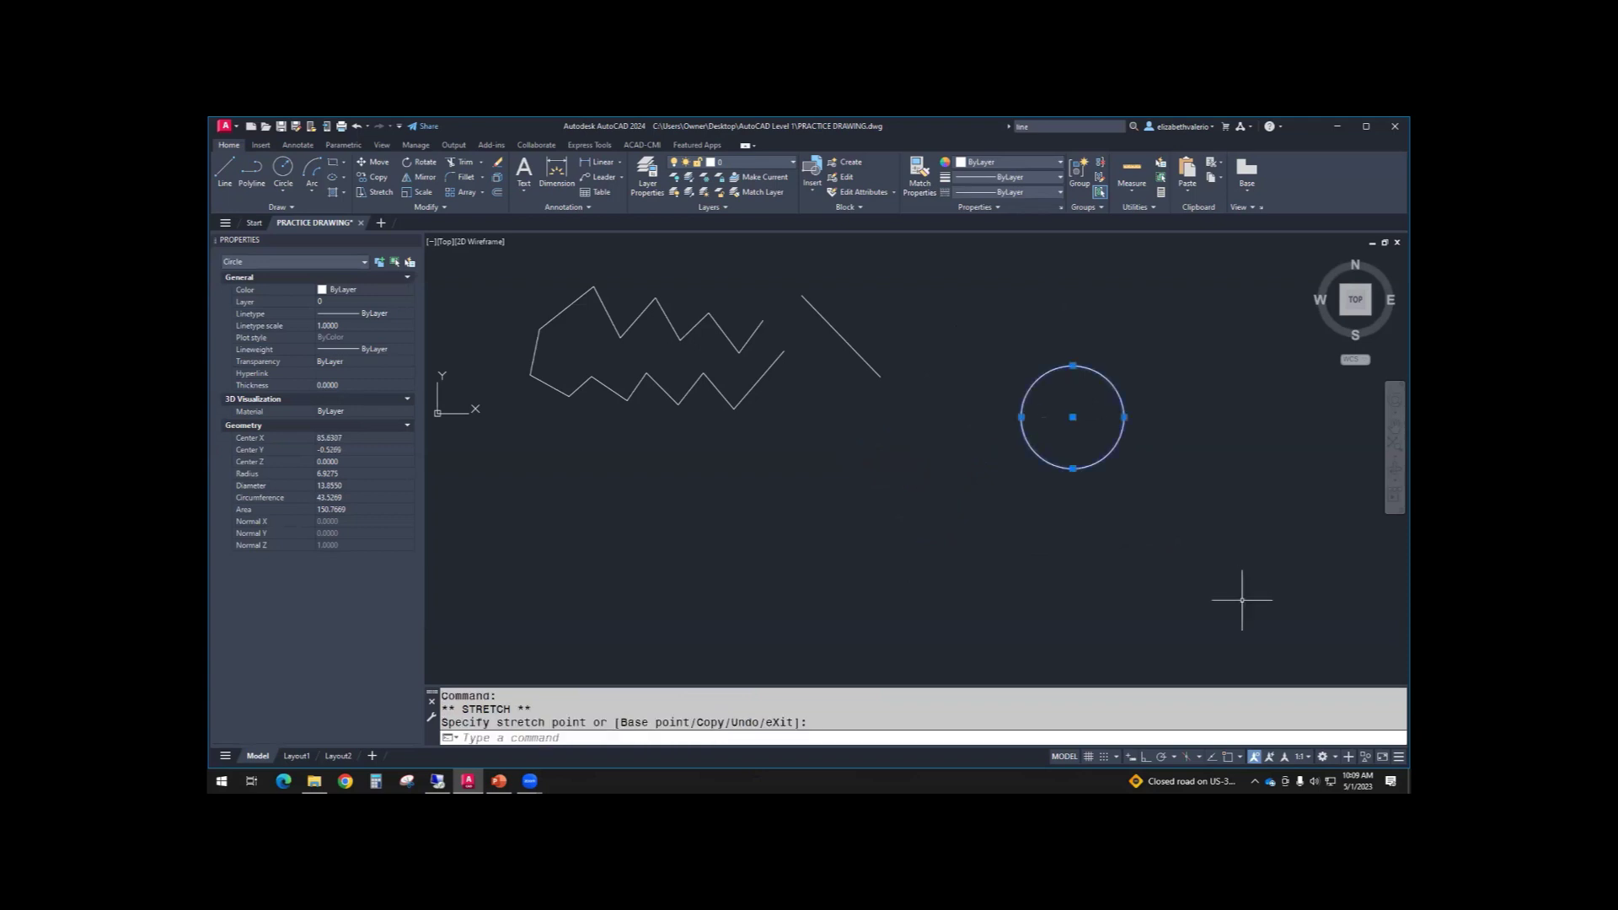
click(1124, 417)
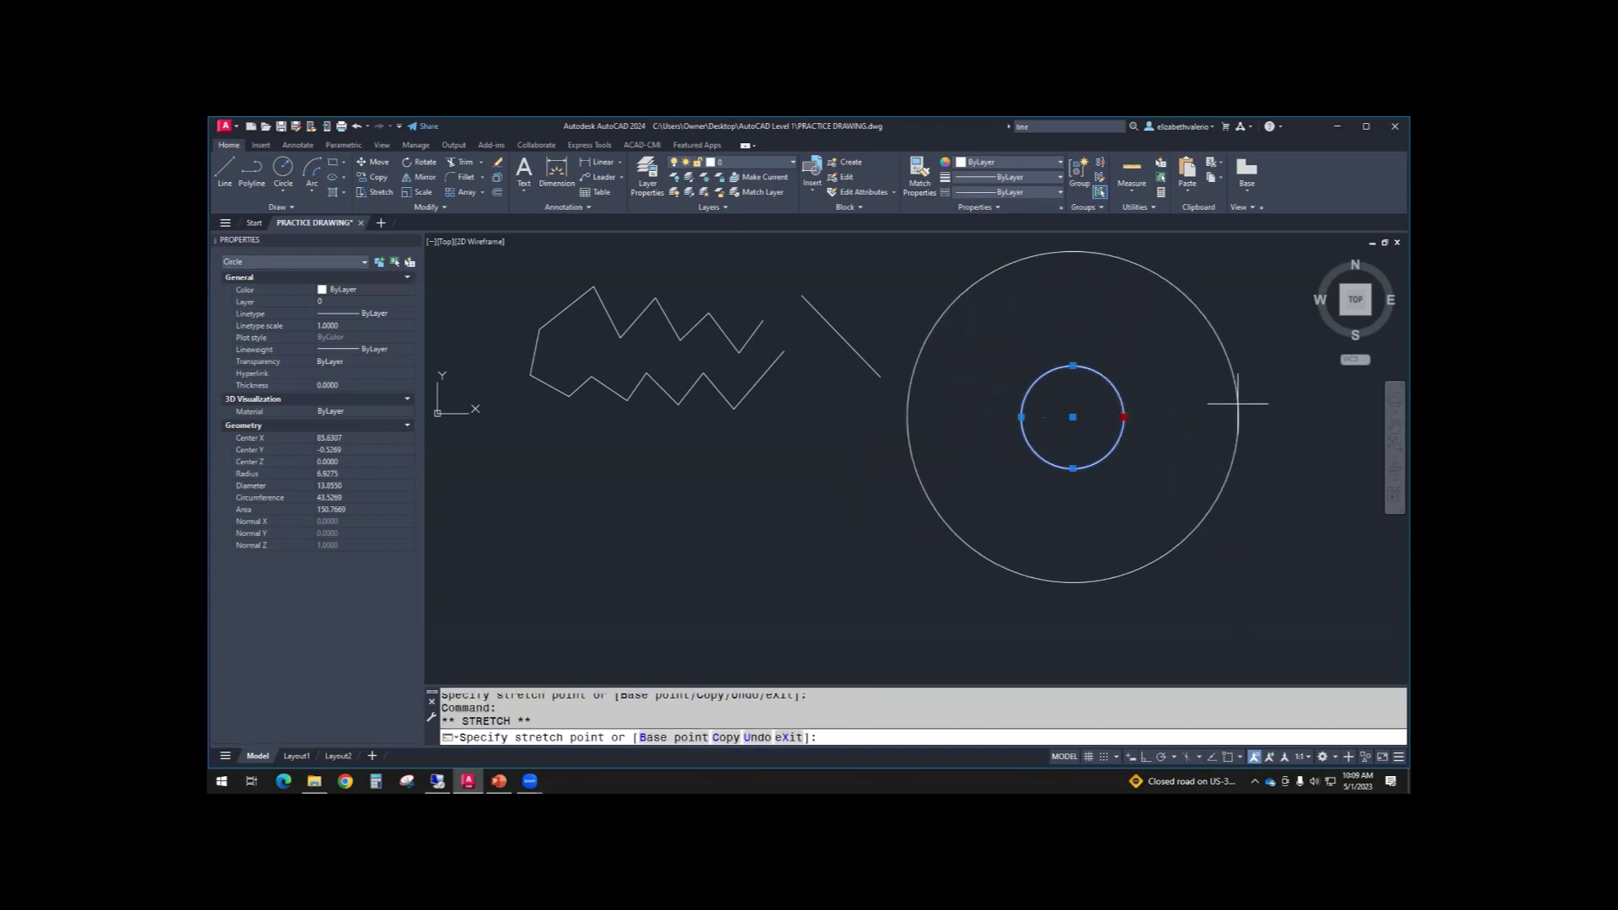
click(1148, 399)
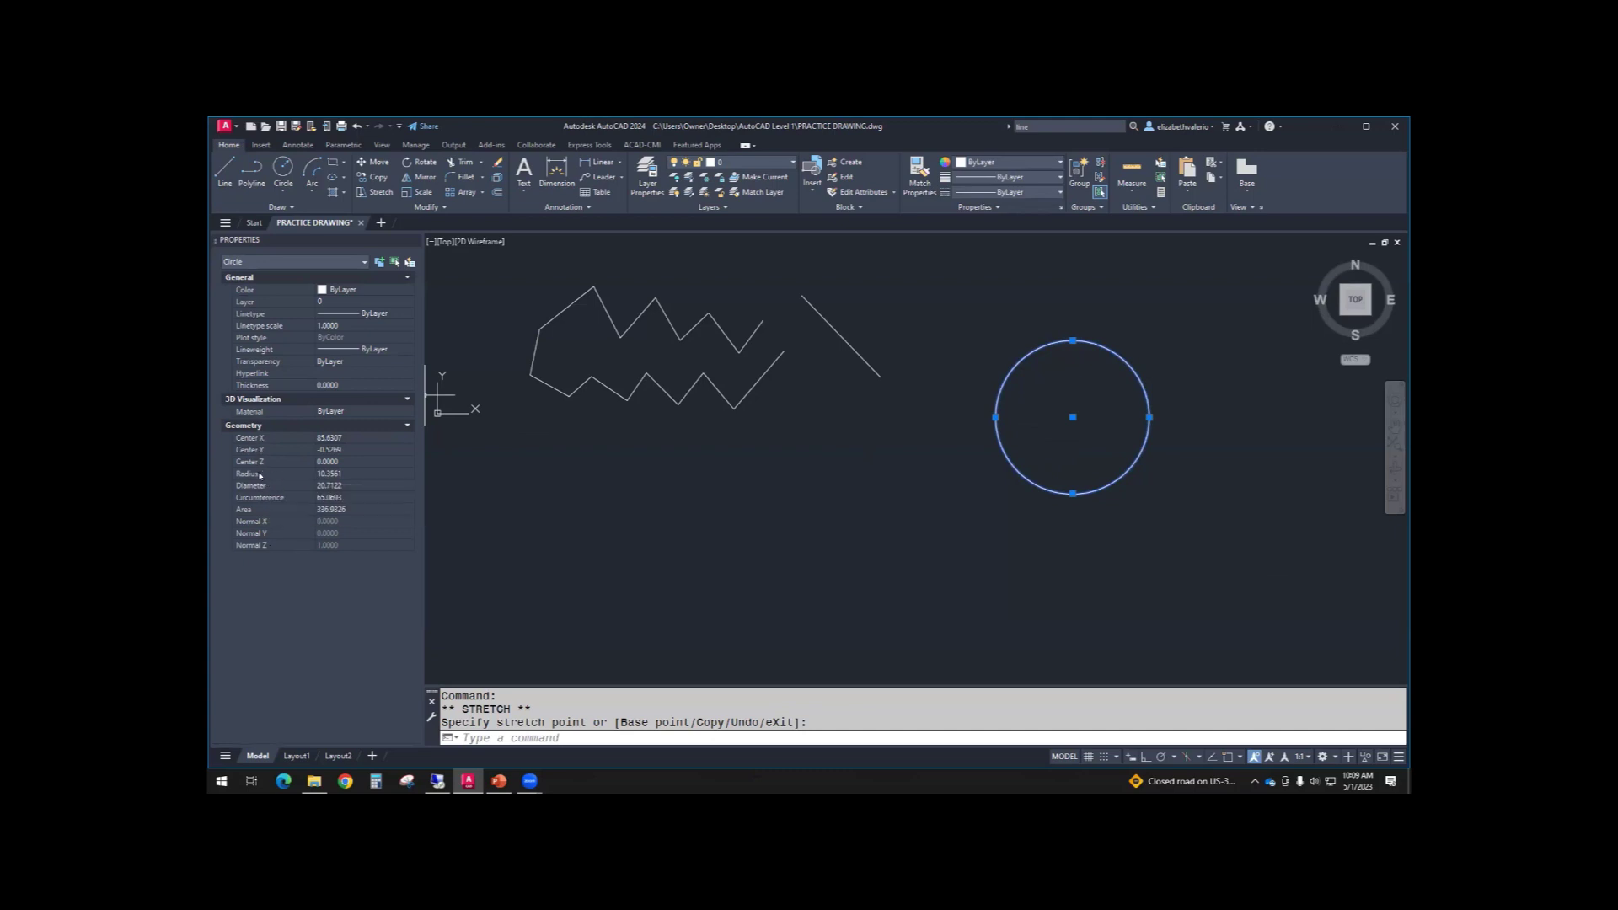
- Set the circle's radius to exactly 10 in Properties, then deselect it
click(351, 472)
text(10)
key(Tab)
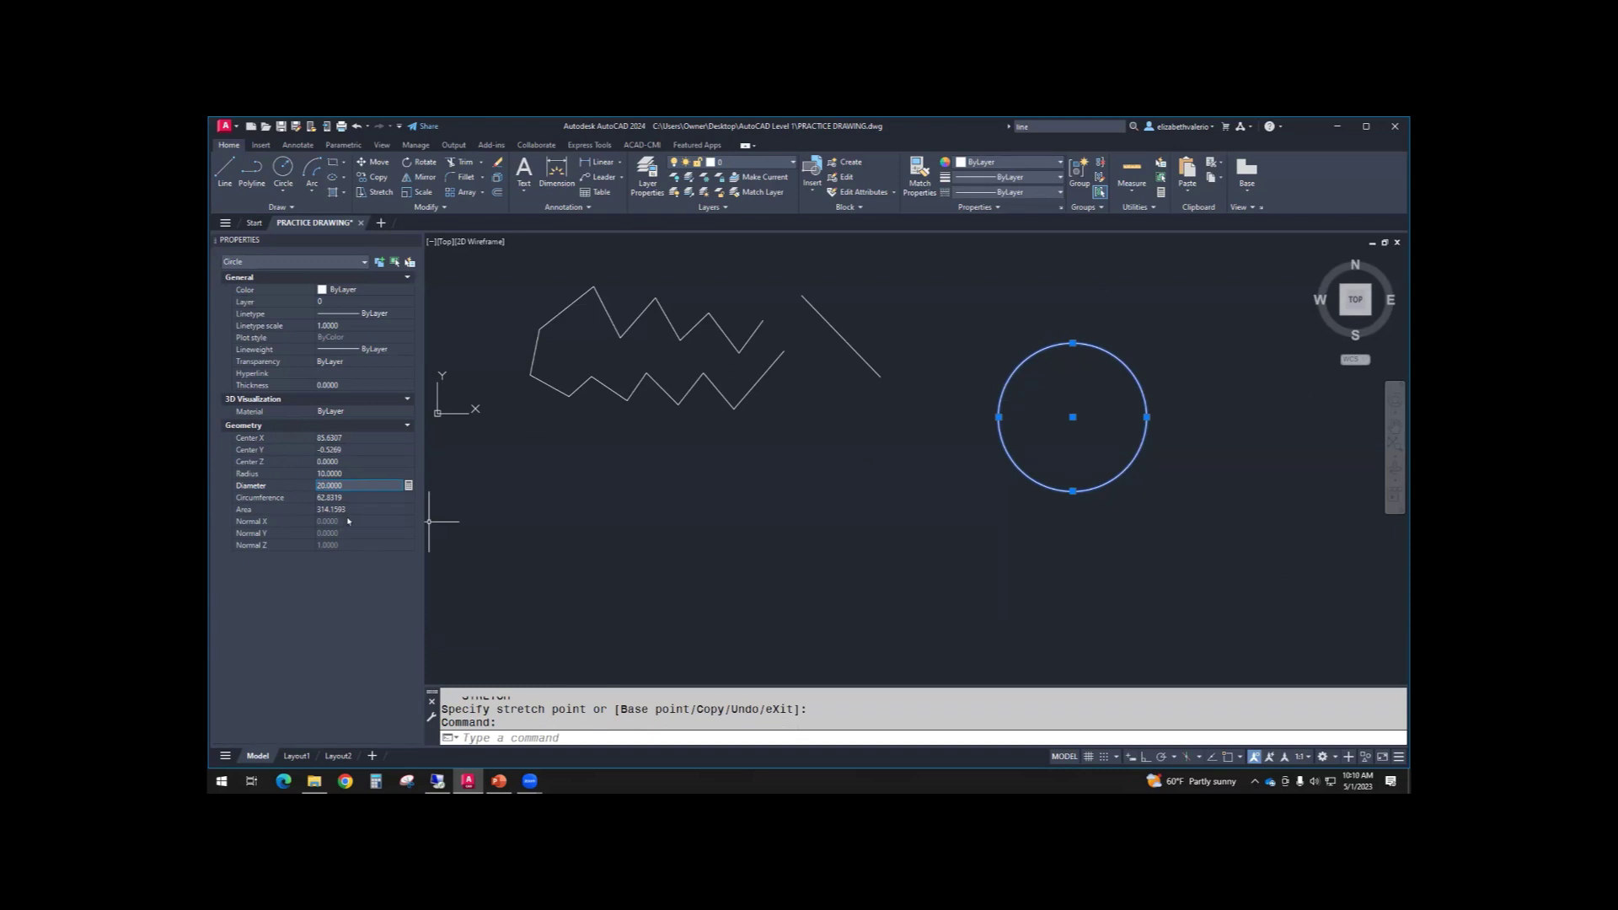
key(Escape)
key(Escape)
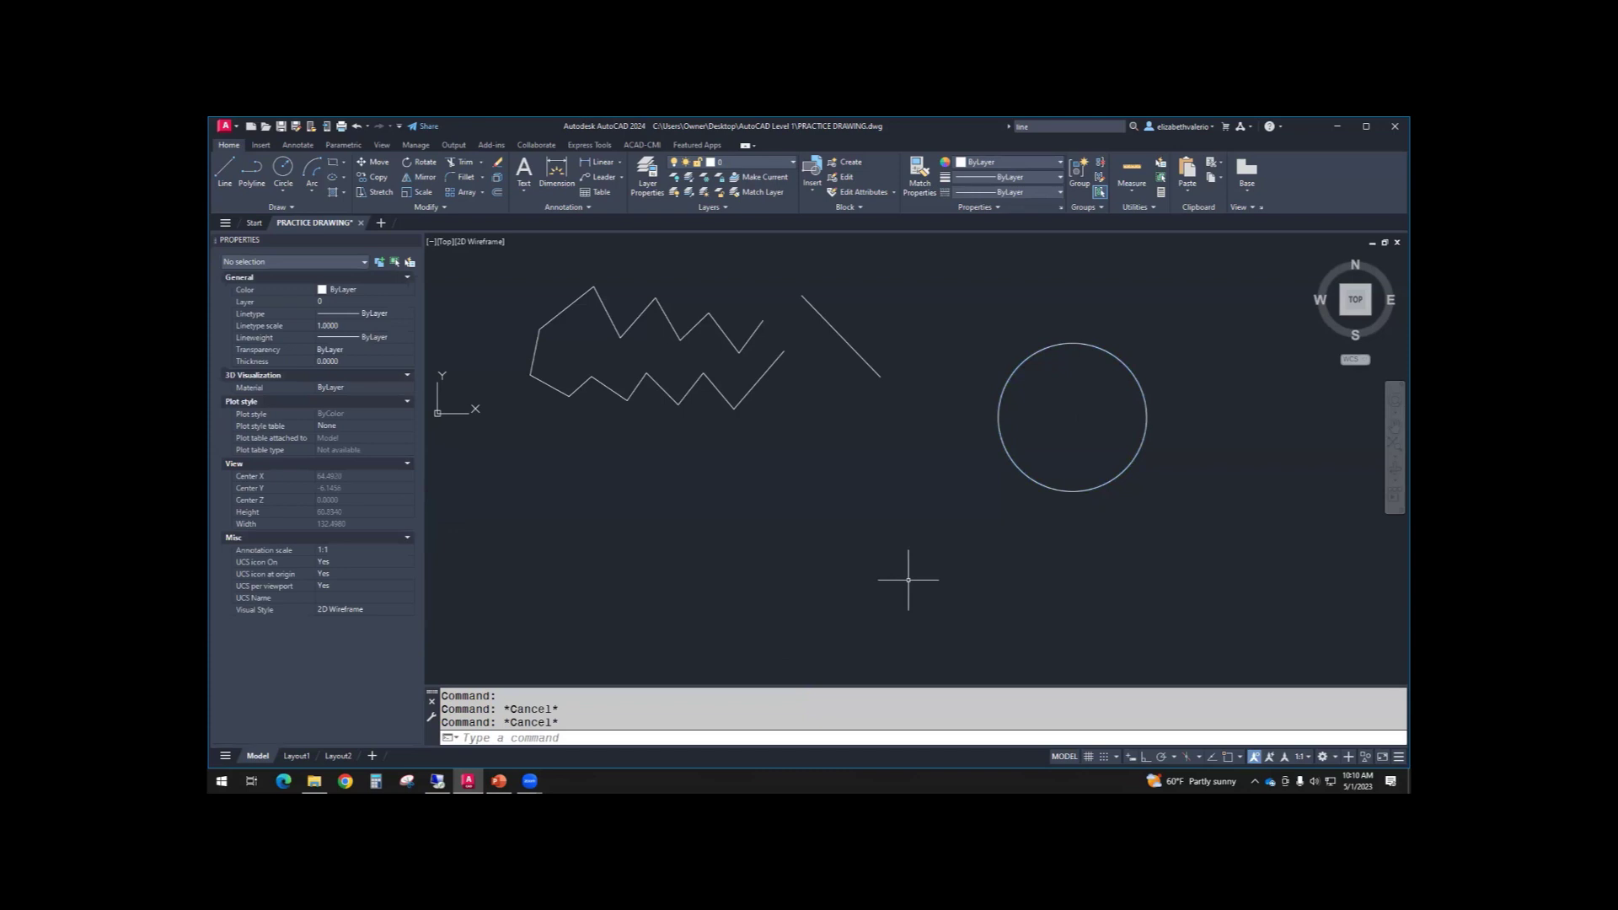
- Draw a Center, Radius circle of radius 10 centred below the zigzag
click(282, 190)
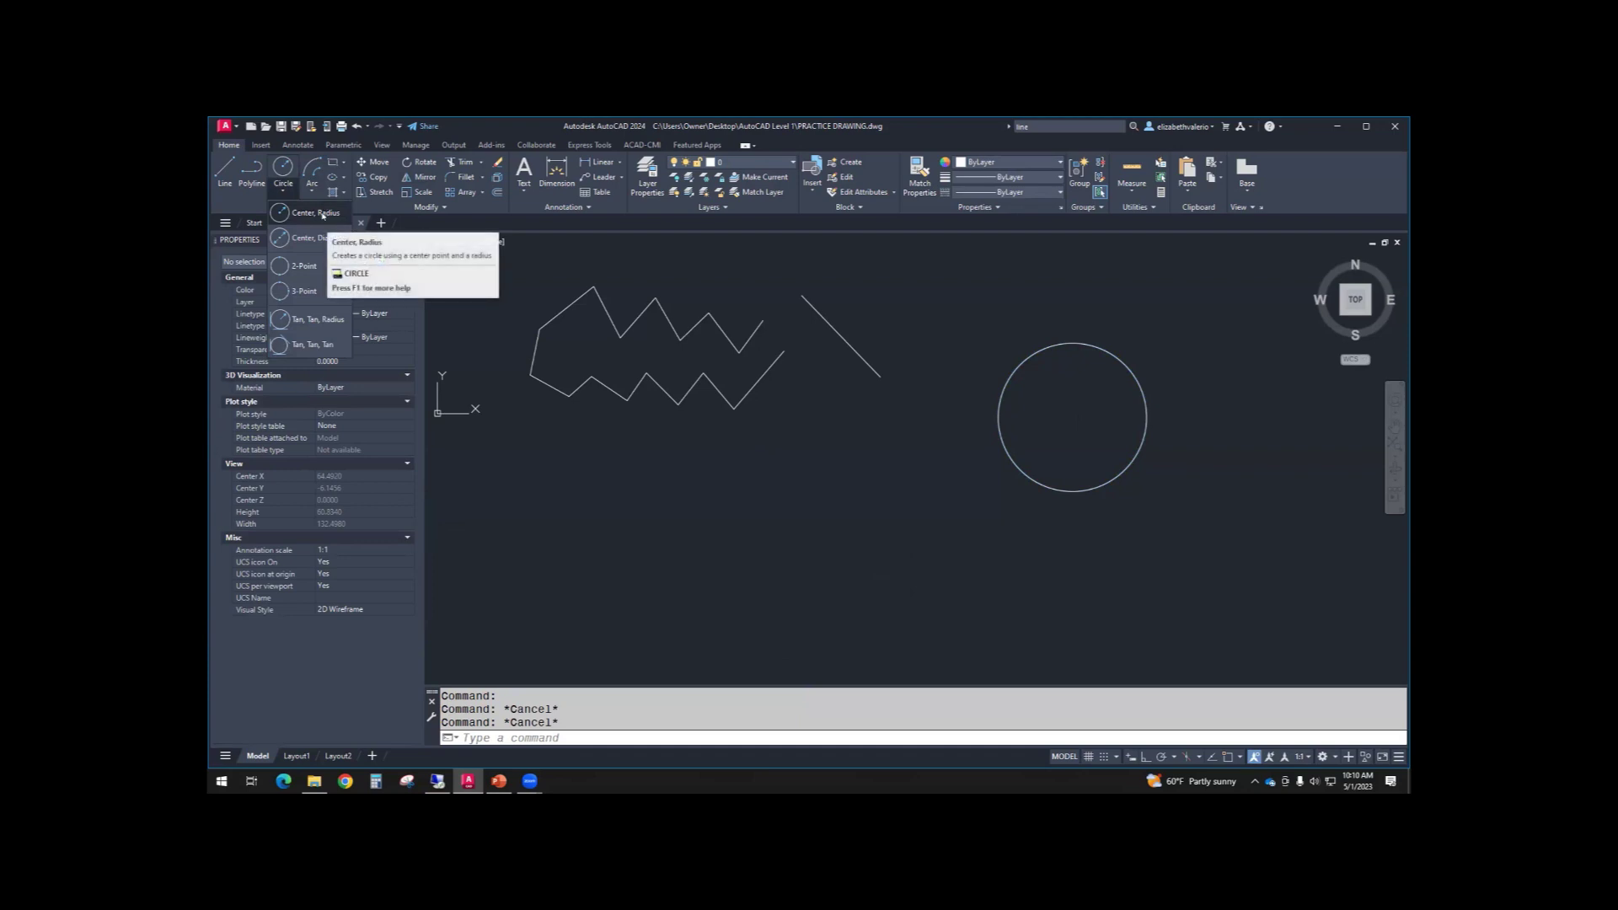
click(323, 214)
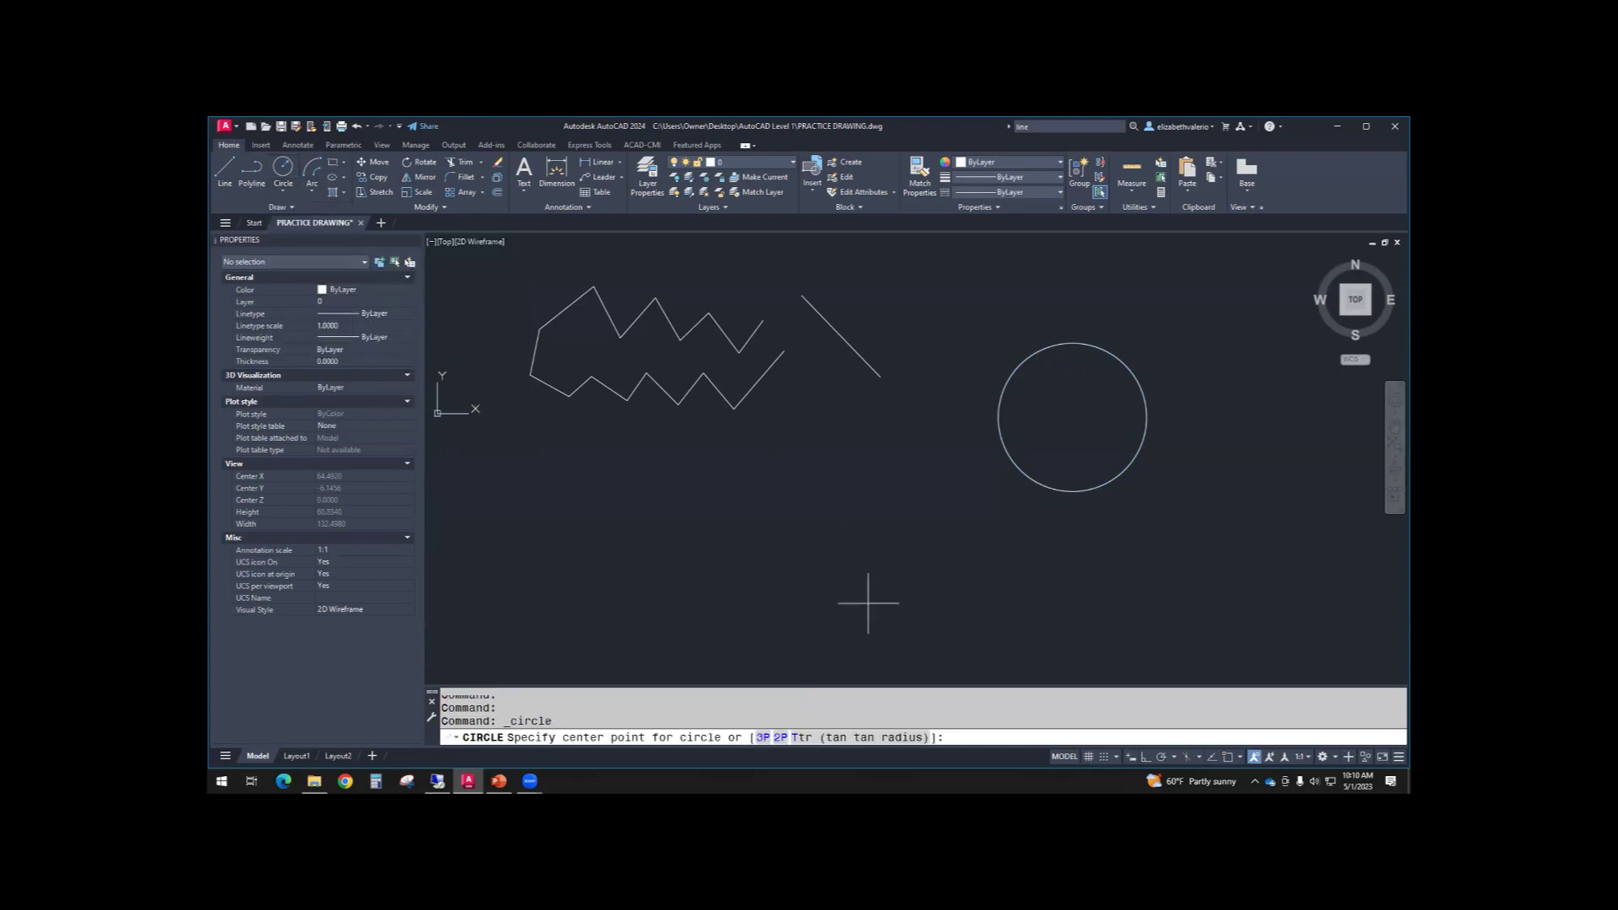
click(751, 543)
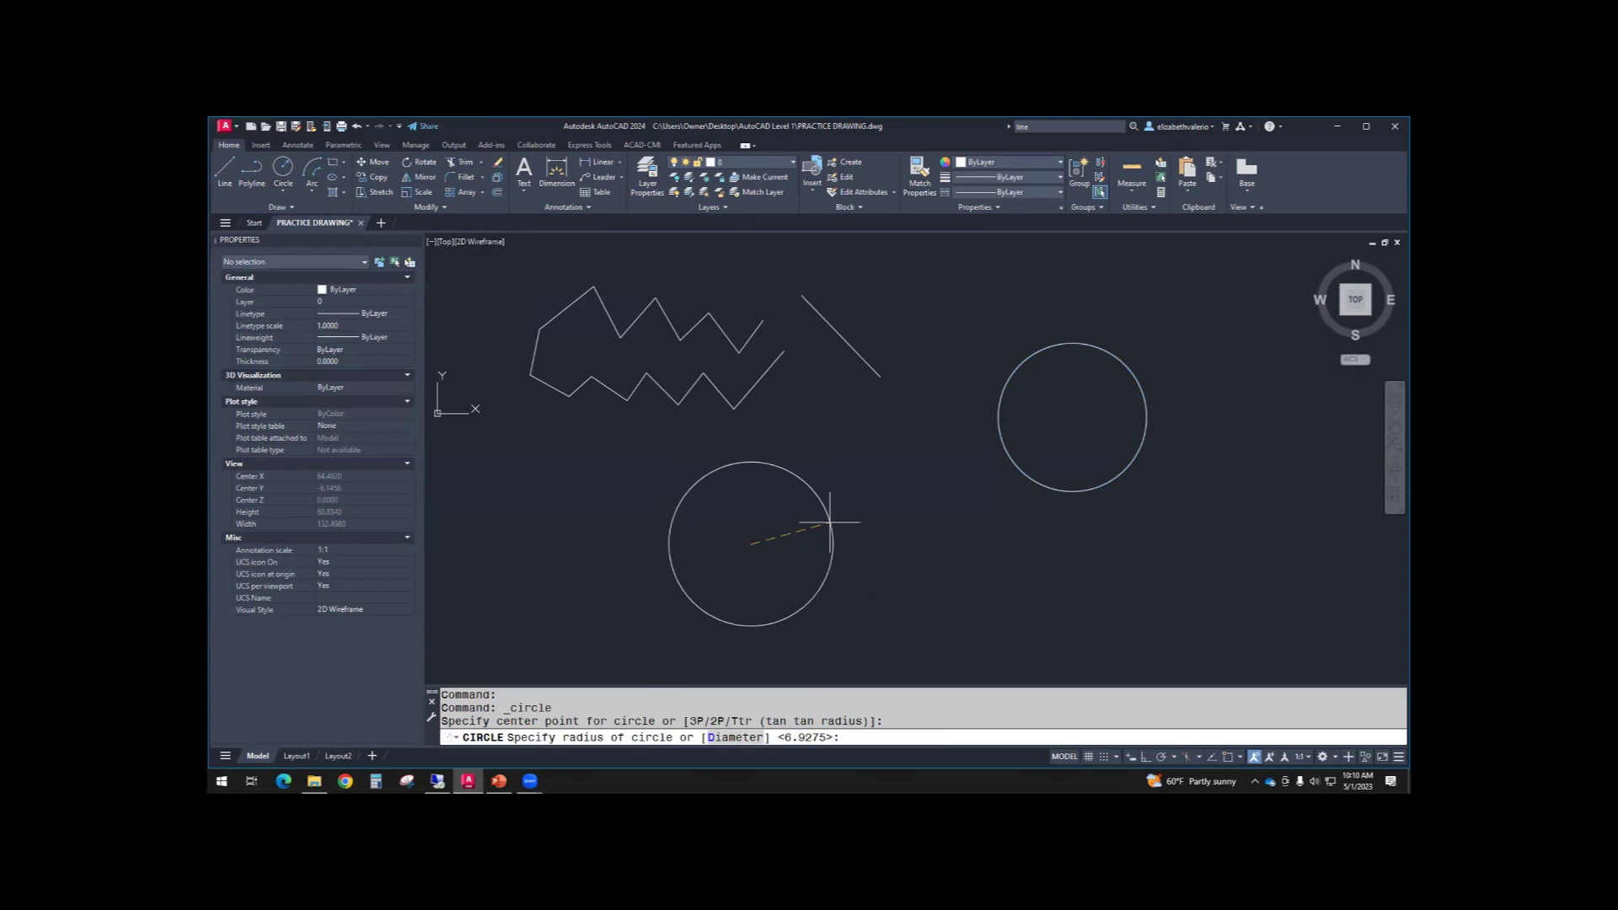
text(10)
key(Return)
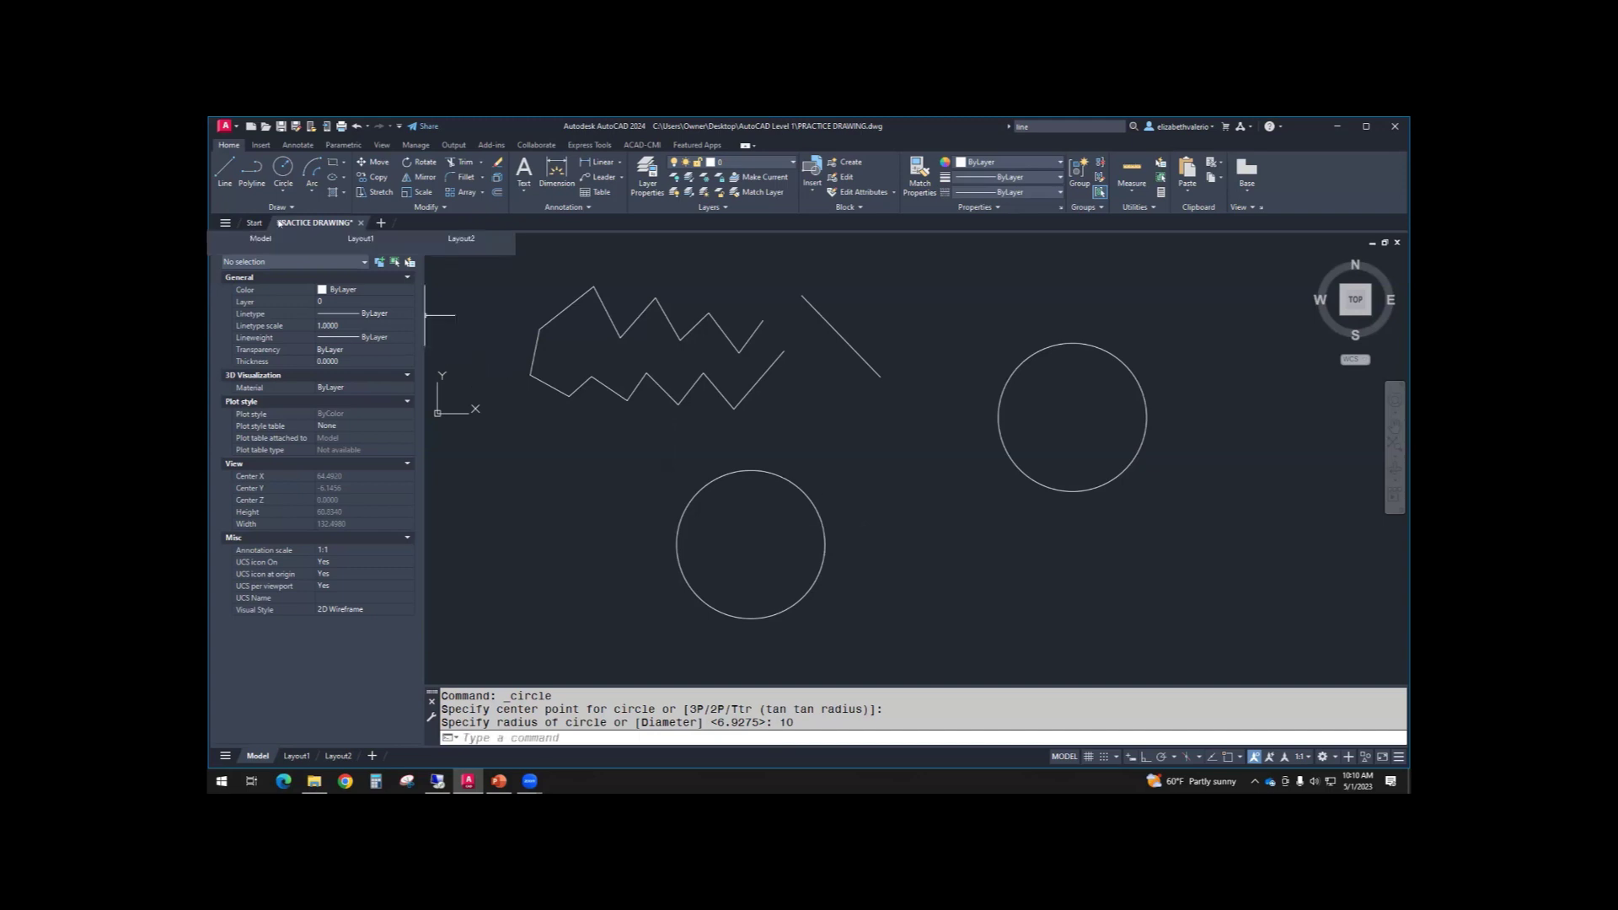
- Start a circle with the C command, centred to the lower right of the radius-10 circle
click(286, 193)
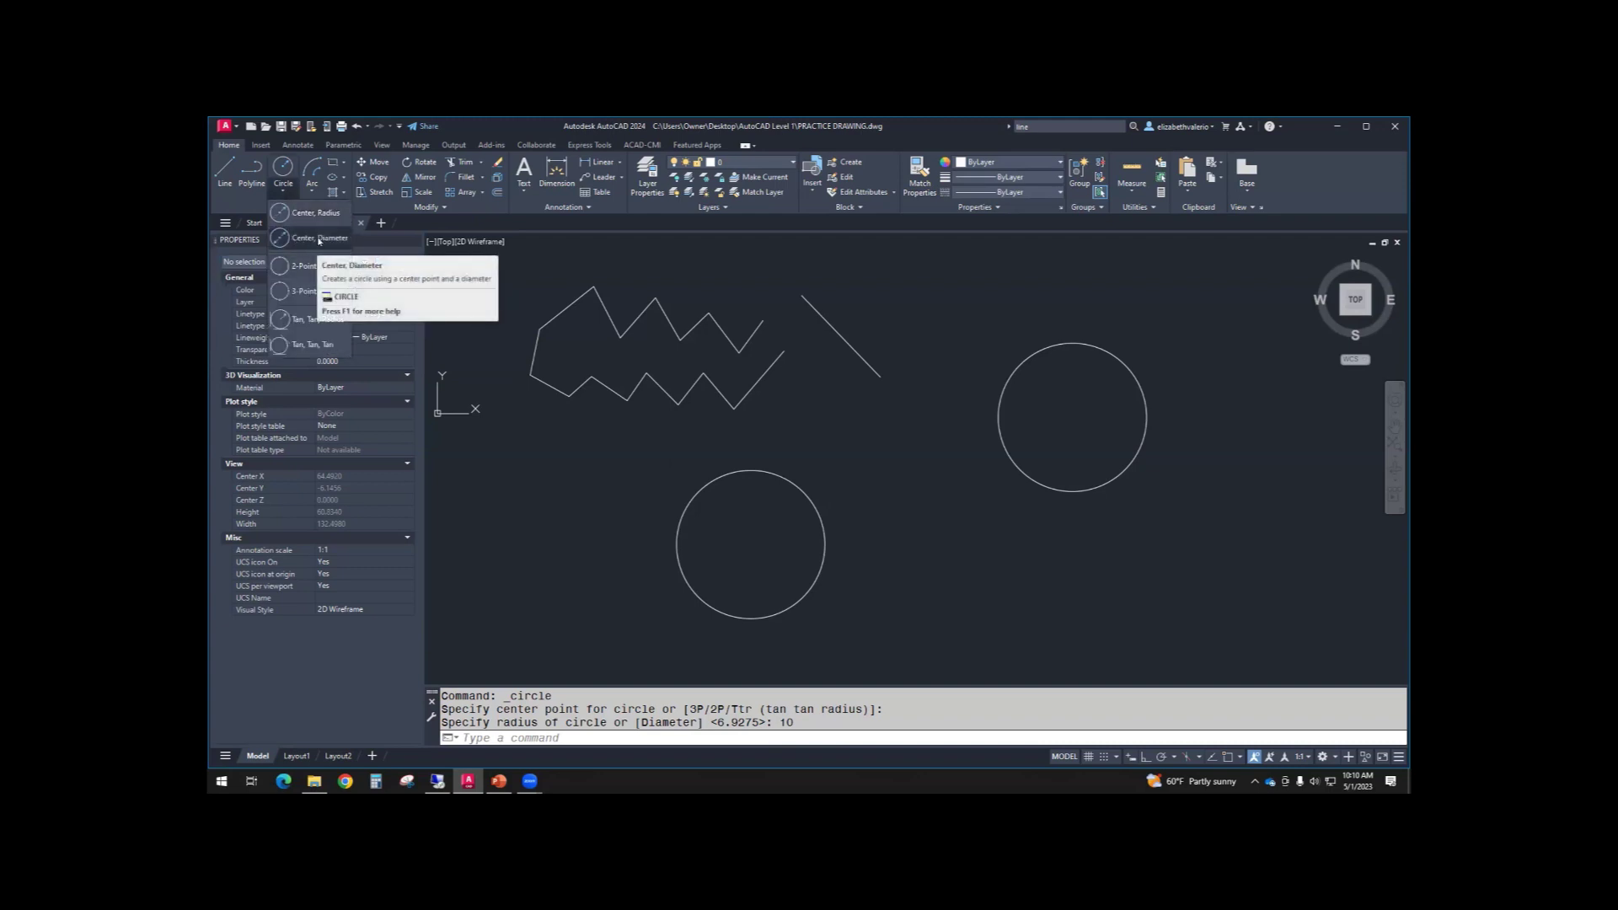
key(Escape)
key(Escape)
text(c)
key(Return)
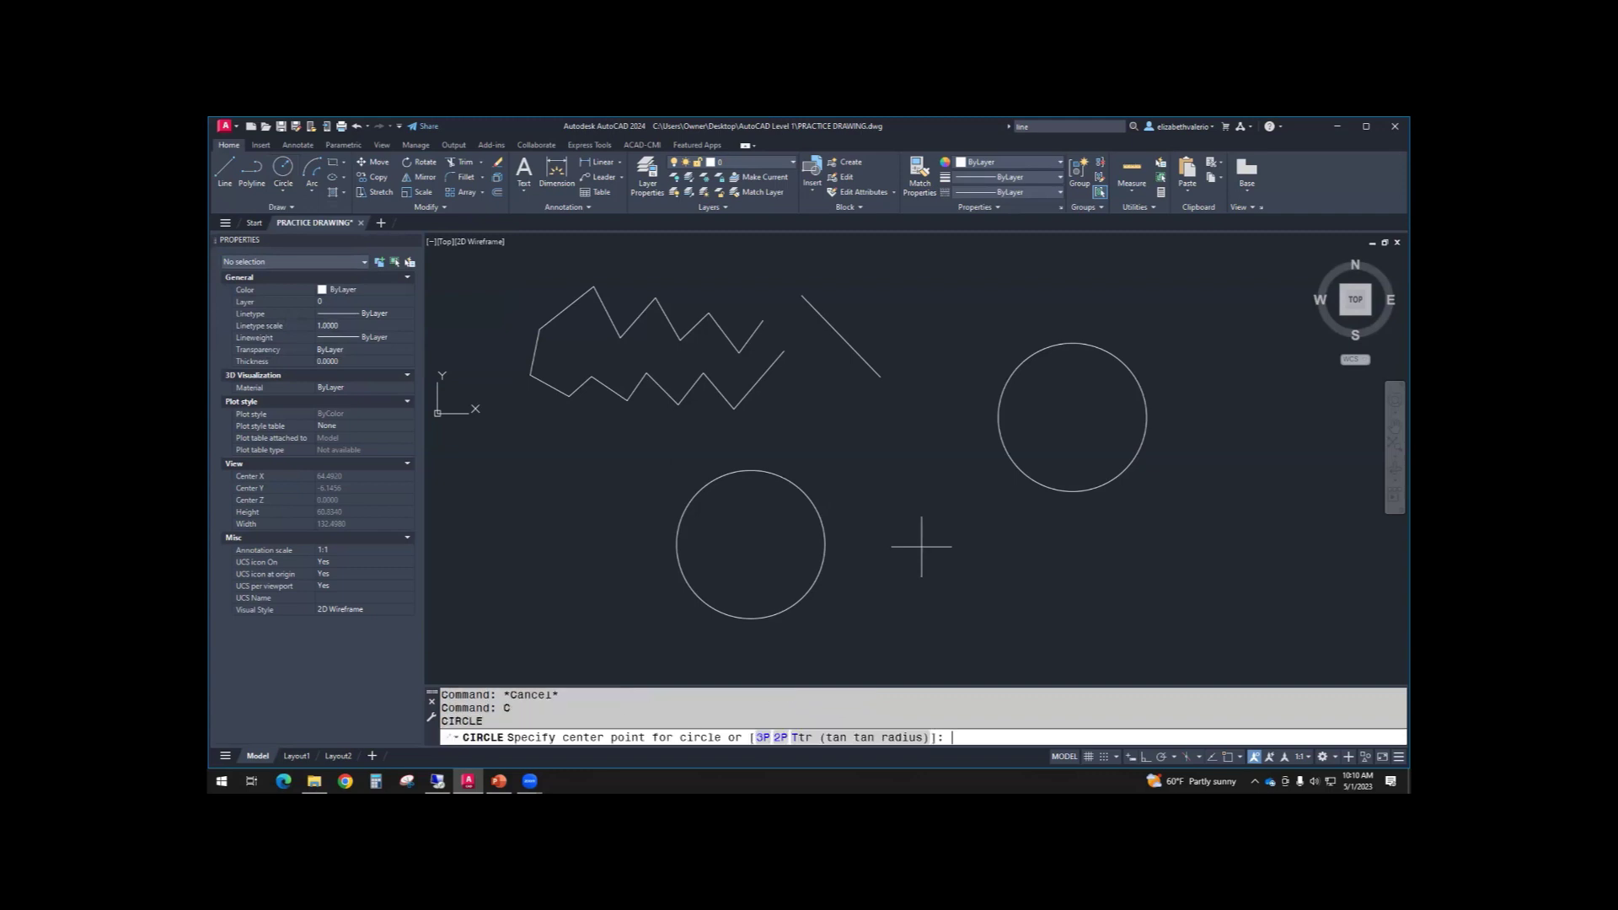
click(969, 590)
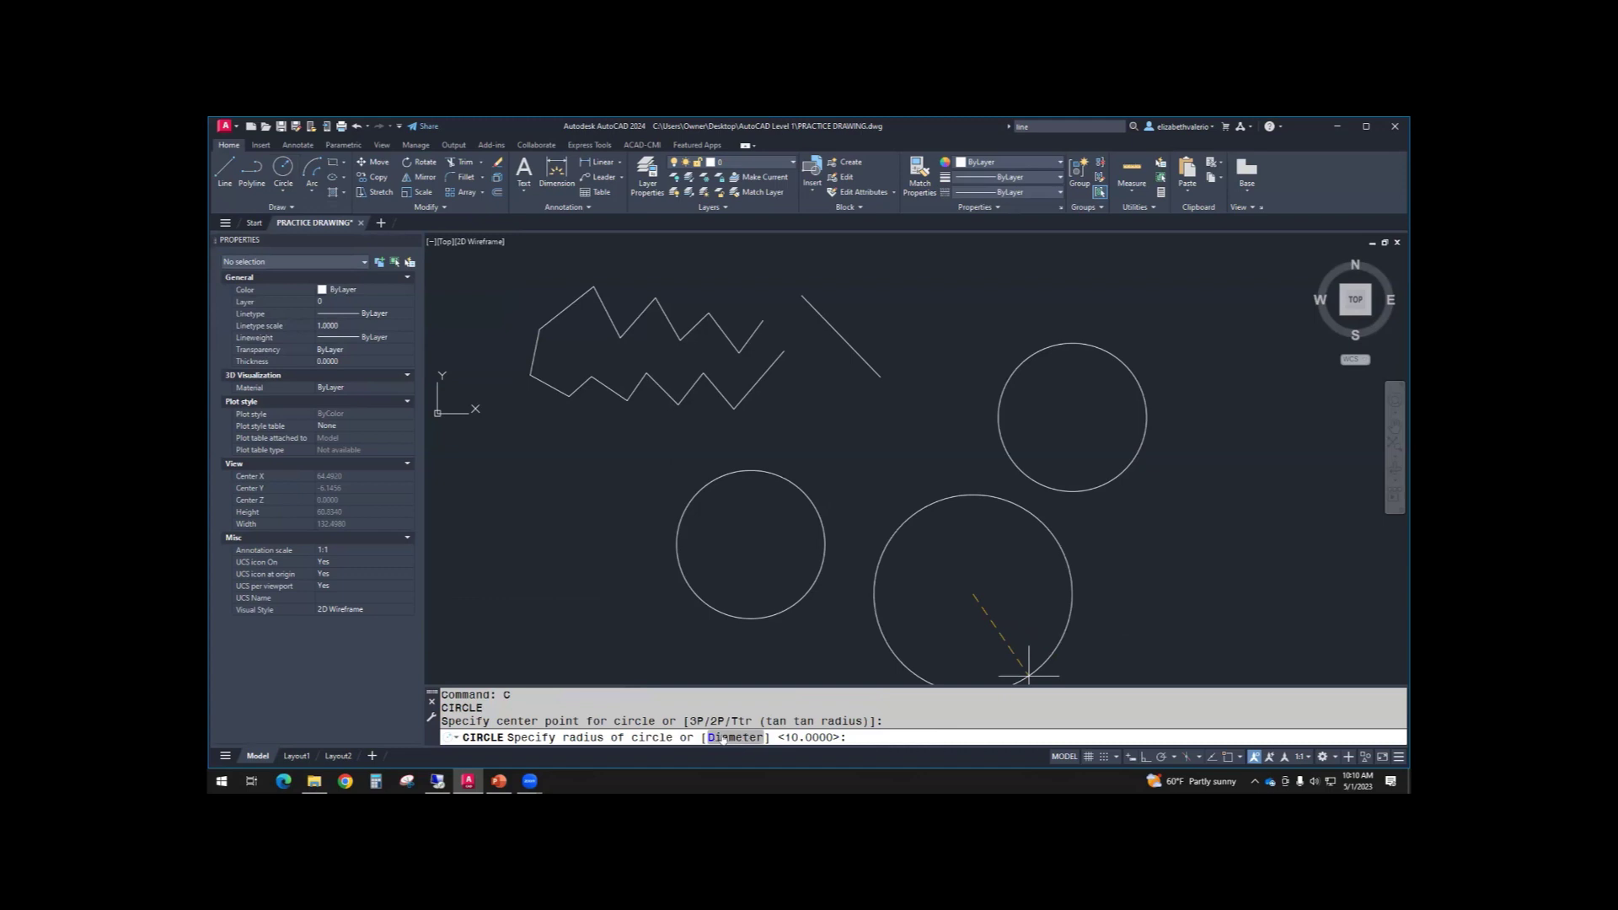
- Give the circle a diameter of 5 and view the whole drawing
click(722, 738)
scroll(958, 585, down, 2)
mouse_move(957, 585)
middle_down()
mouse_move(893, 433)
mouse_move(997, 534)
middle_up()
scroll(931, 460, up, 4)
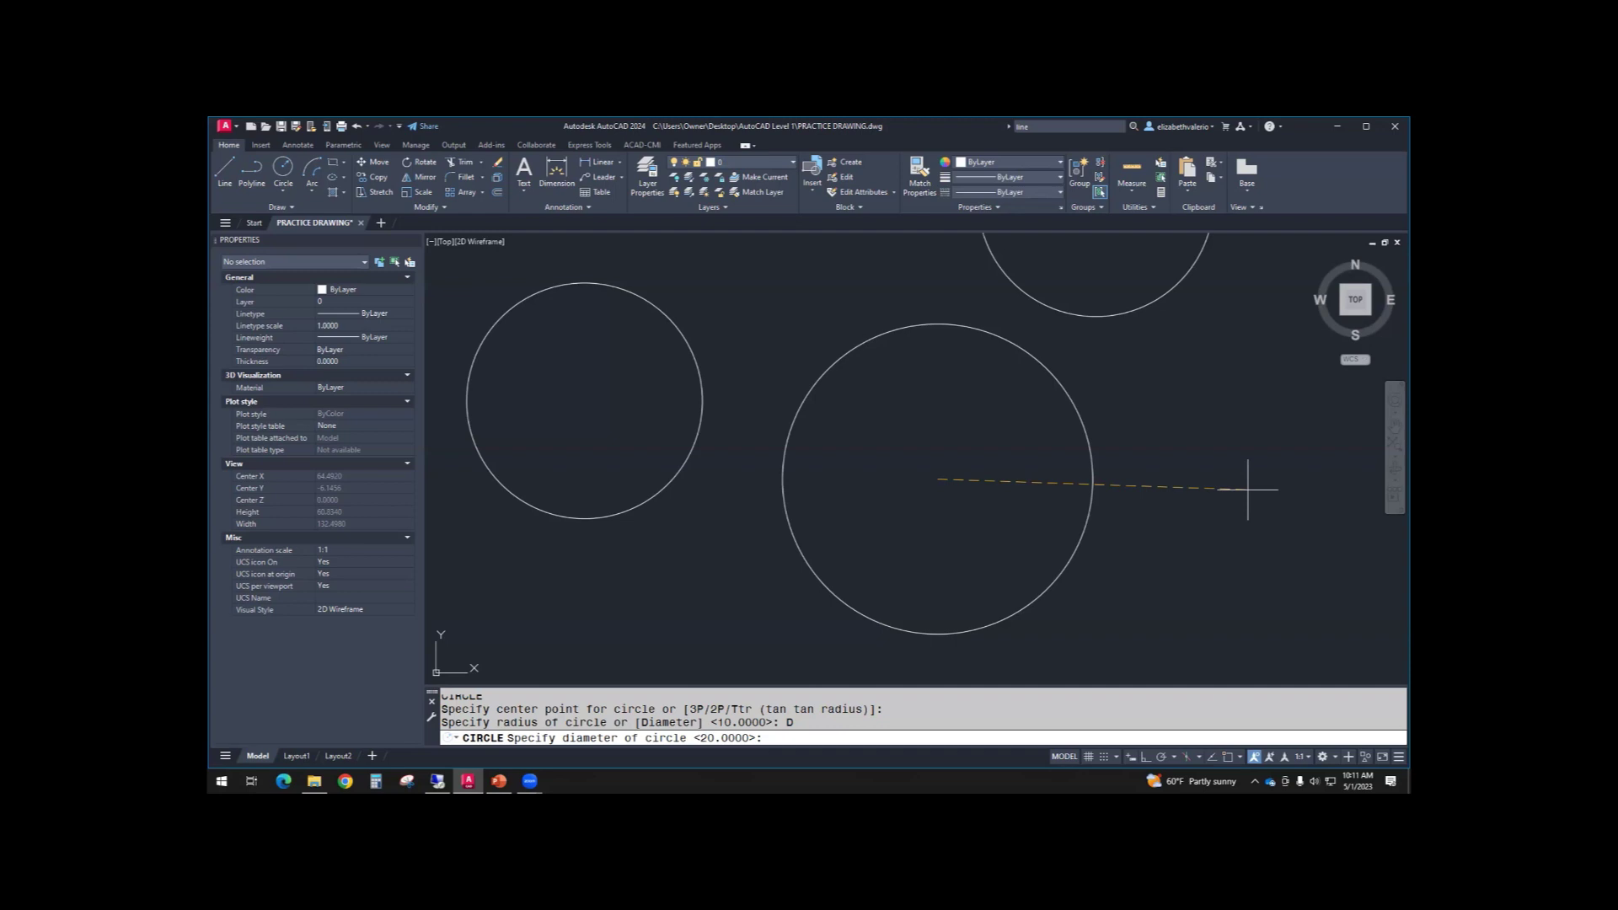
text(5)
key(Return)
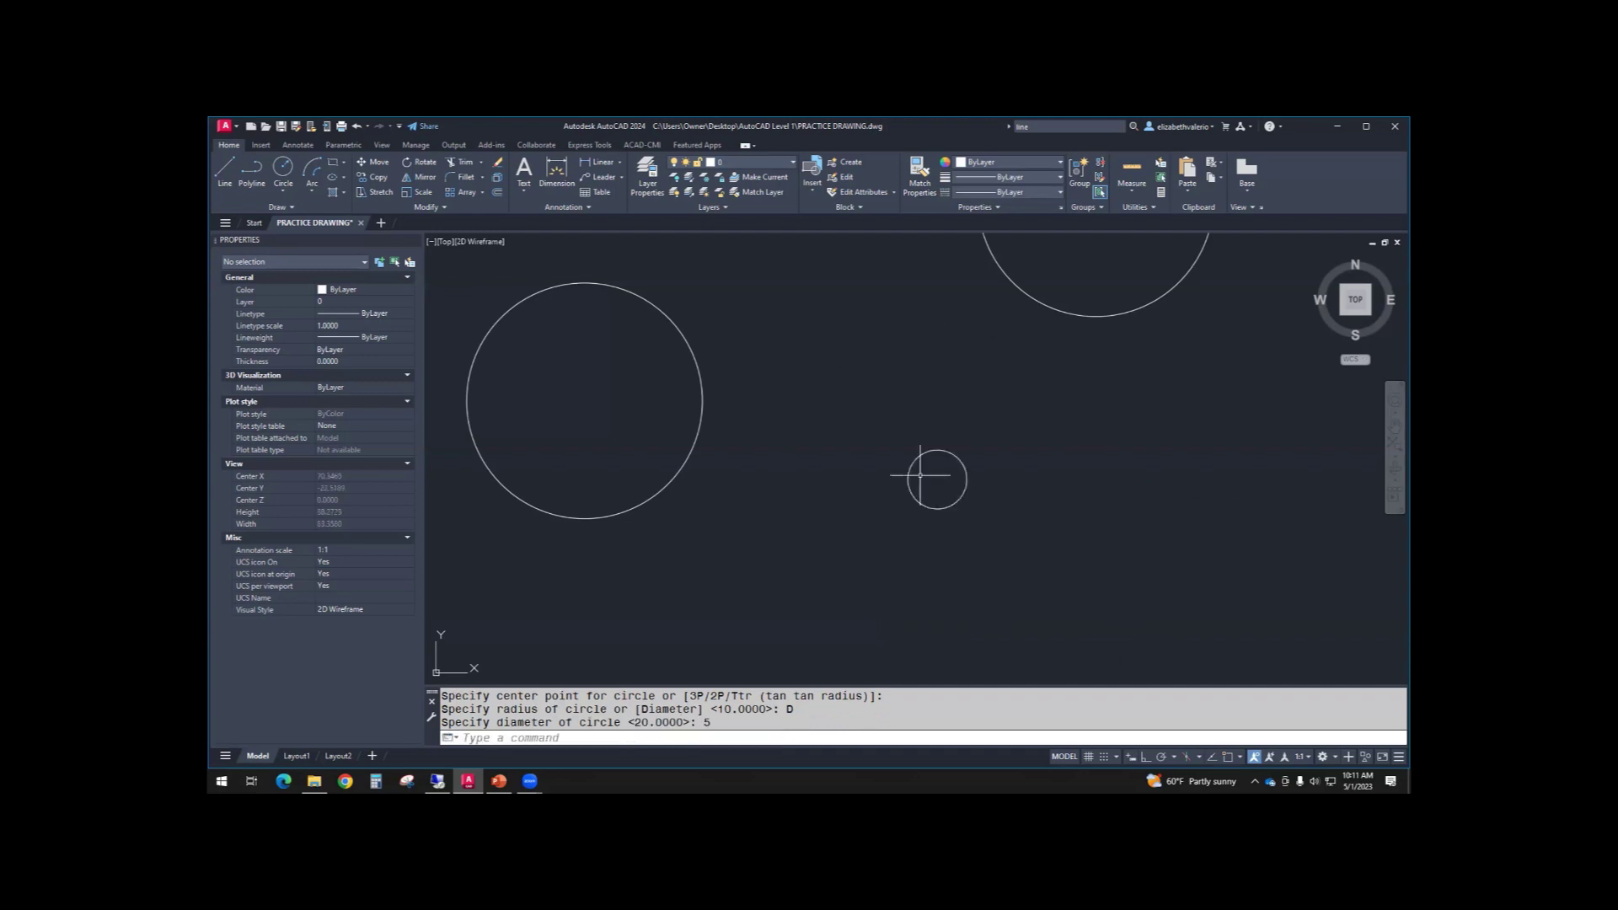
scroll(966, 636, down, 2)
middle_drag(967, 636, 926, 551)
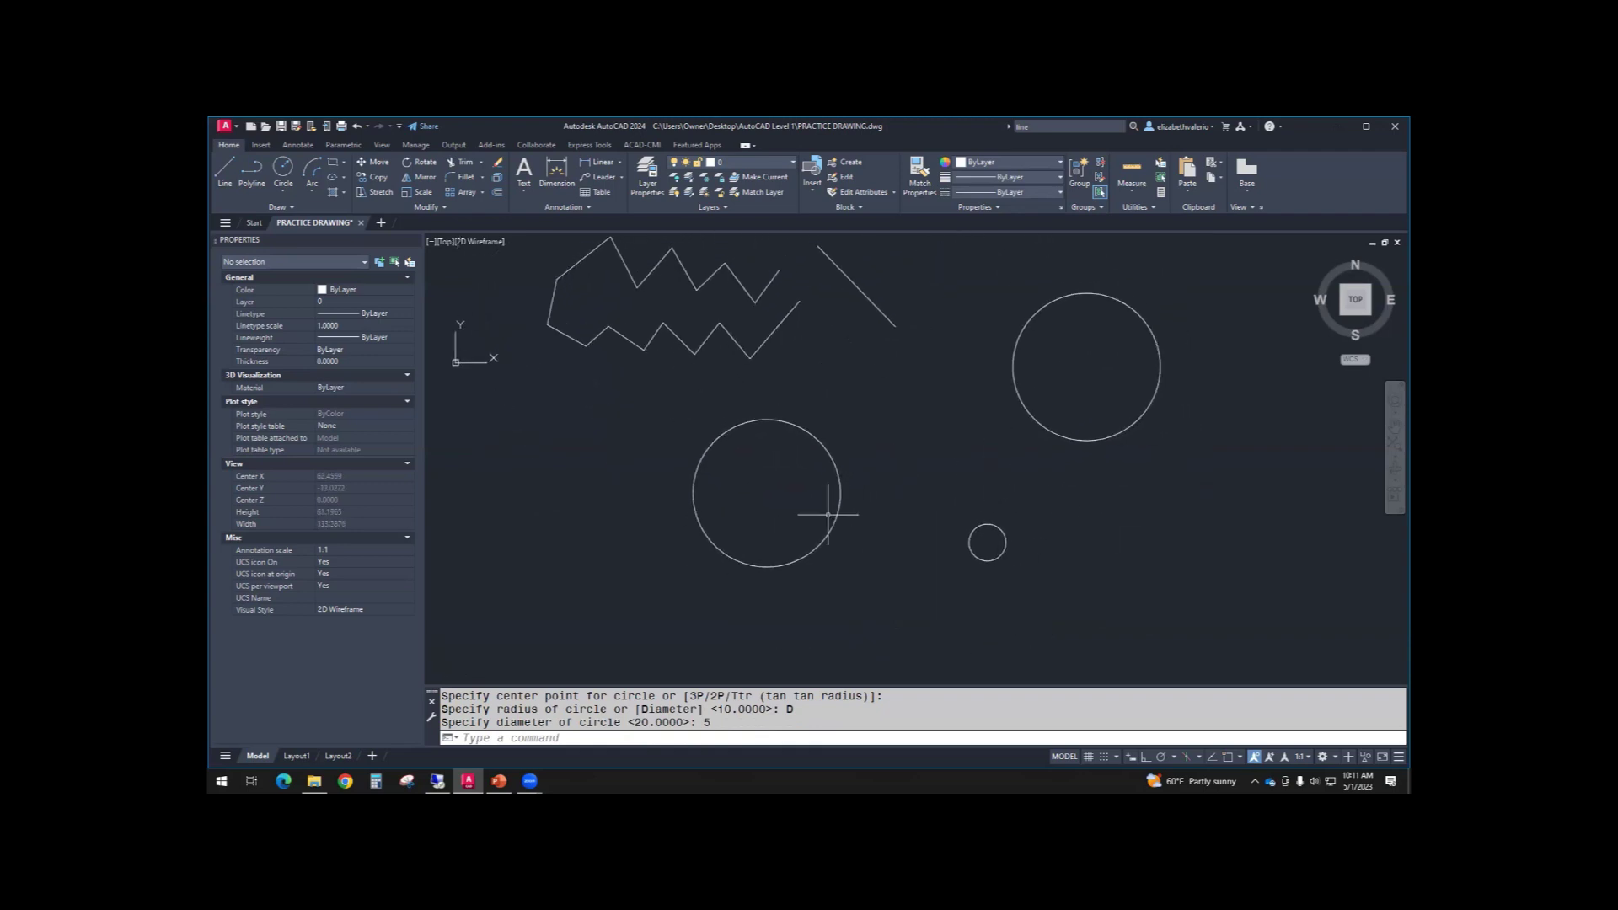
- Review the circle methods including Tan, Tan, Radius, then start a new circle with C
click(295, 192)
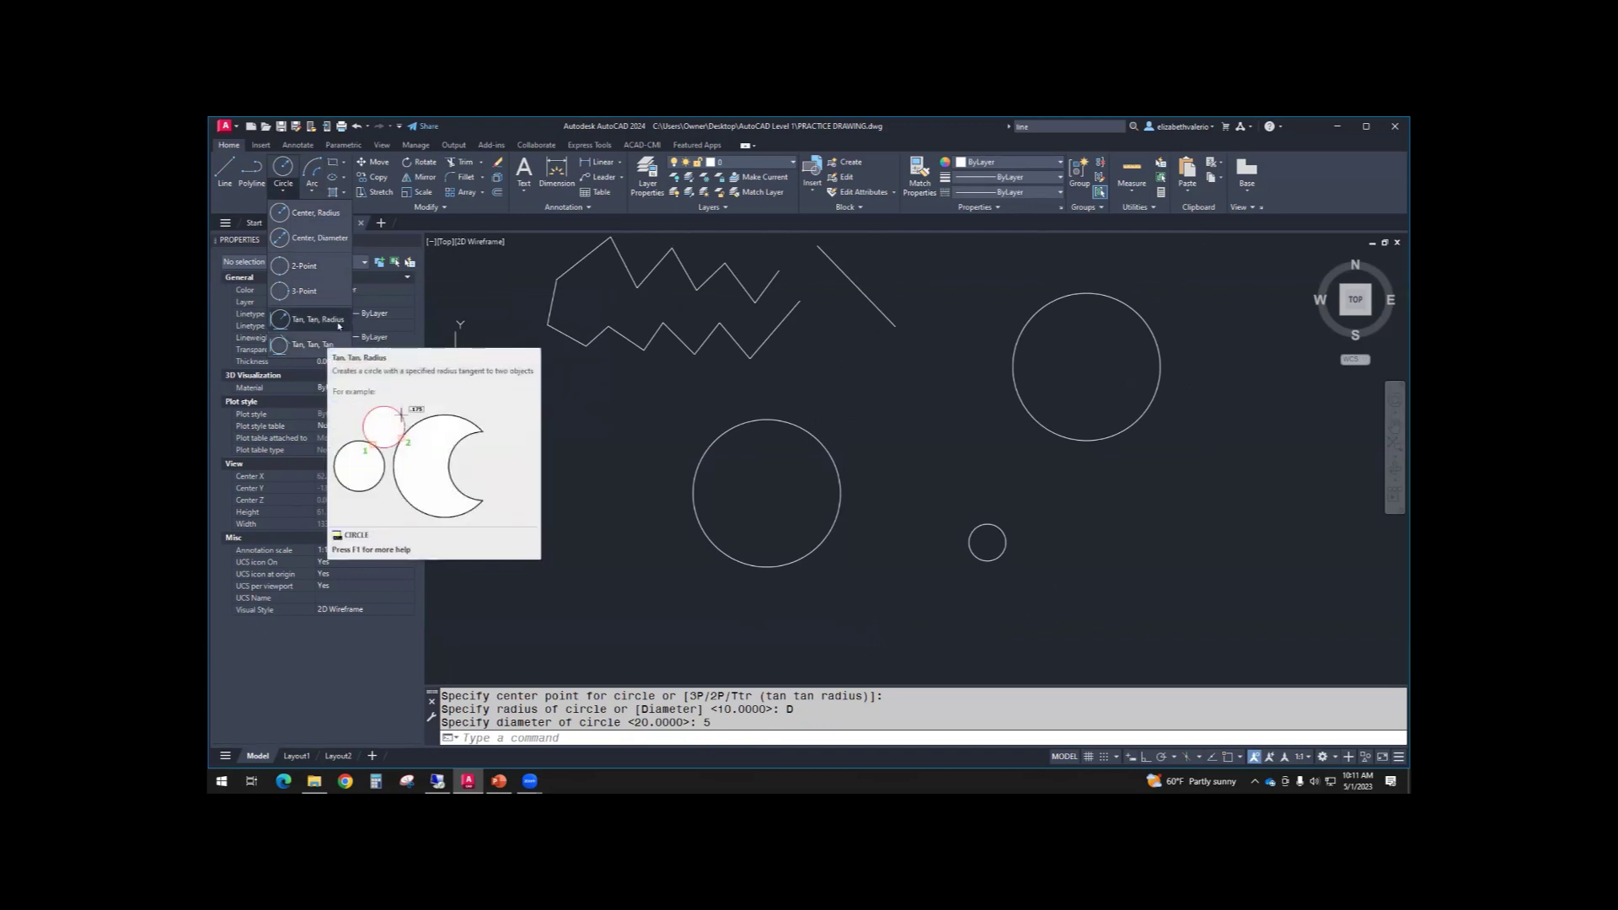
key(Escape)
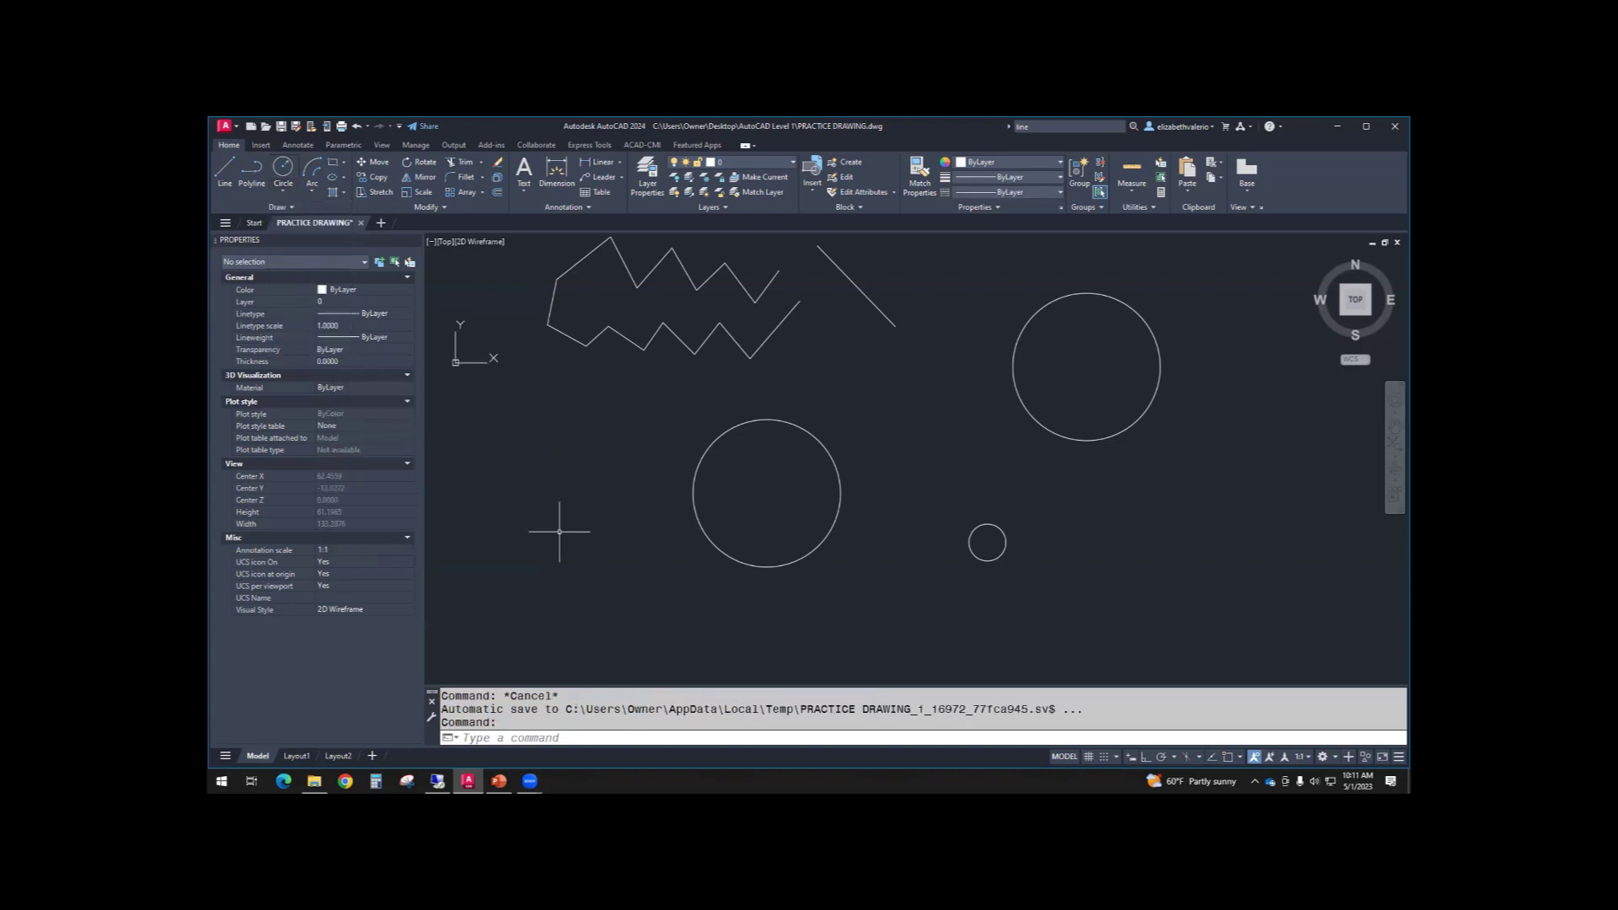
text(c)
key(Return)
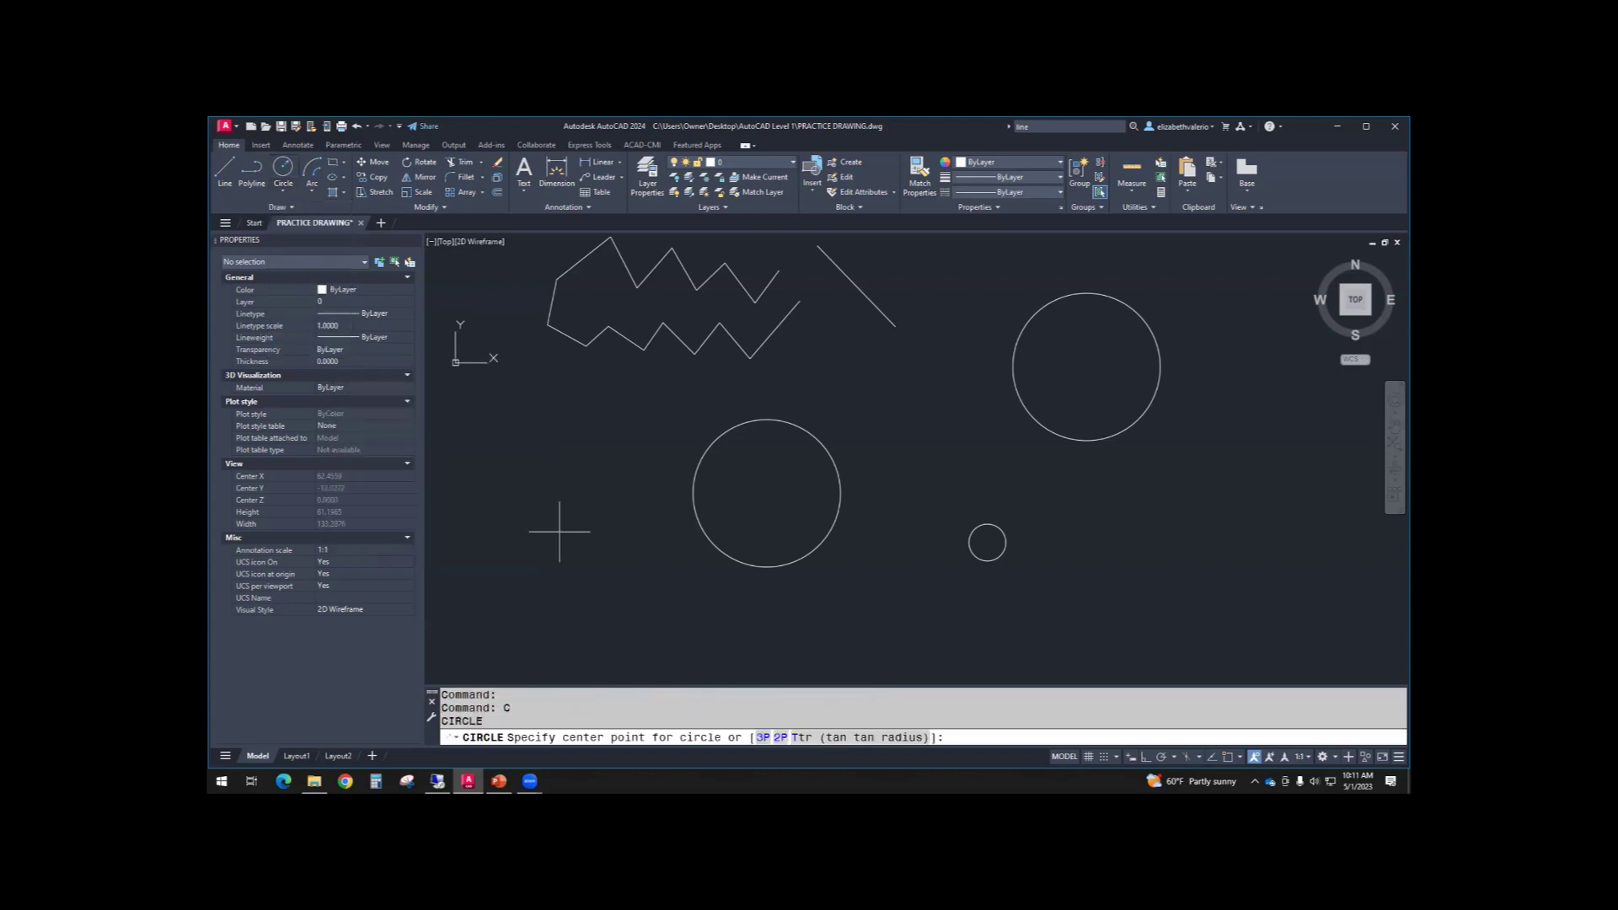
- Fit a Ttr circle of radius 0.5 tangent to two adjoining segments in a zigzag valley
click(858, 738)
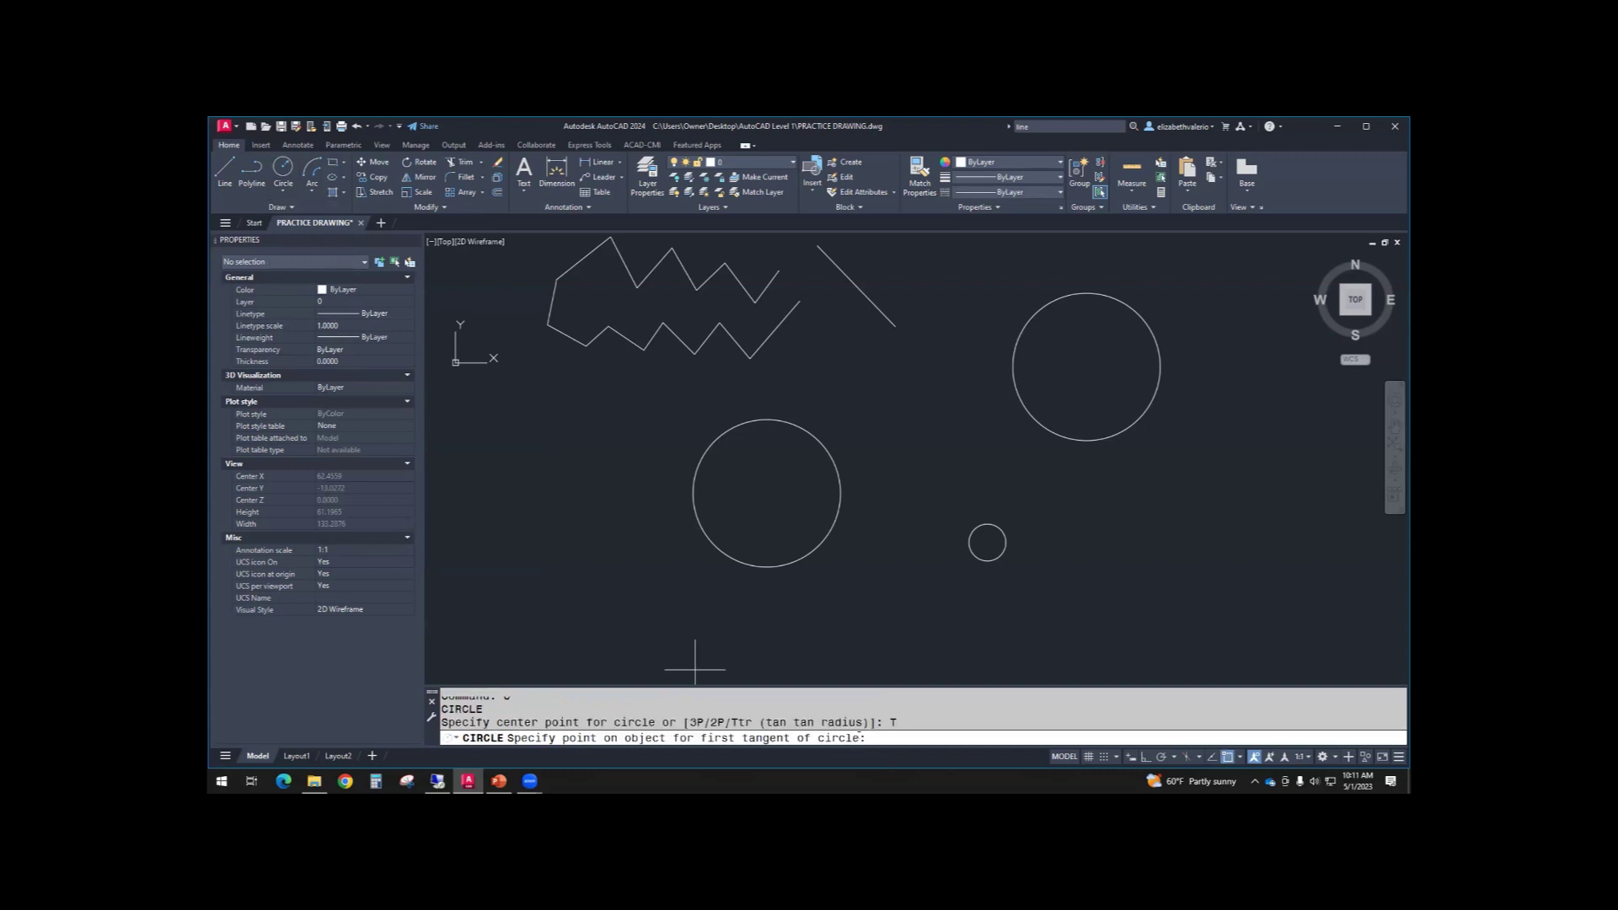
middle_drag(740, 278, 787, 404)
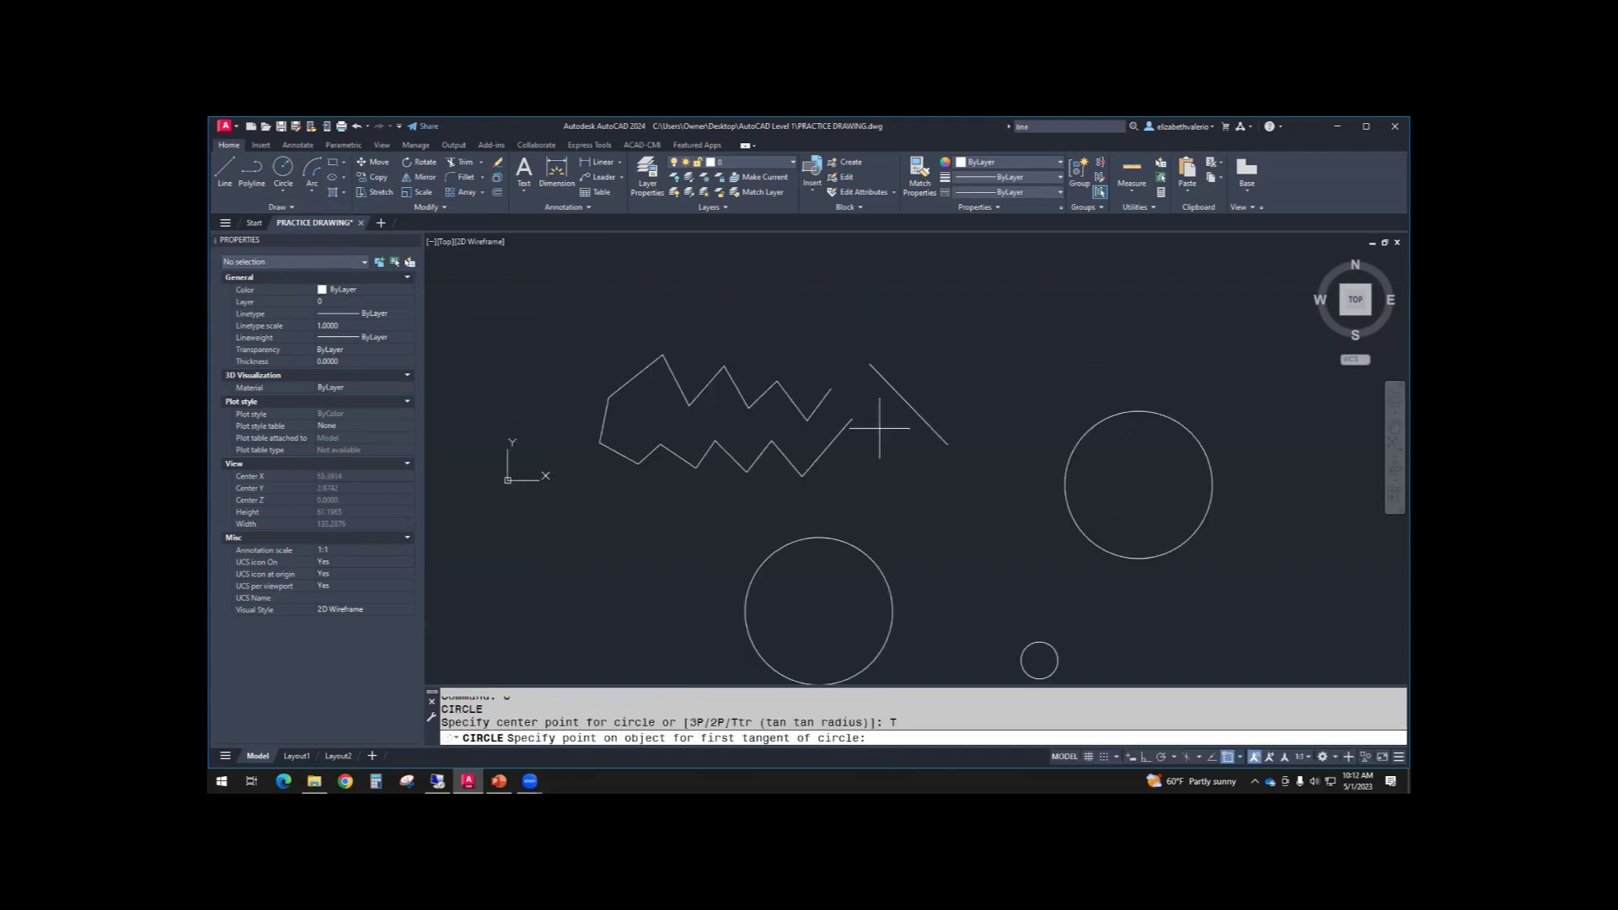
scroll(801, 459, up, 8)
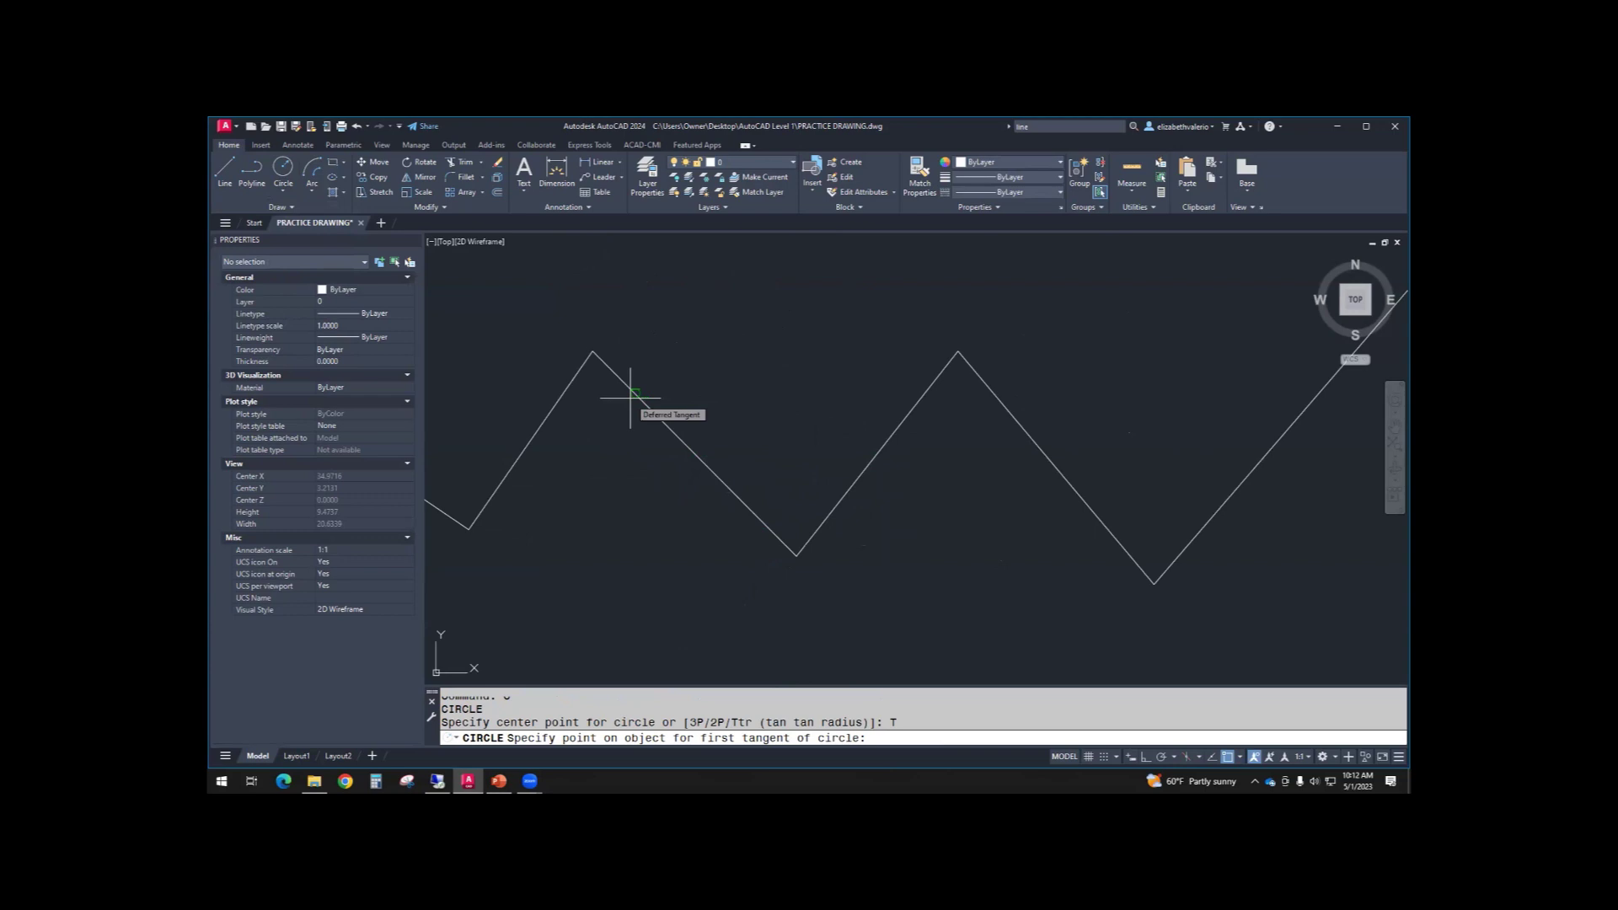
click(697, 466)
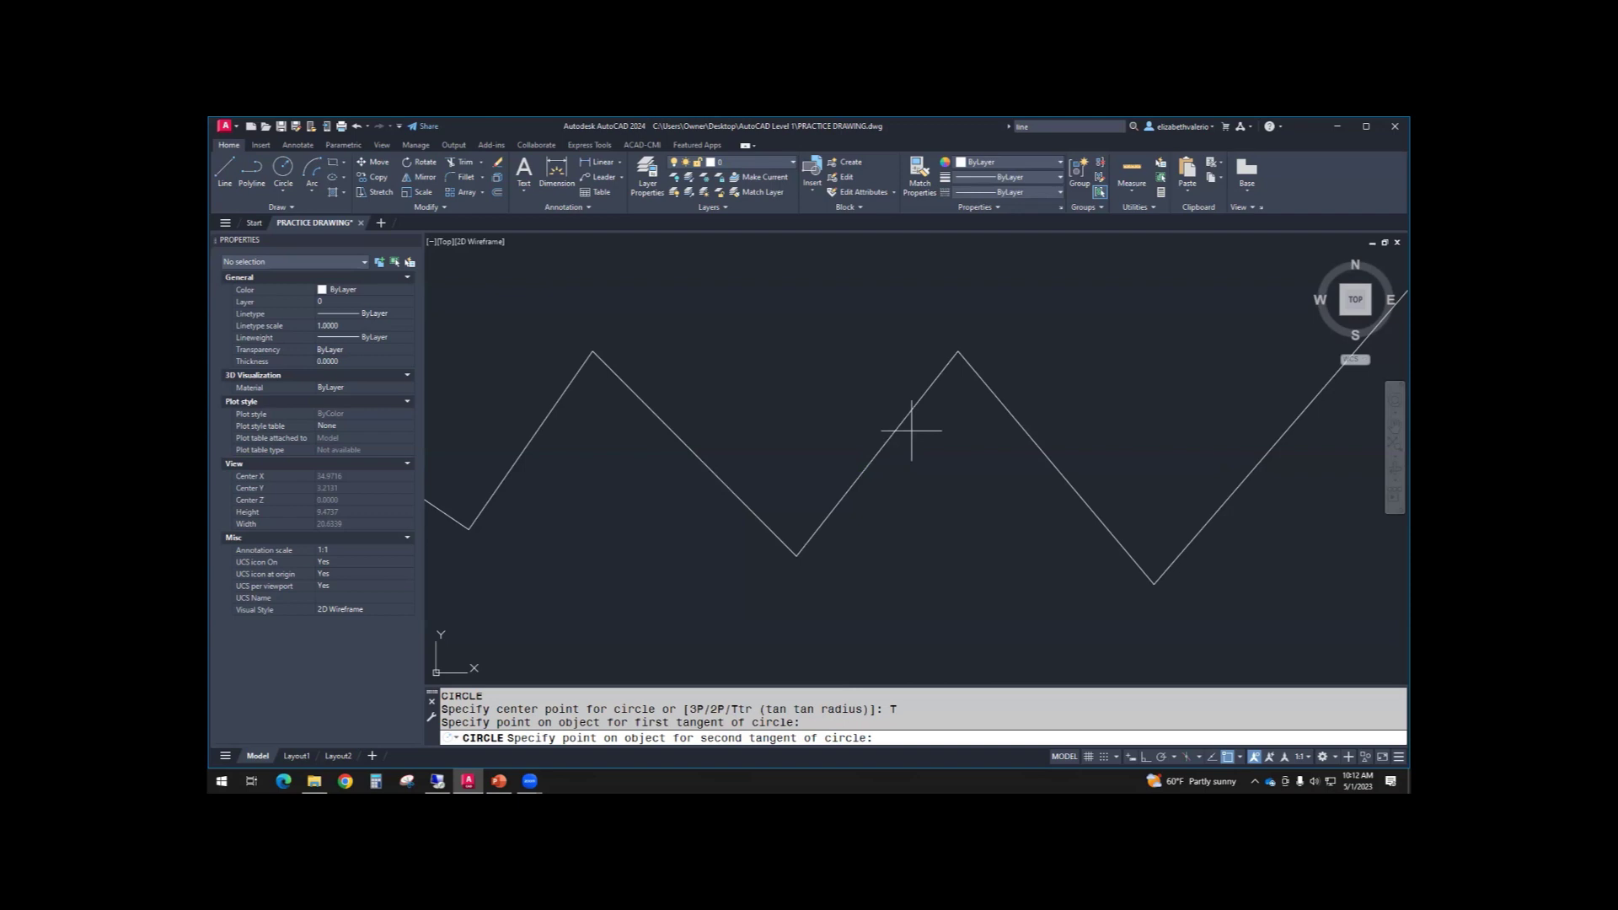
click(877, 455)
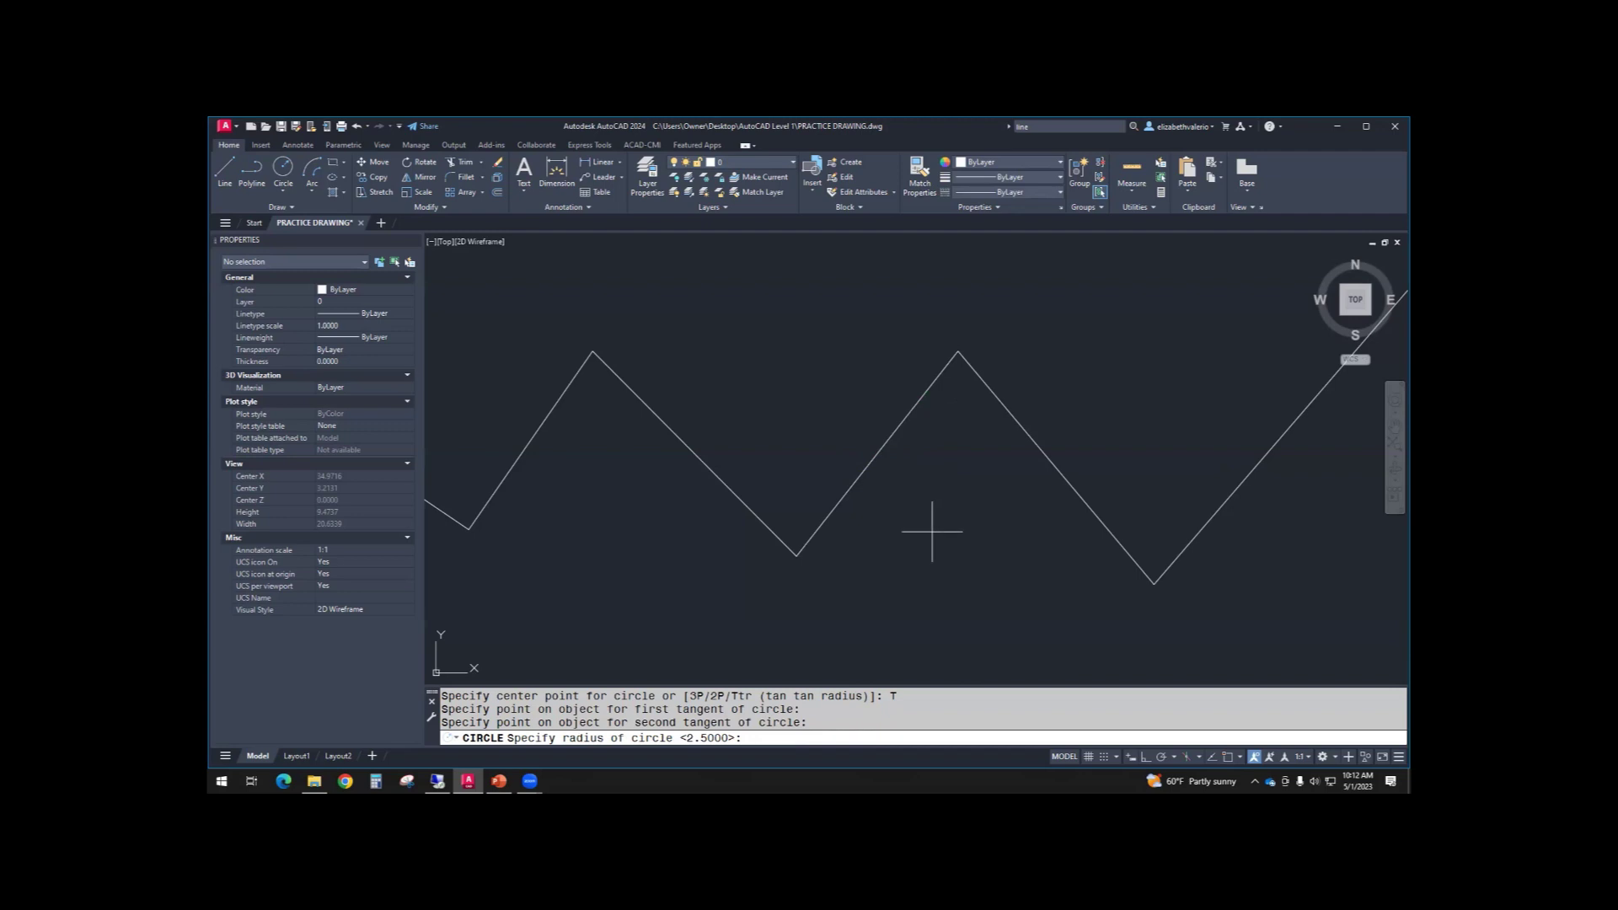
text(.5)
key(Return)
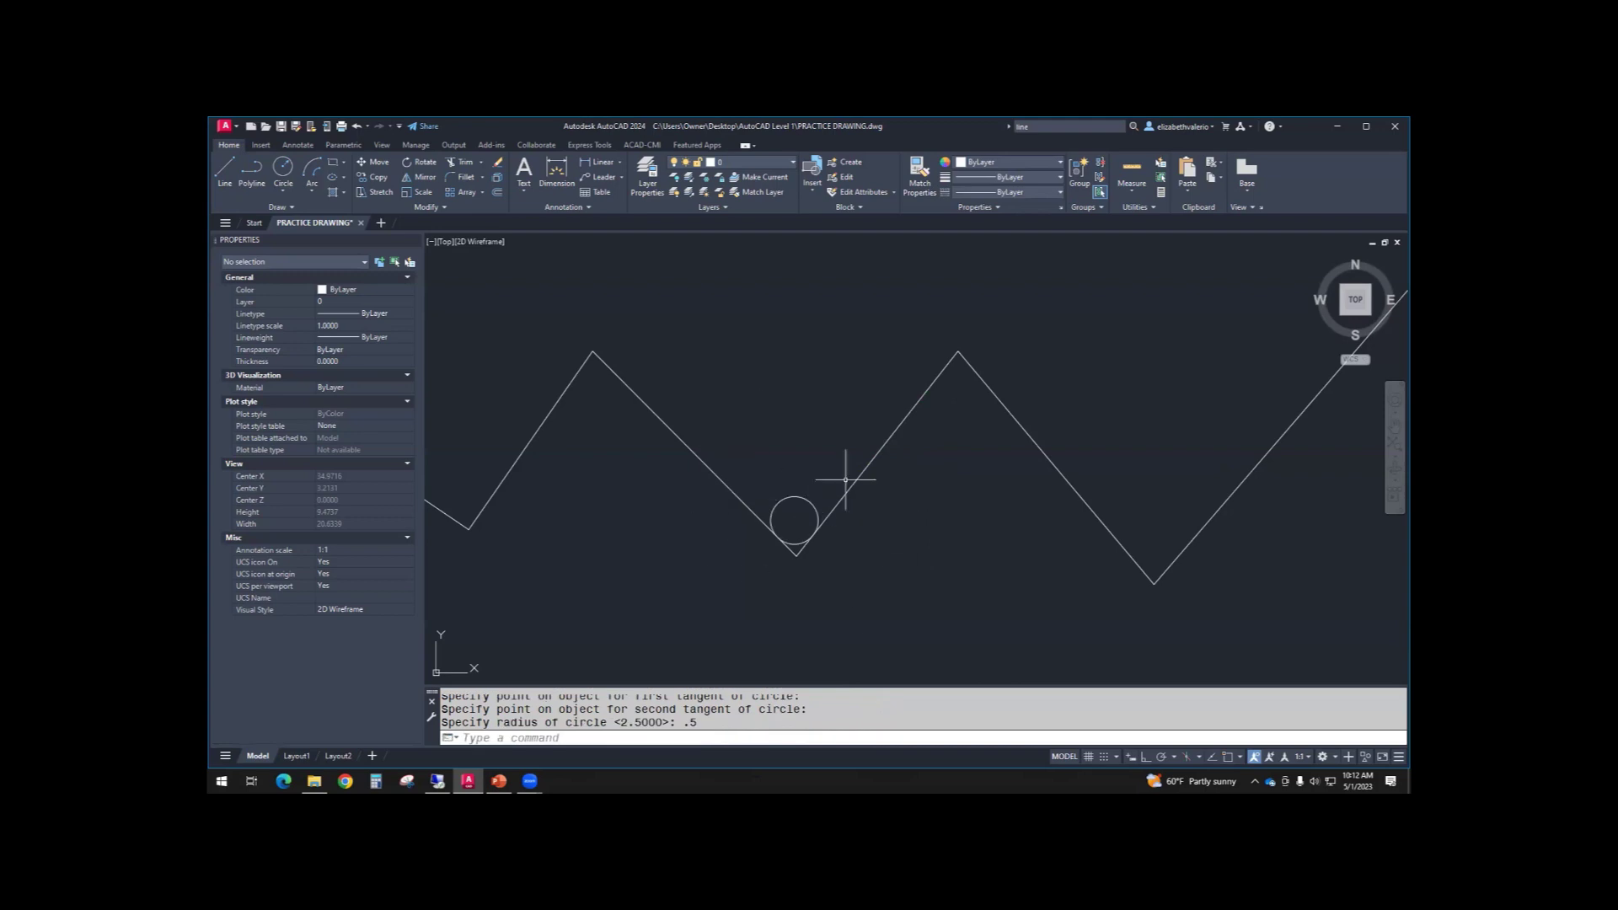
scroll(784, 531, up, 5)
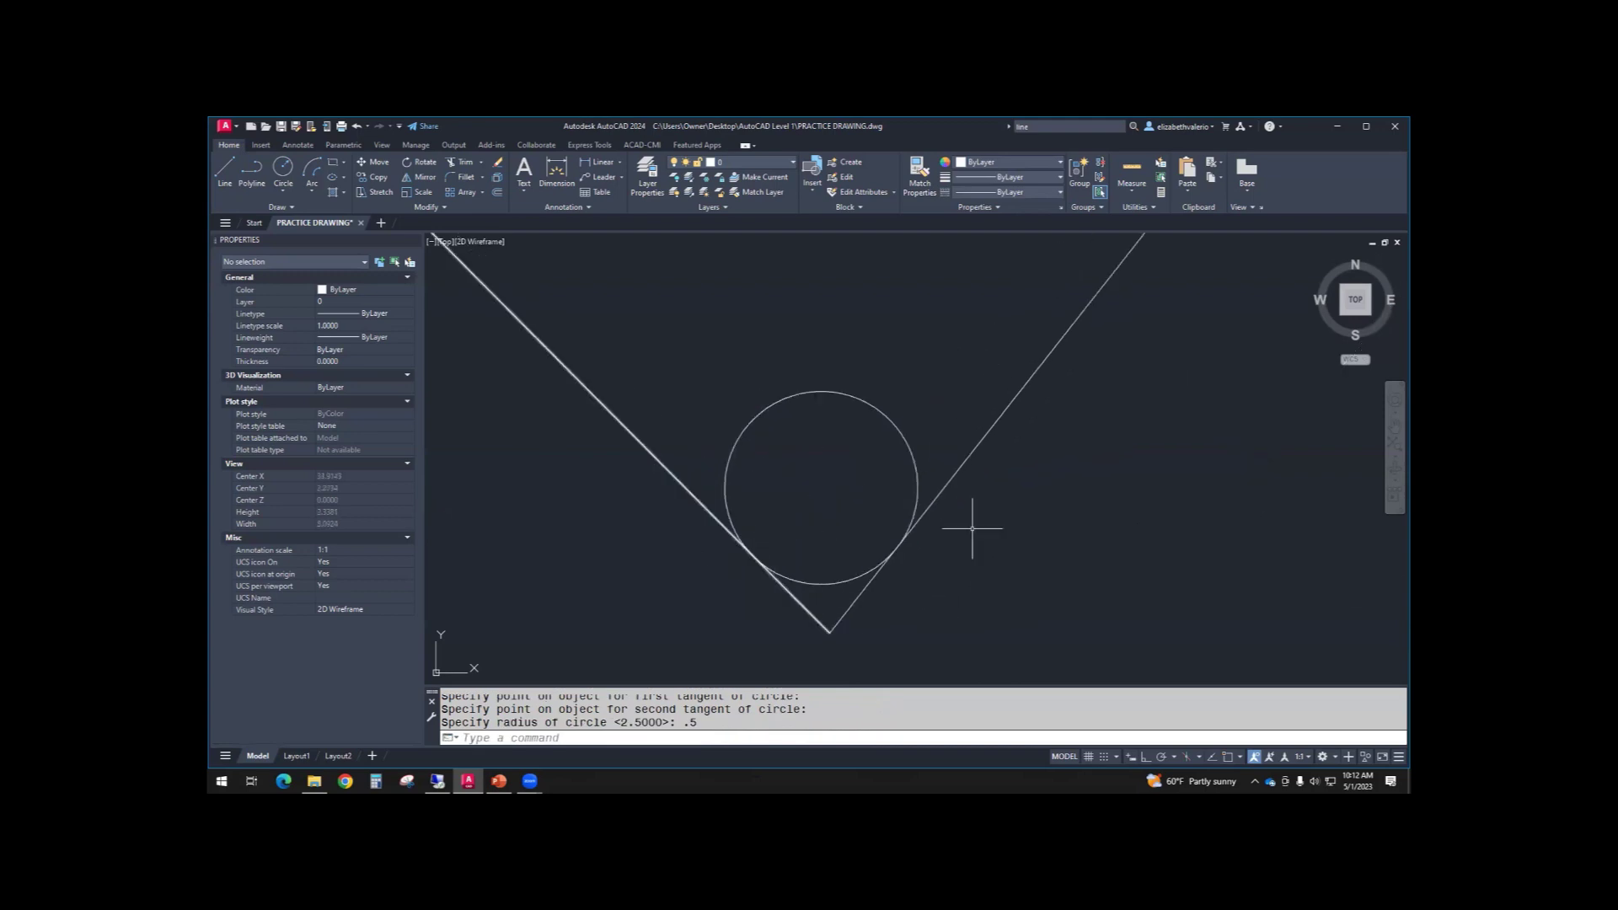
scroll(946, 588, down, 5)
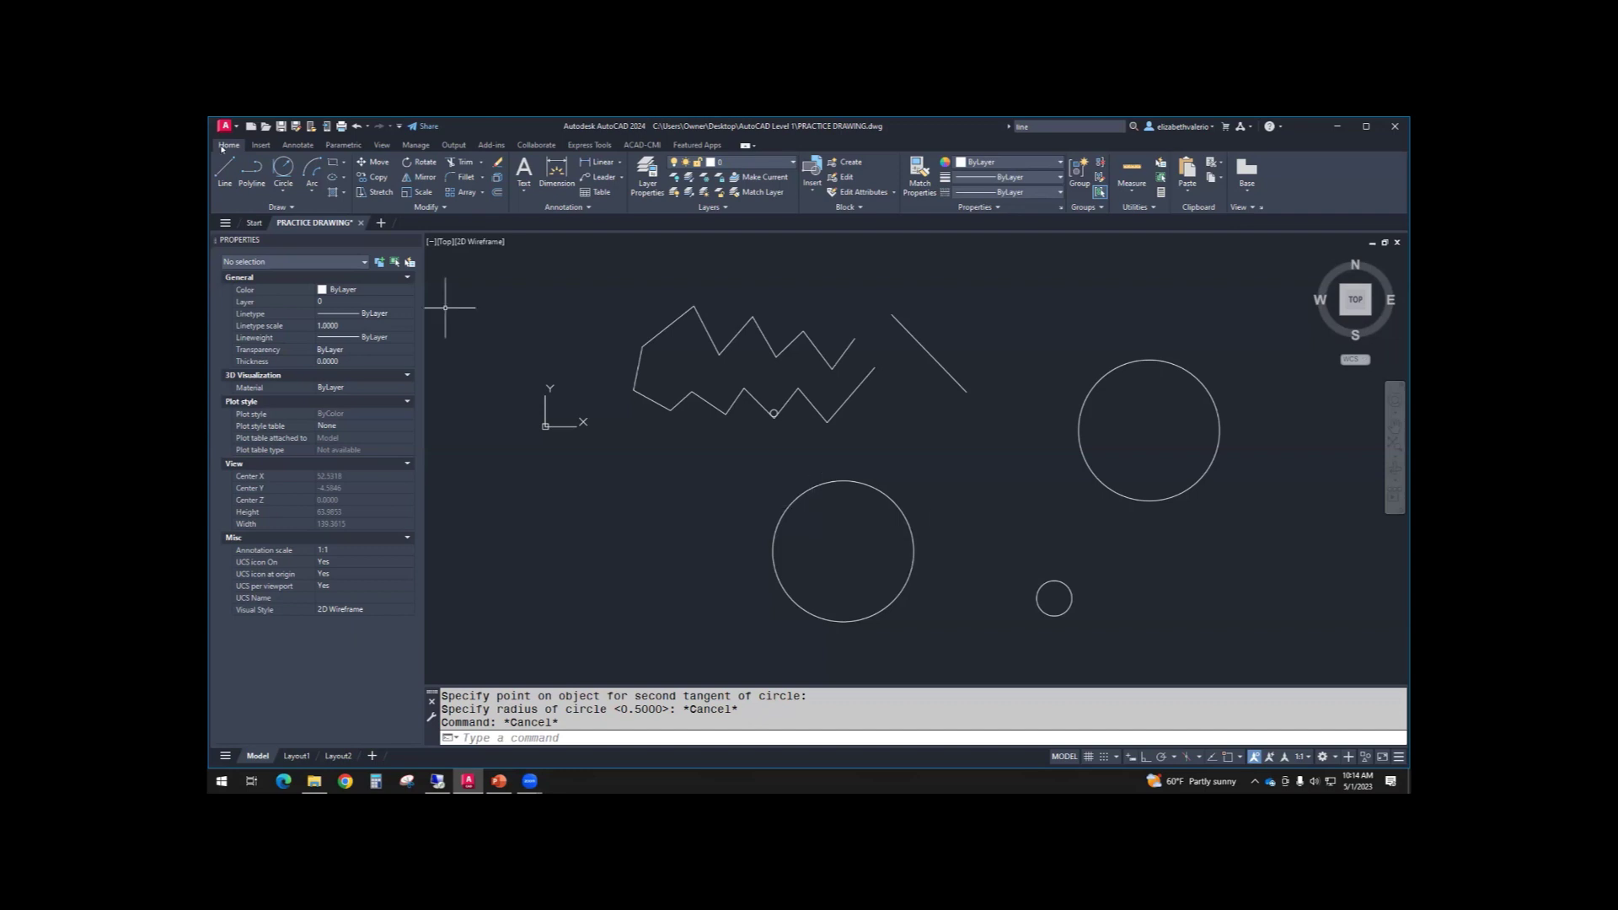
- Draw a 3-Point arc through start, middle and end points left of the lower circle
click(312, 193)
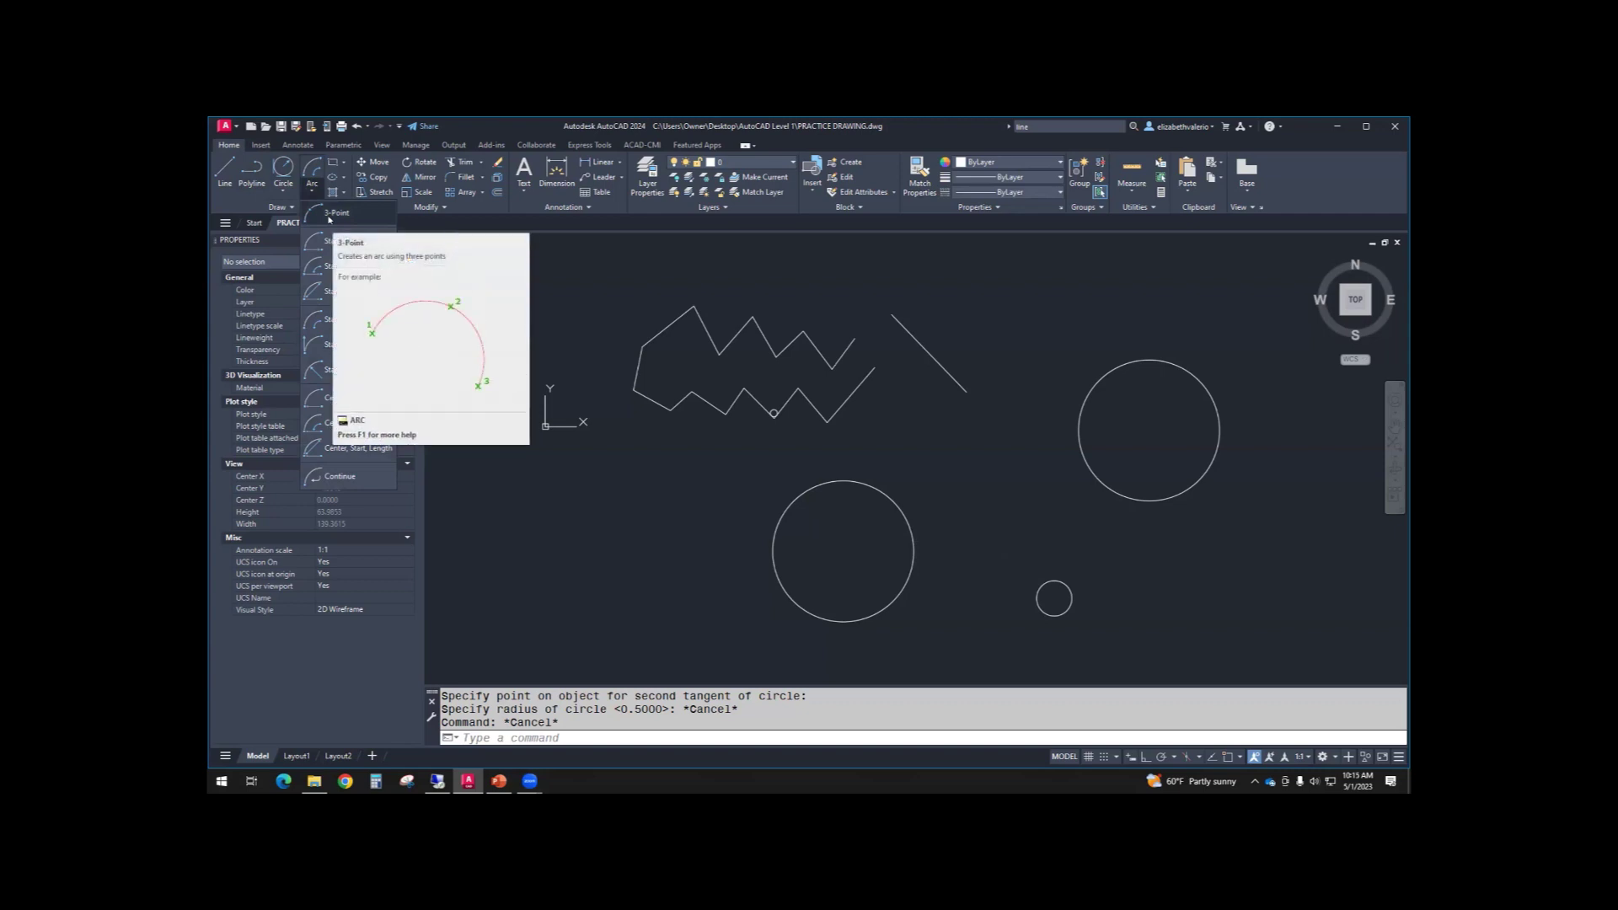
click(328, 216)
middle_drag(590, 604, 760, 544)
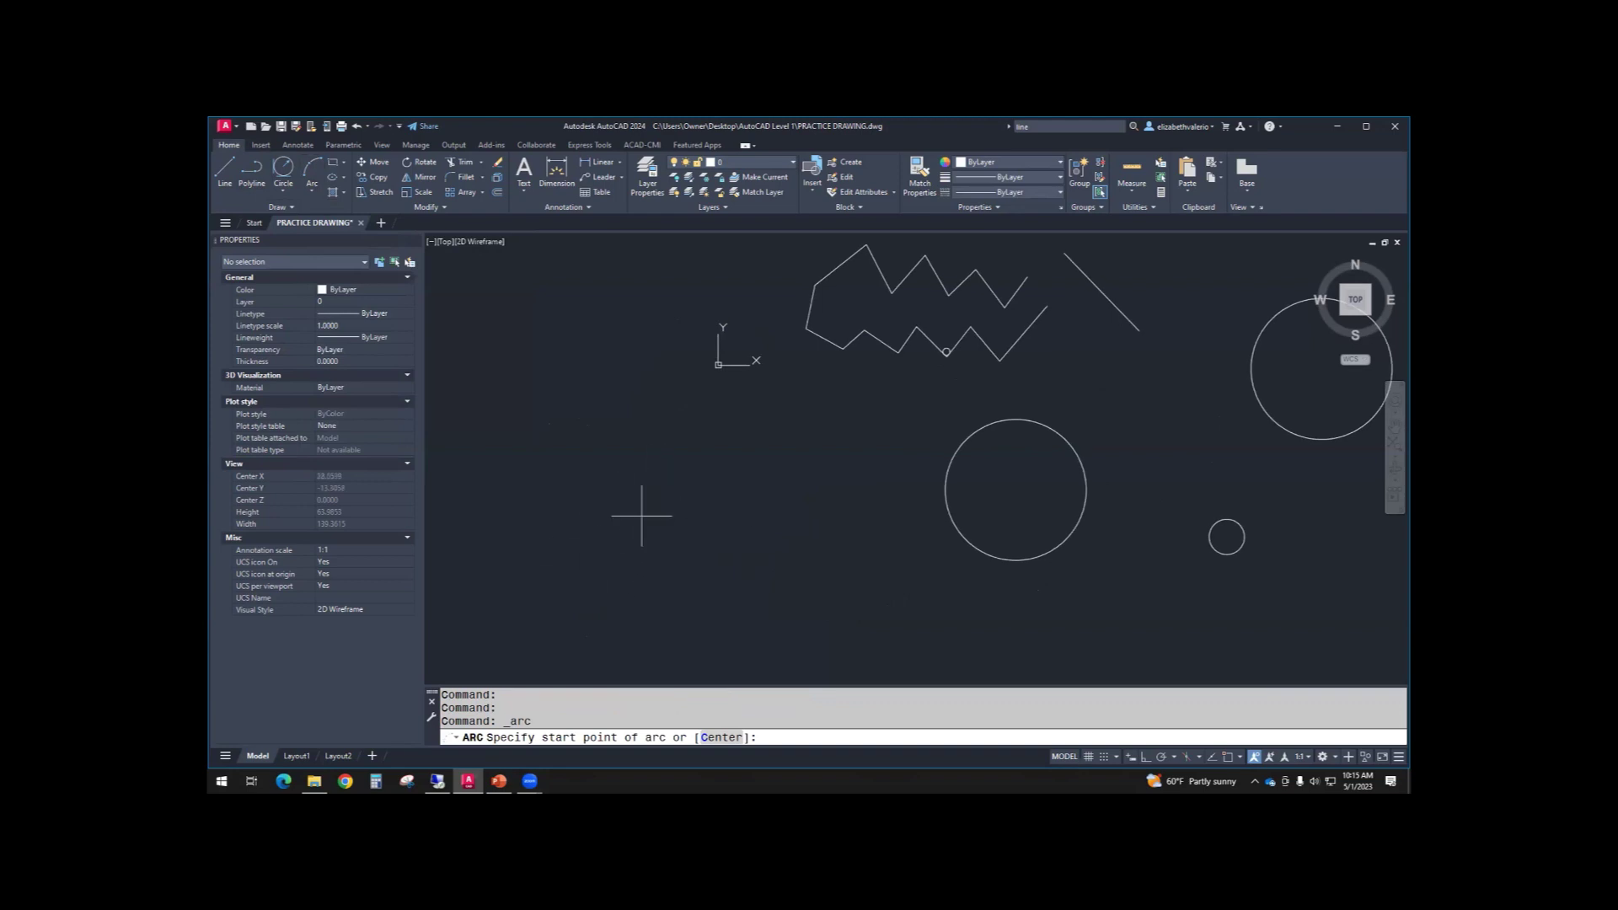
click(588, 507)
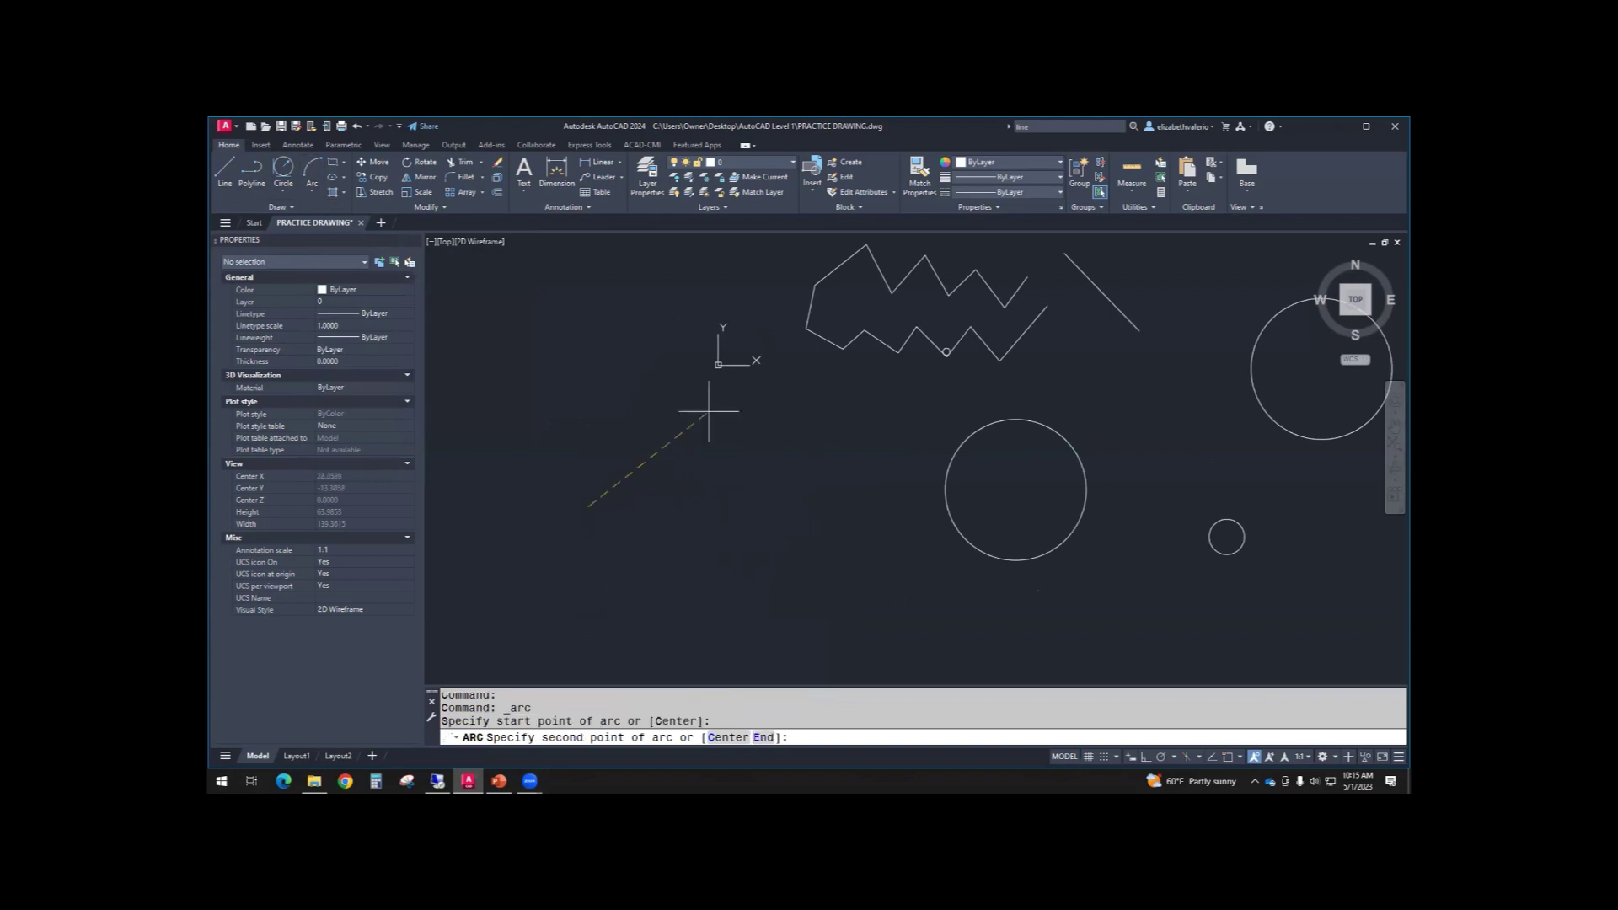
click(694, 452)
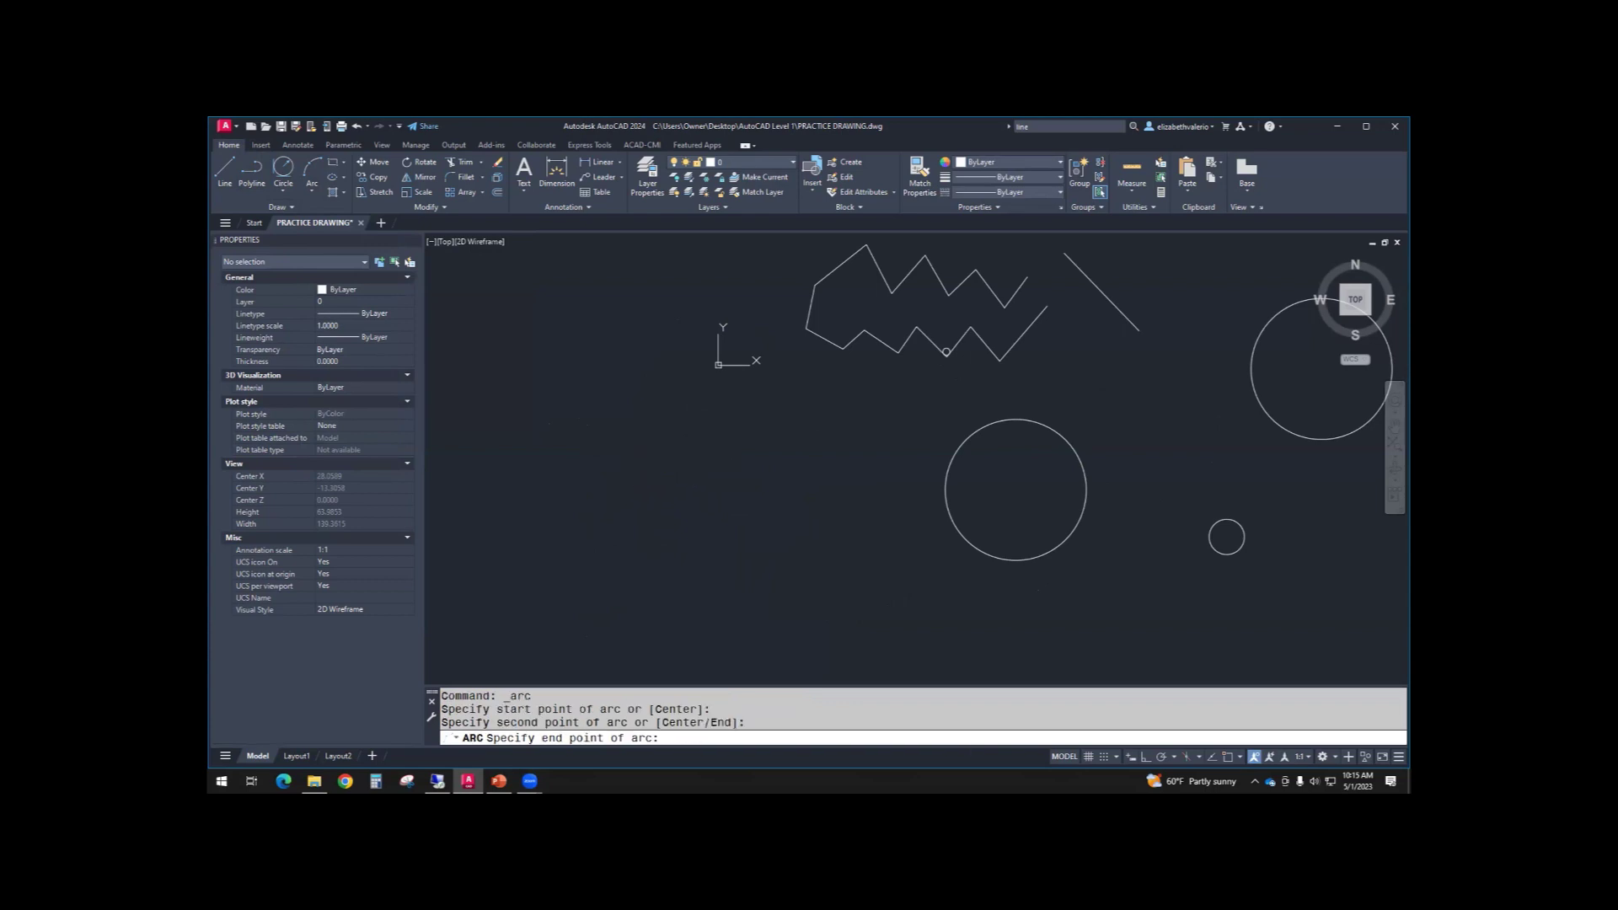
click(810, 522)
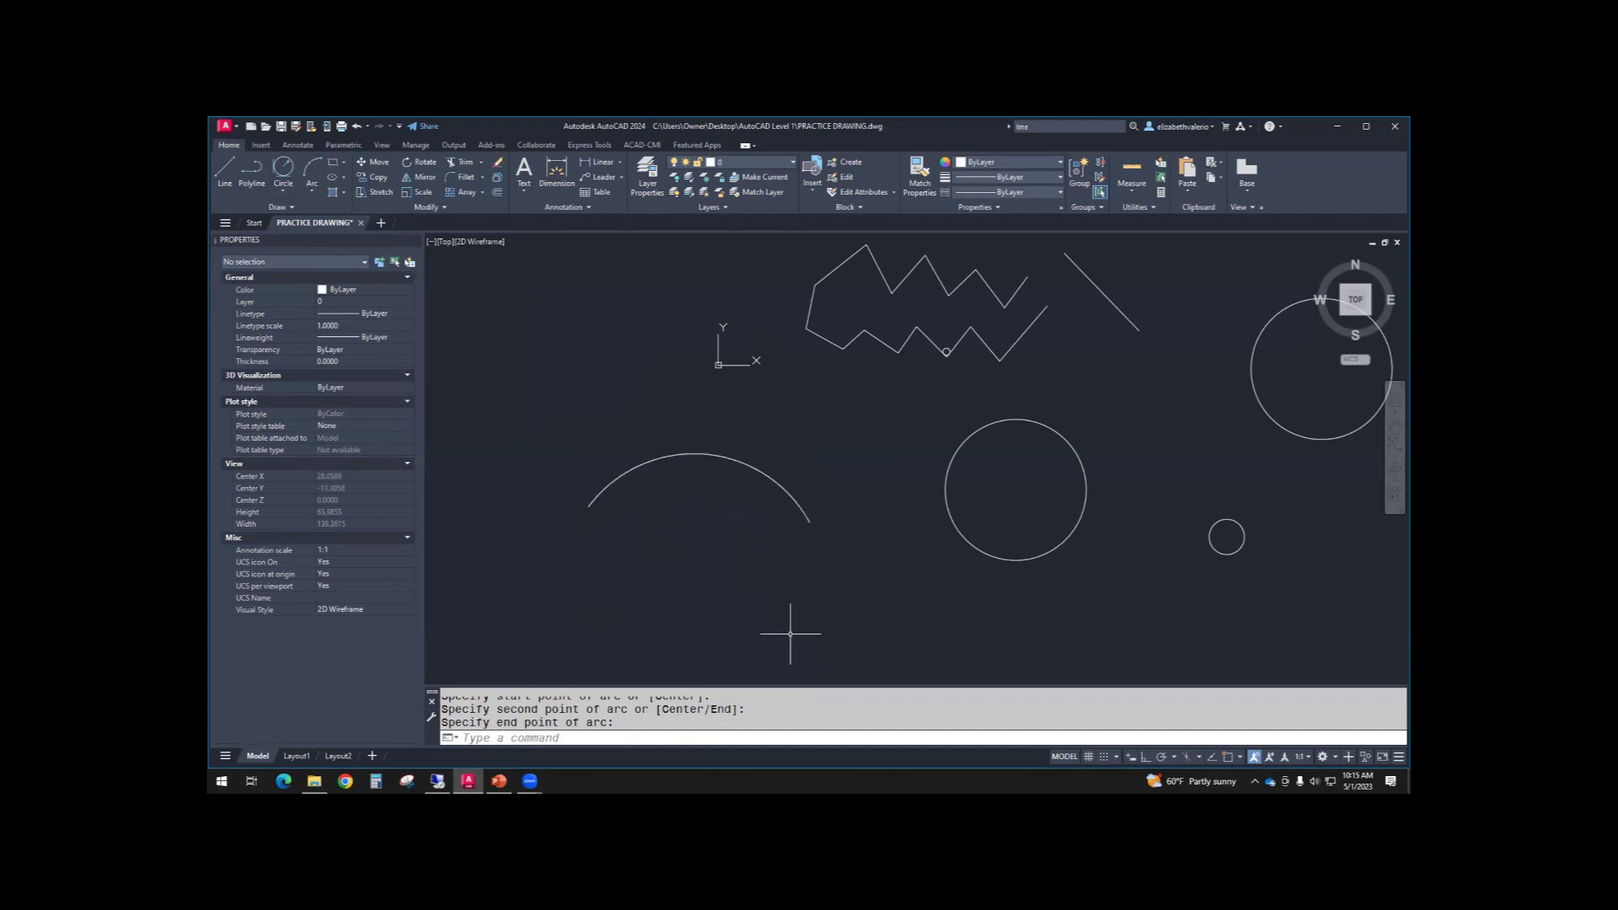
- Move the three-point arc up and right by its centre grip to about 4.2242, -21.8705
click(668, 456)
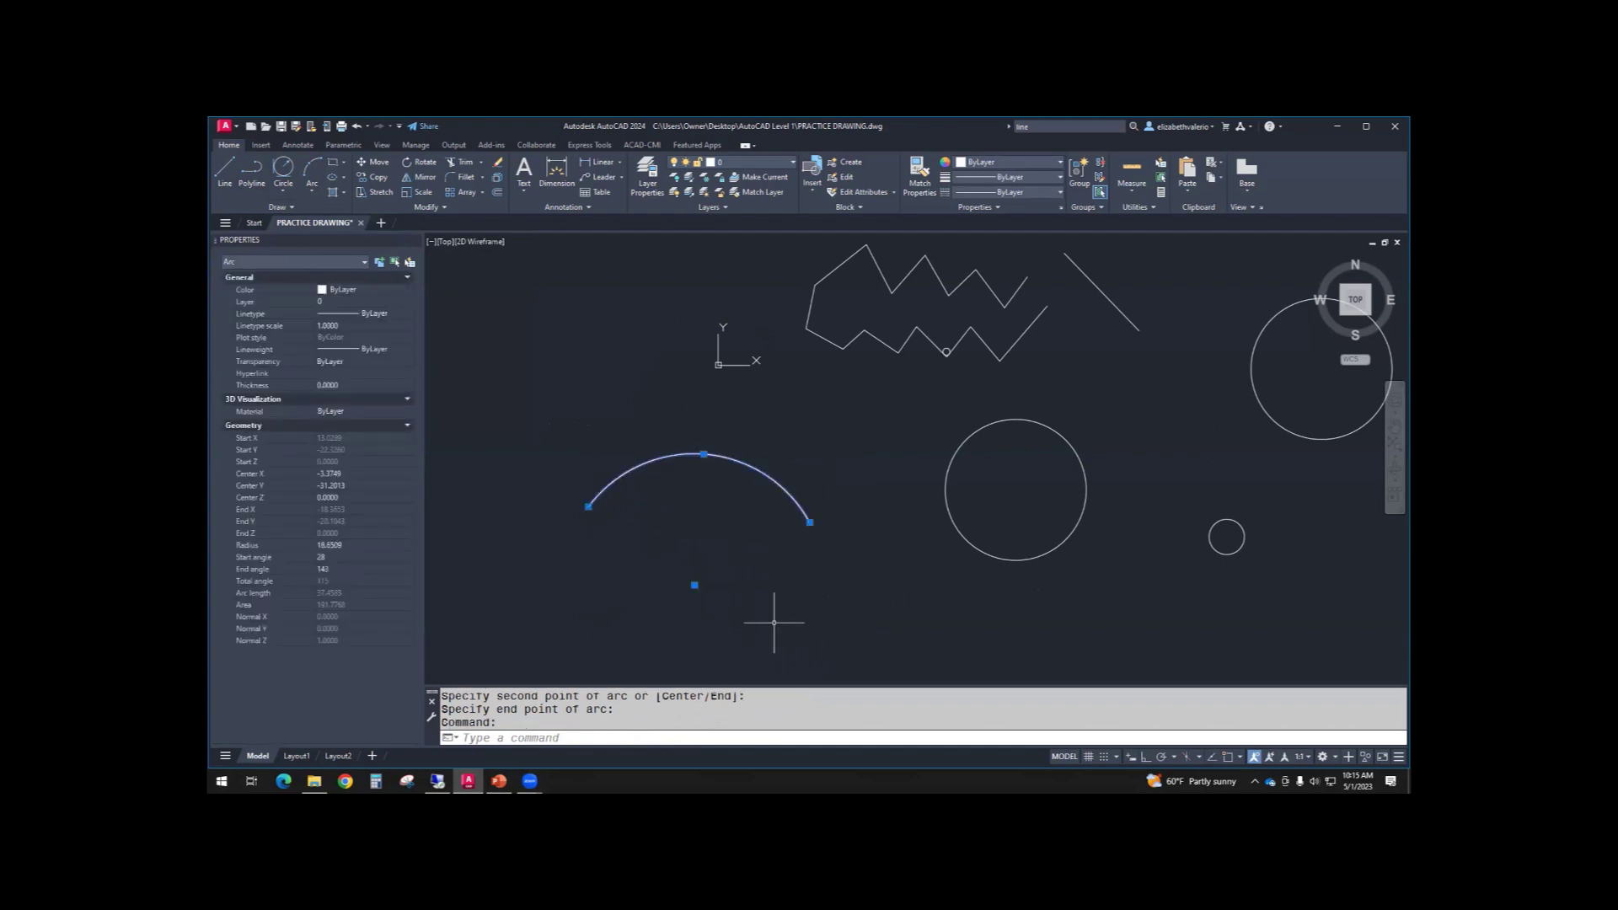
click(694, 583)
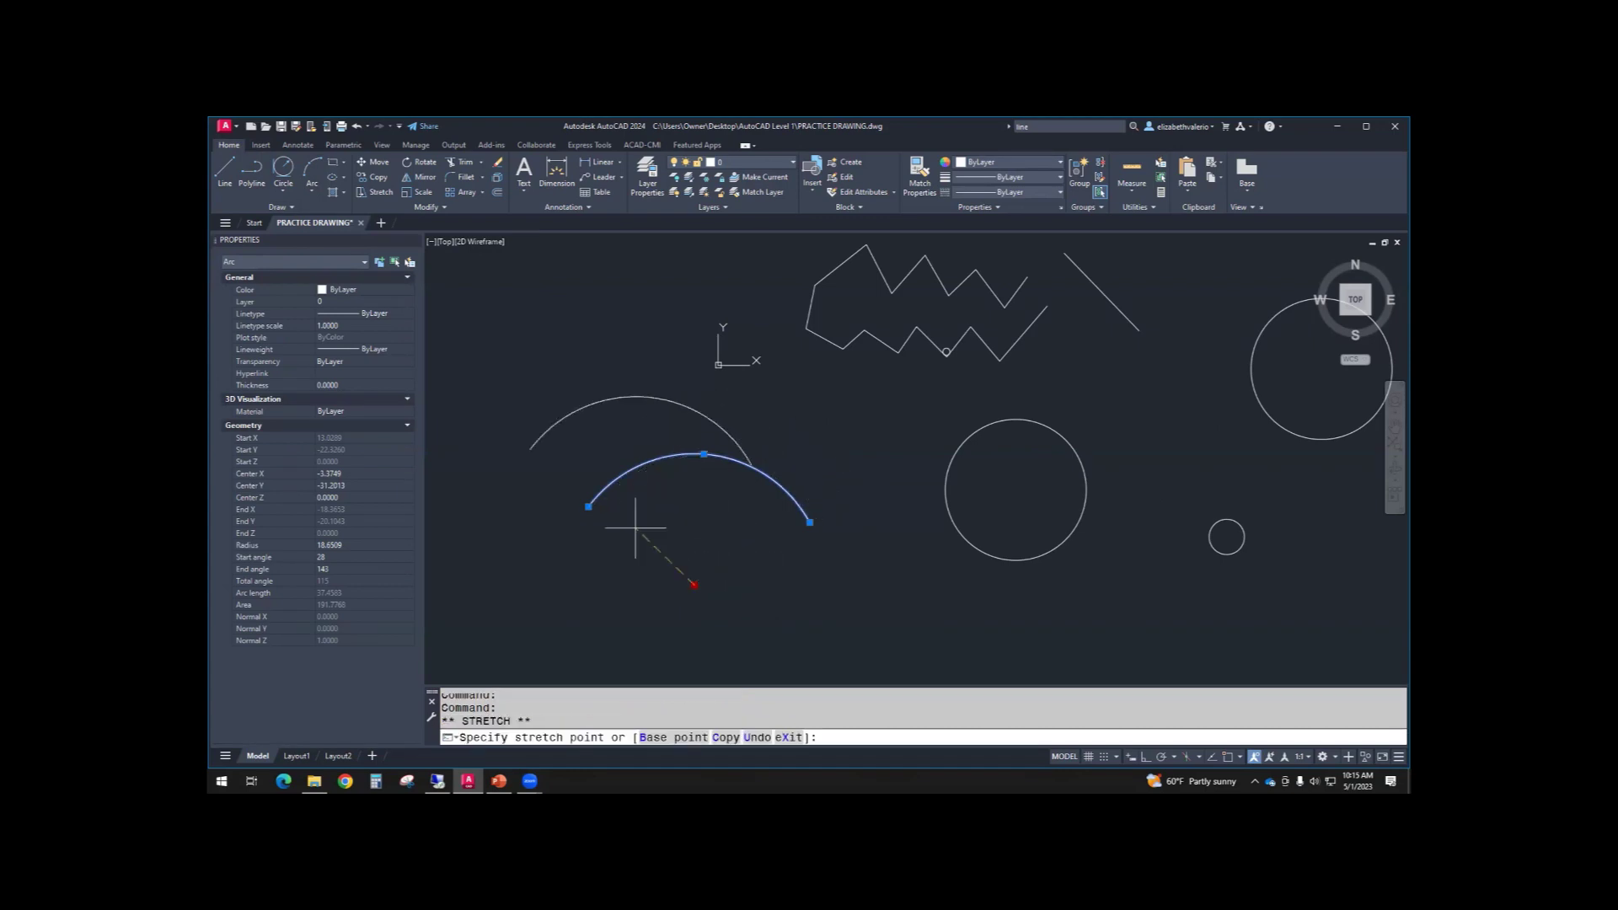
click(748, 519)
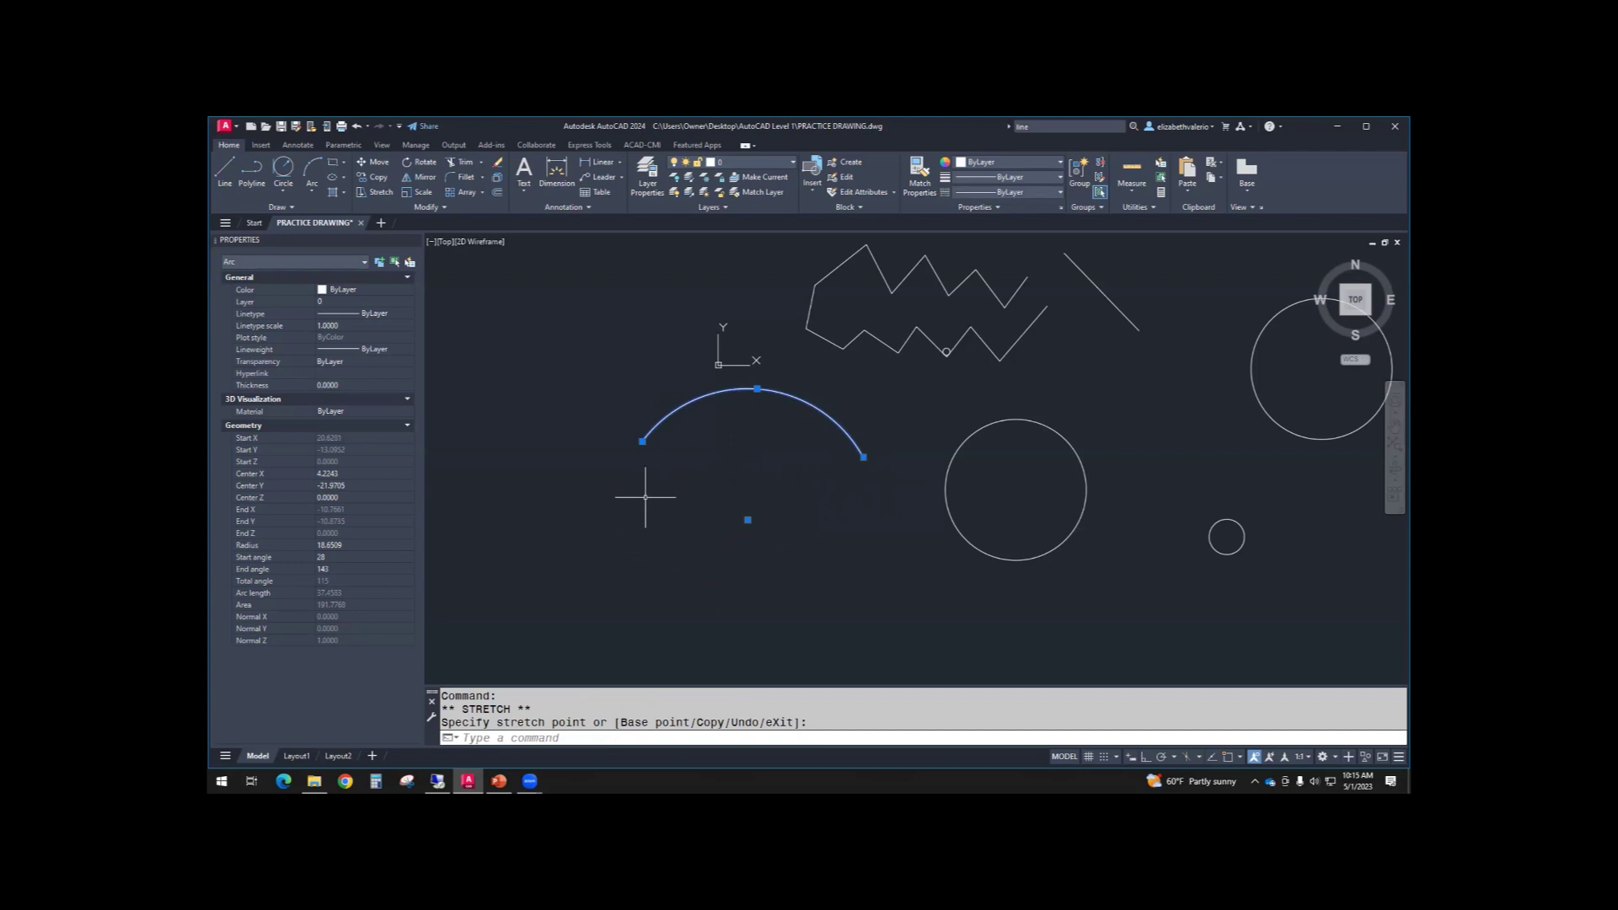
mouse_move(642, 440)
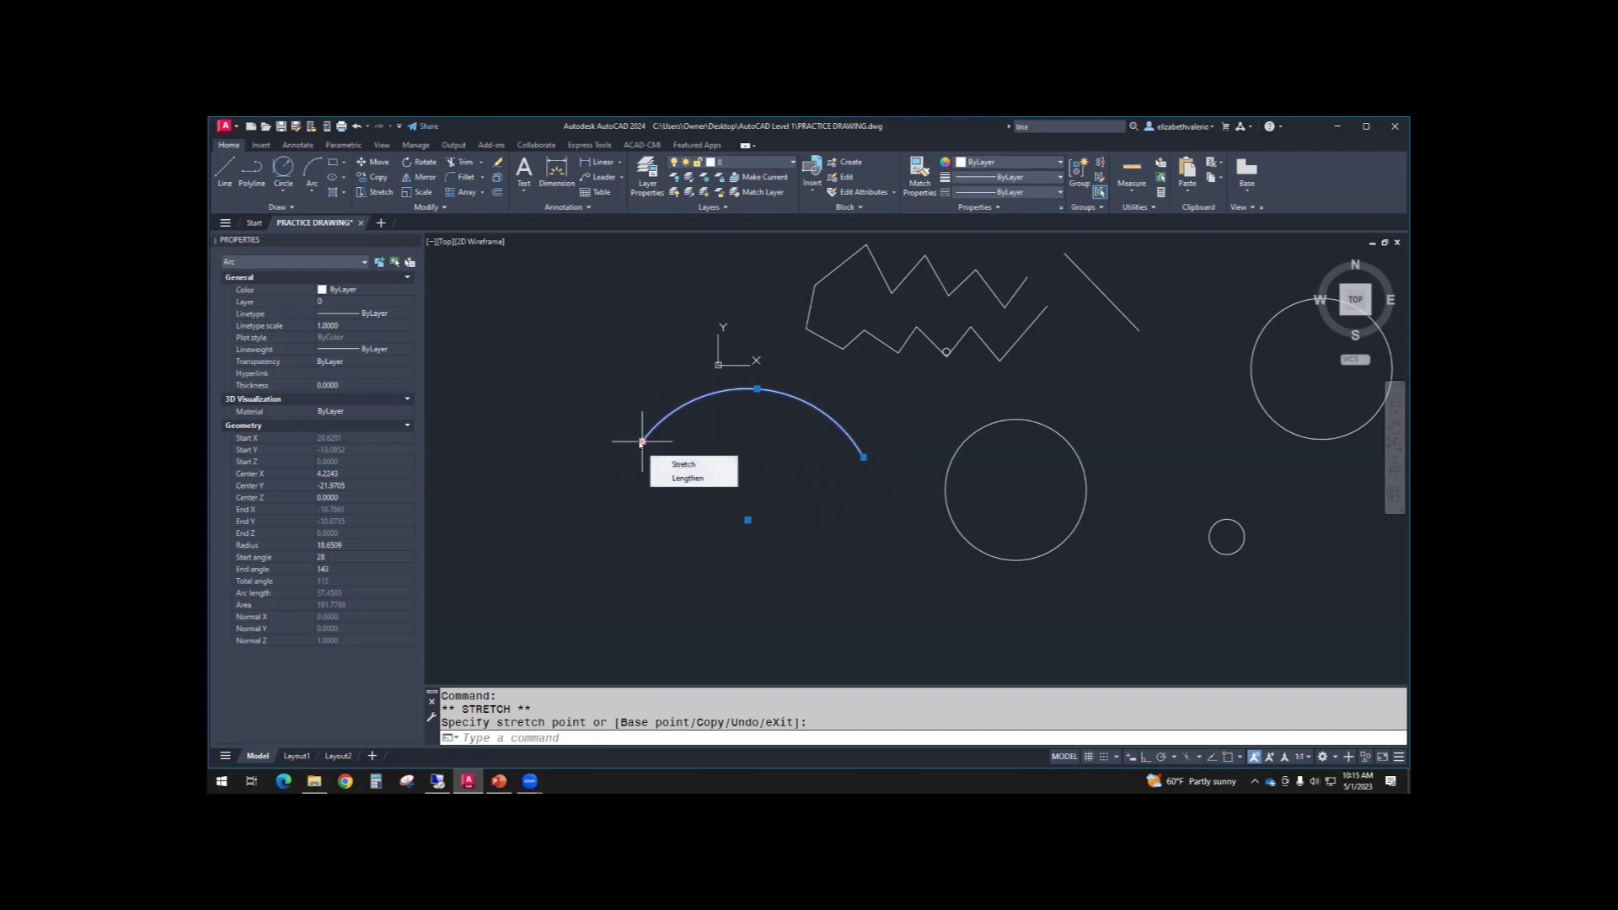
- Stretch the arc's left end grip farther outward
click(683, 465)
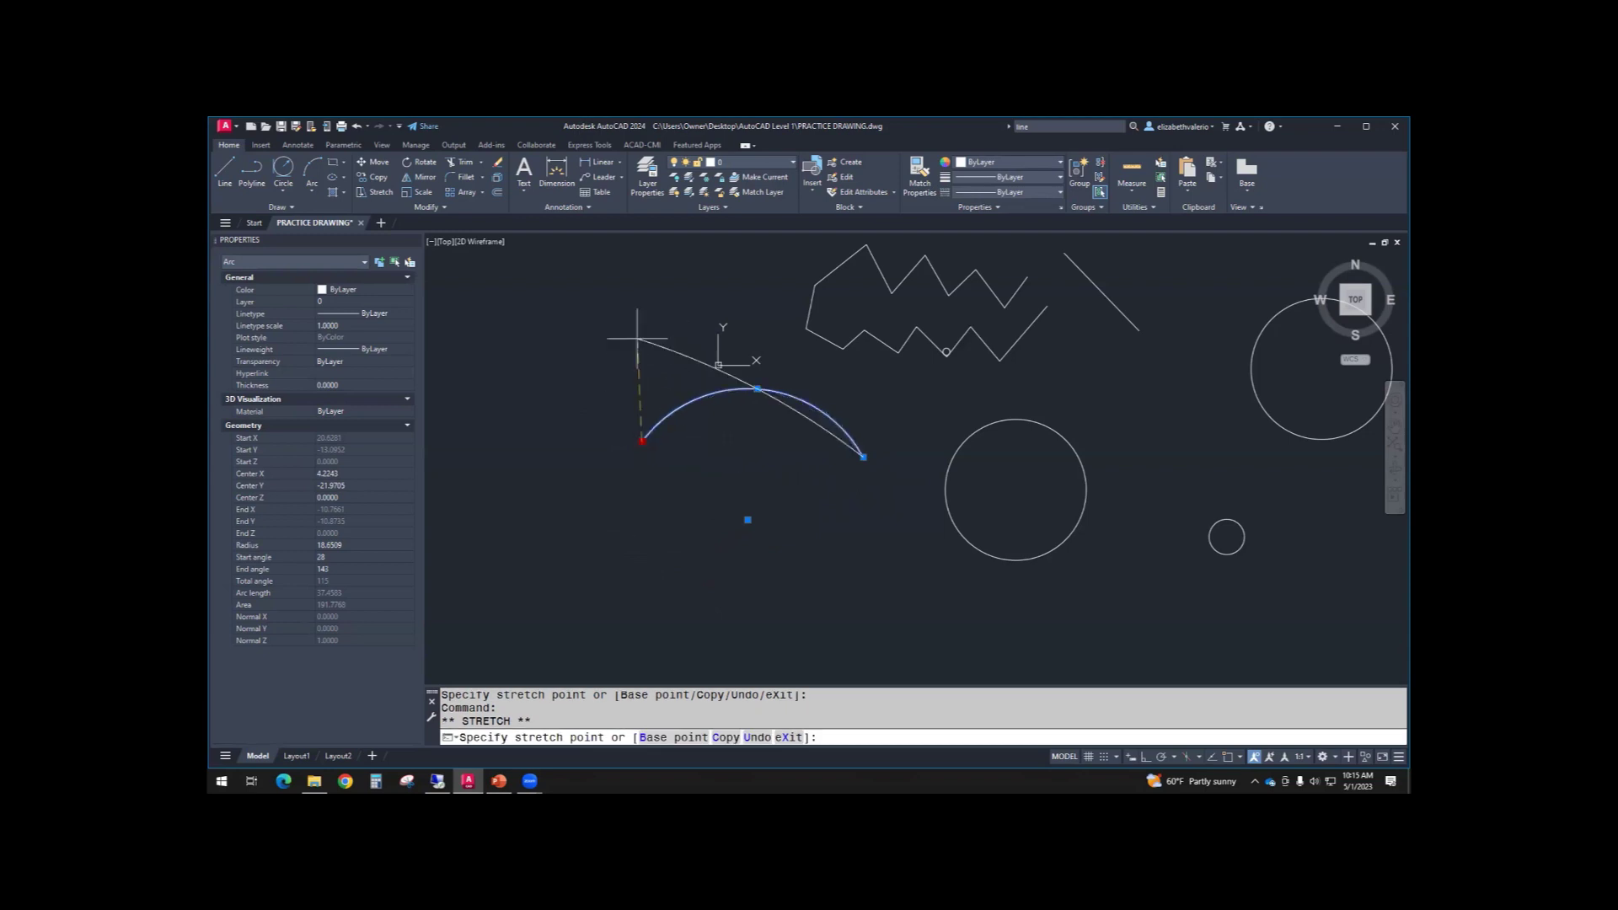
click(603, 440)
mouse_move(604, 441)
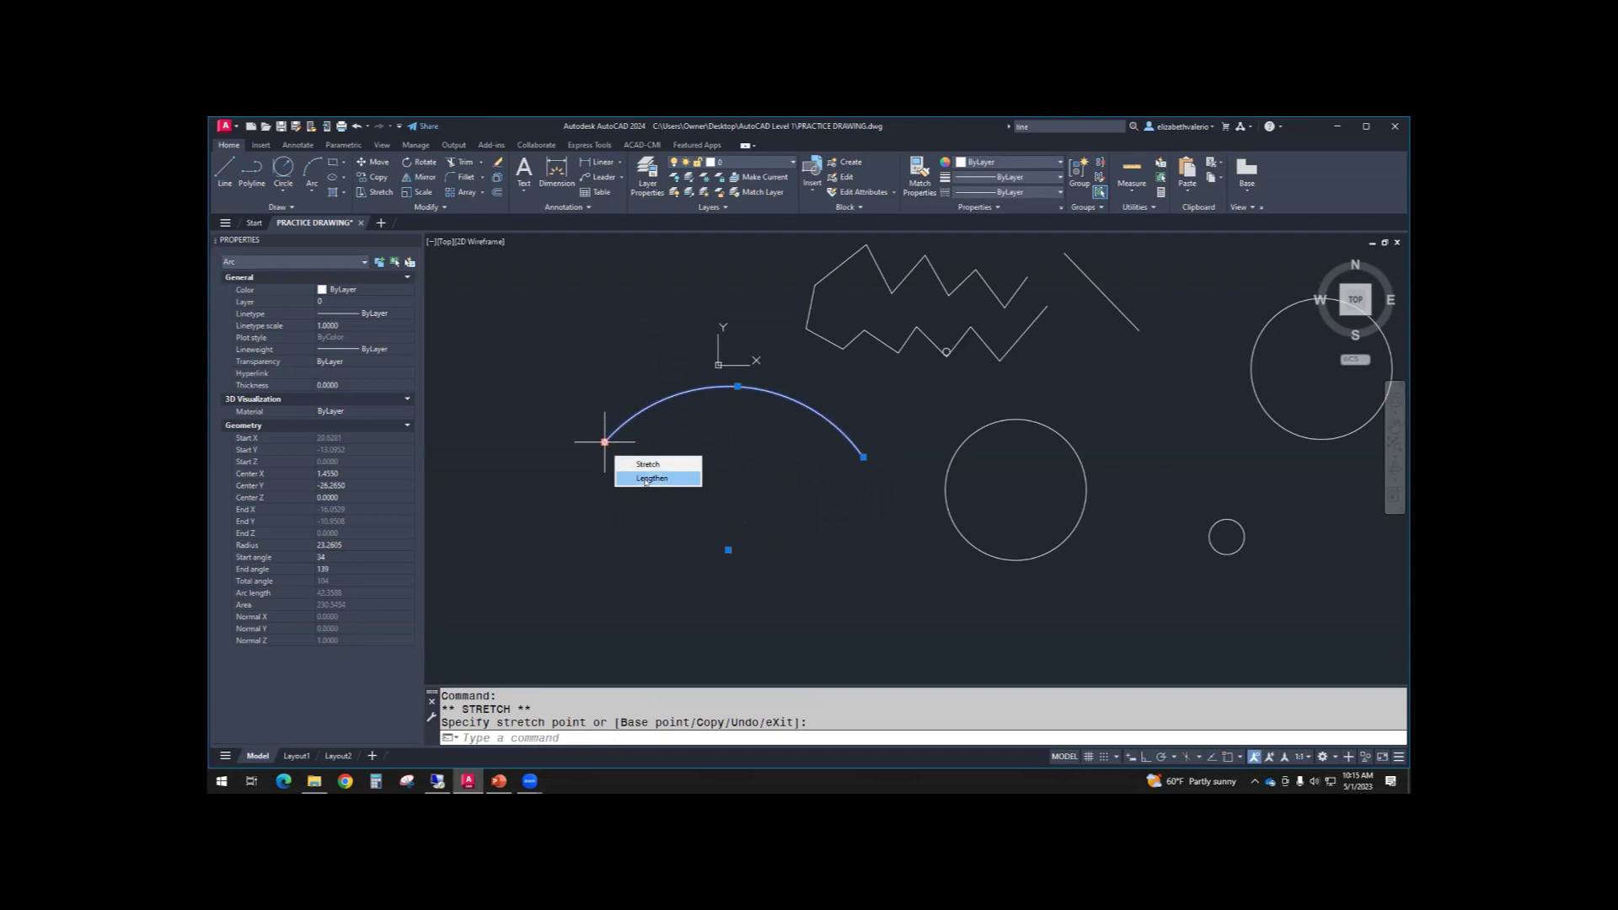
- Lengthen the arc's left end down-left to a 180° end angle
click(651, 477)
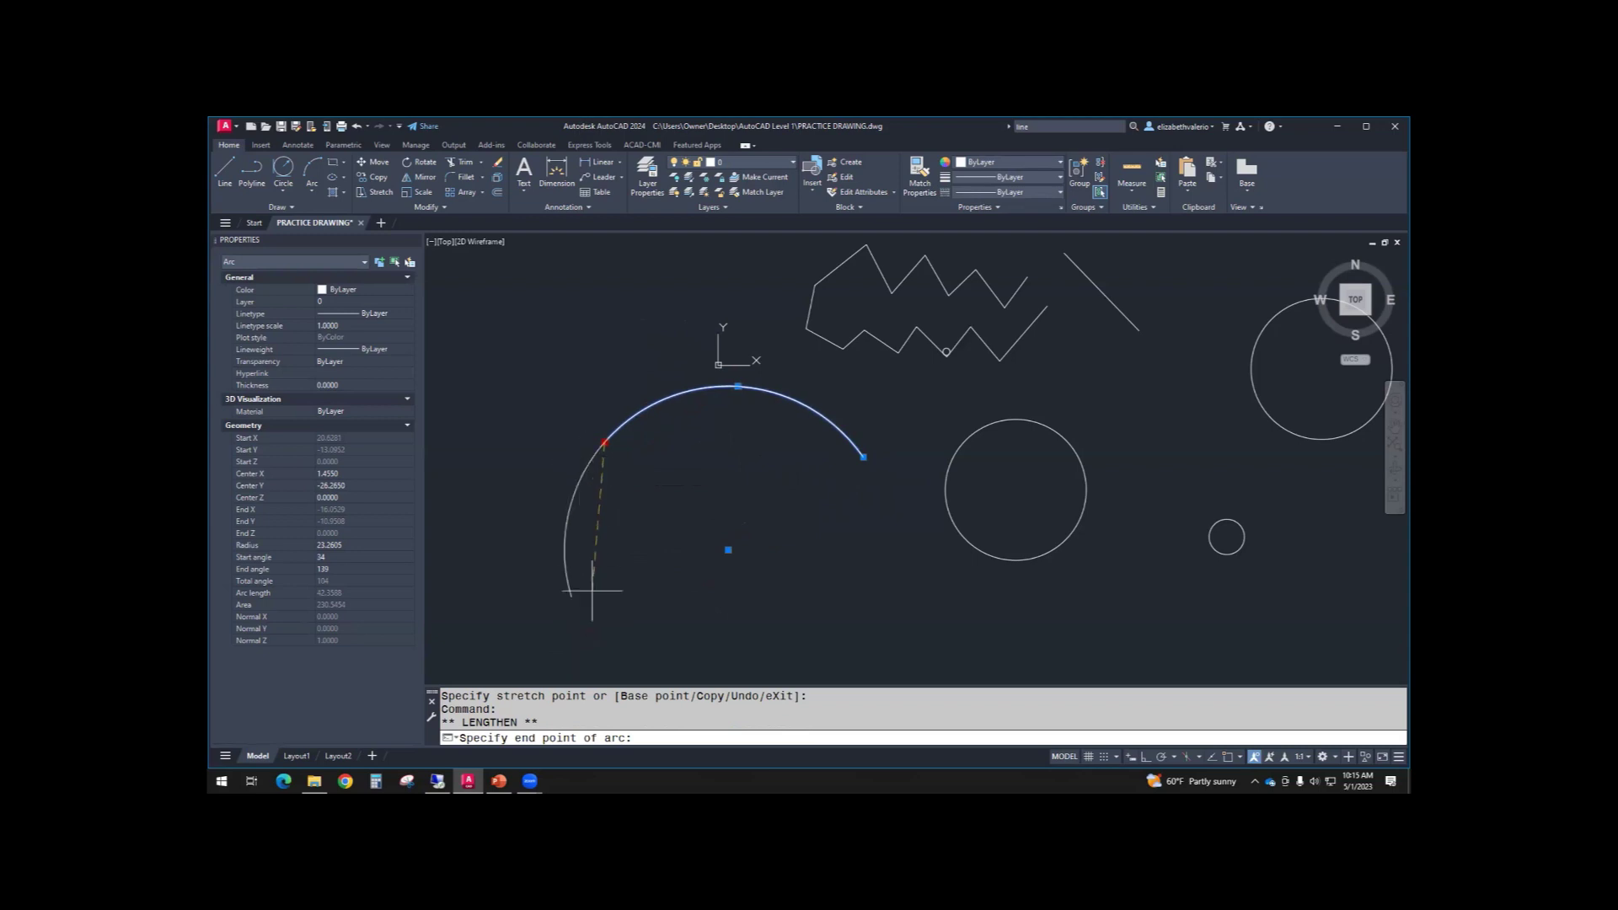
click(584, 549)
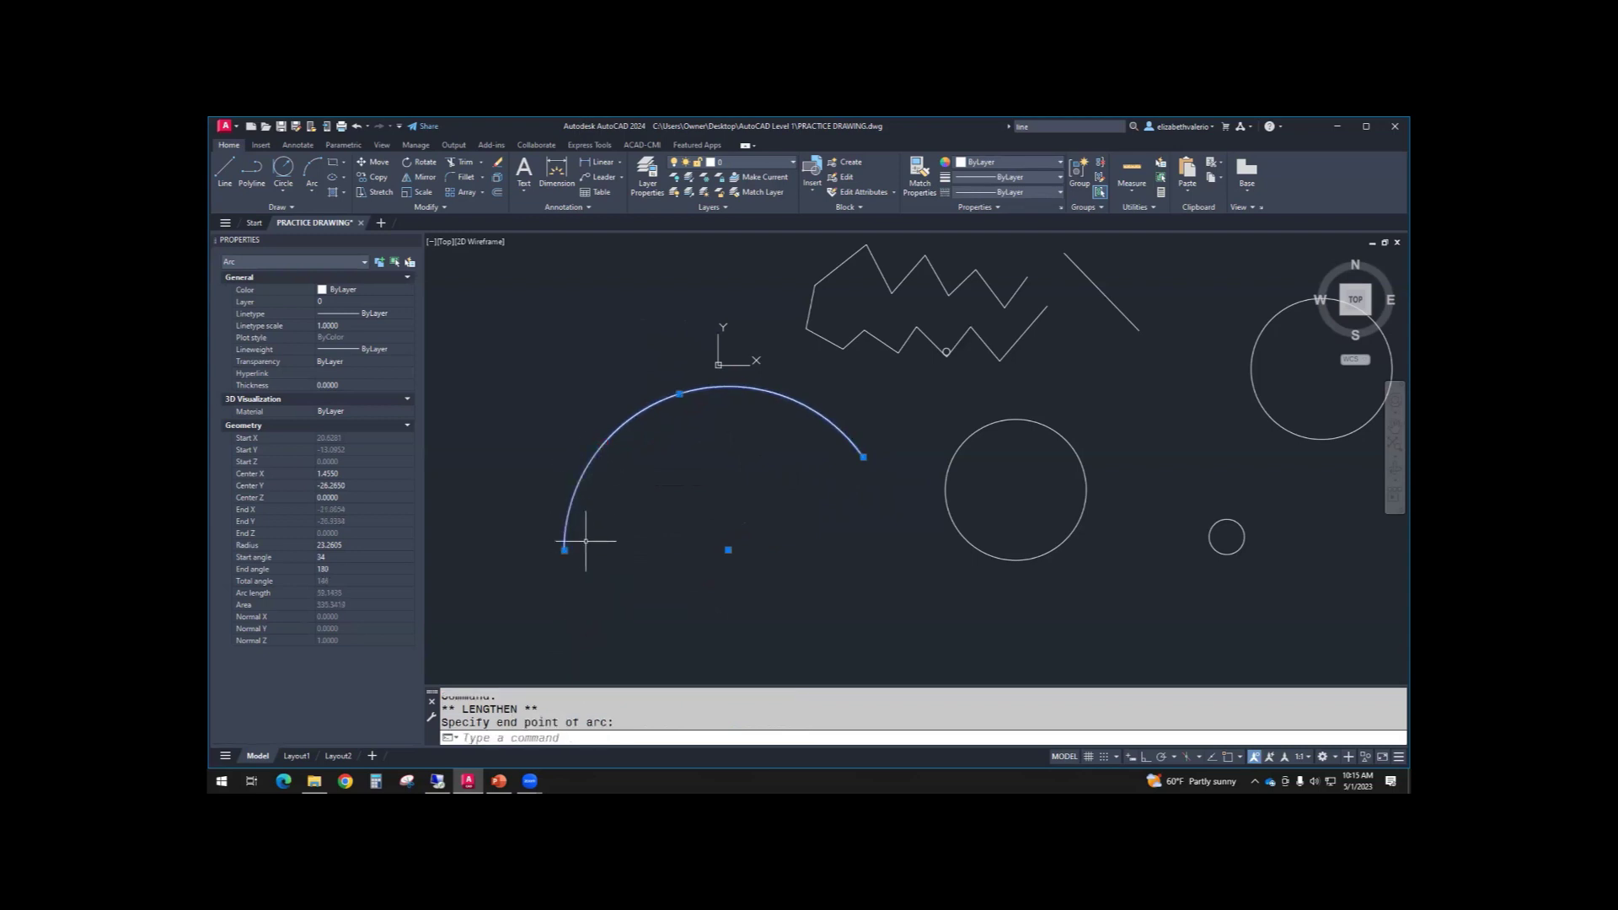
mouse_move(679, 393)
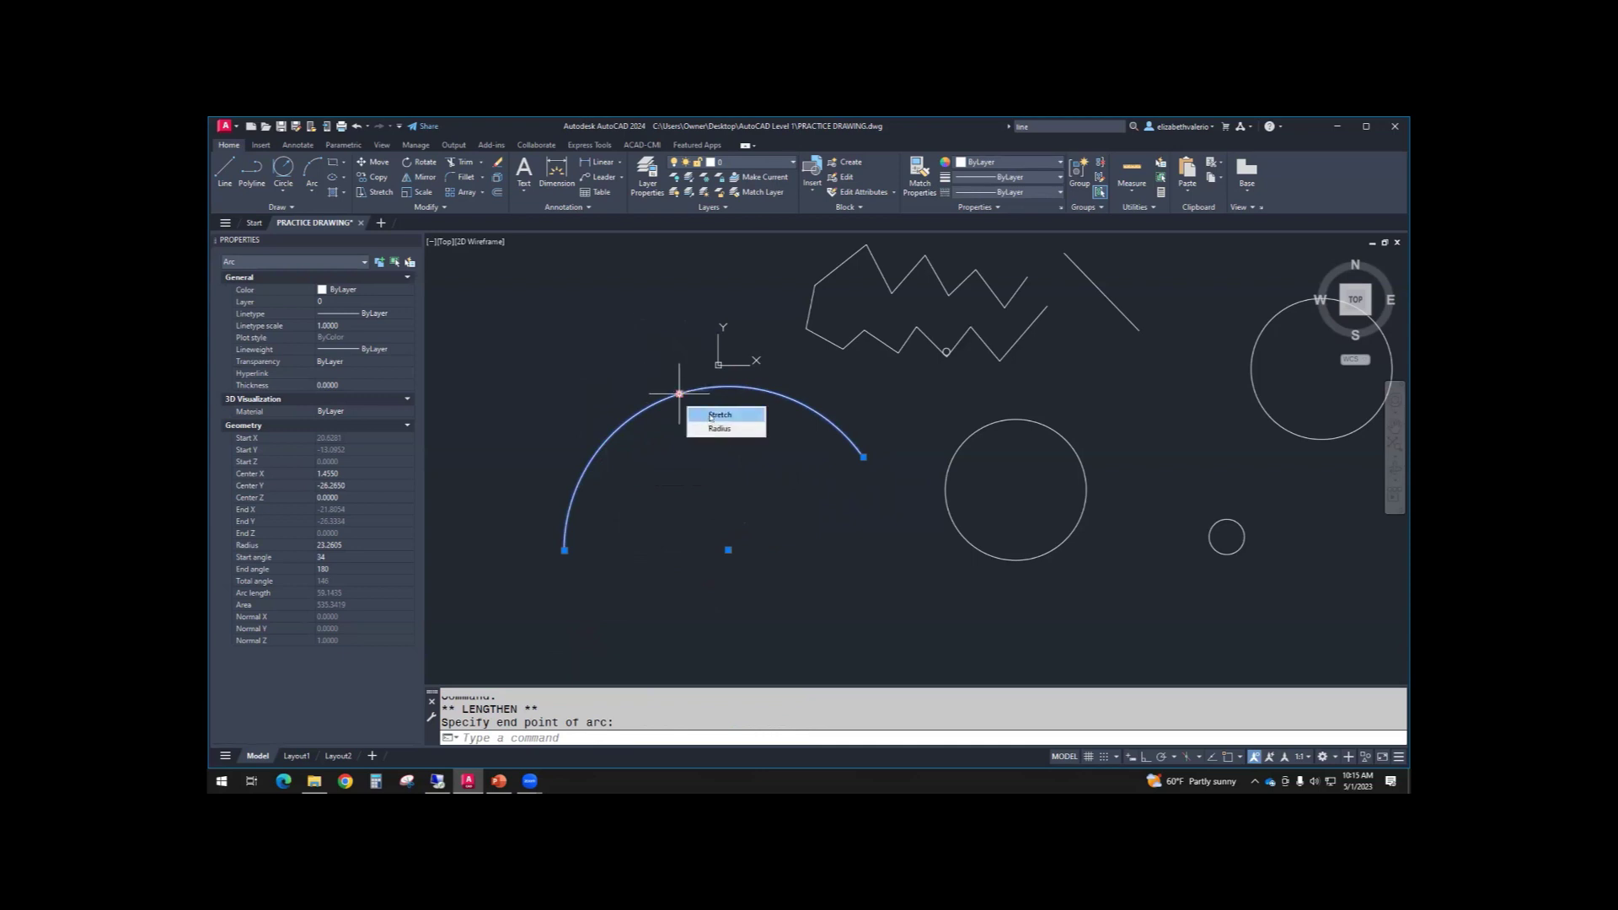
- Stretch the arc's midpoint grip outward to bulge its middle
click(710, 416)
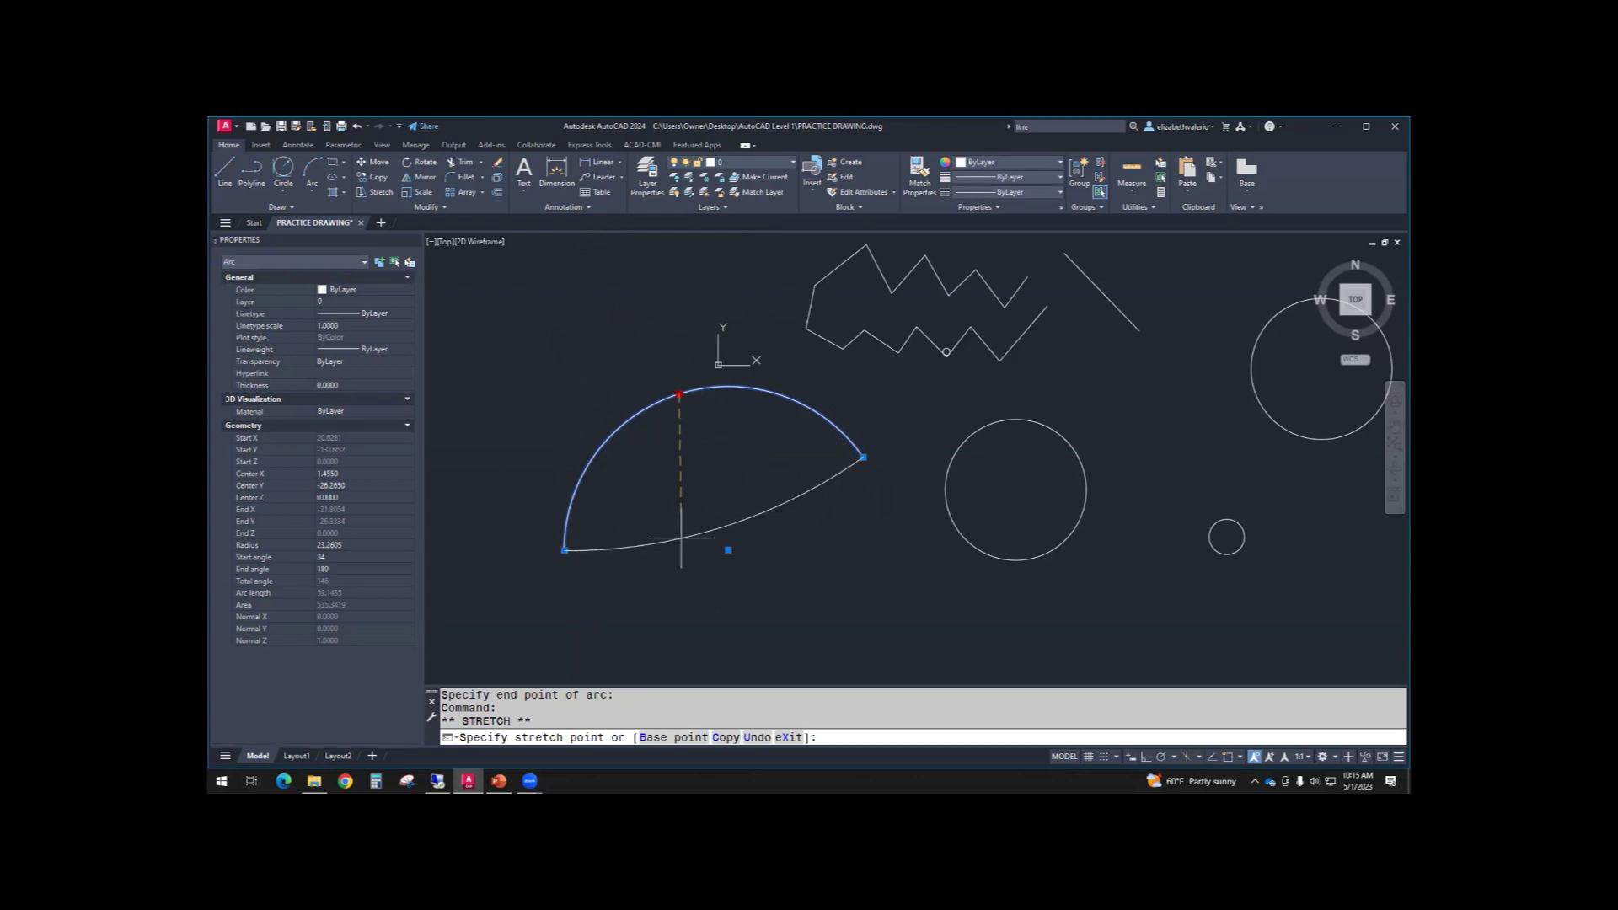
click(595, 388)
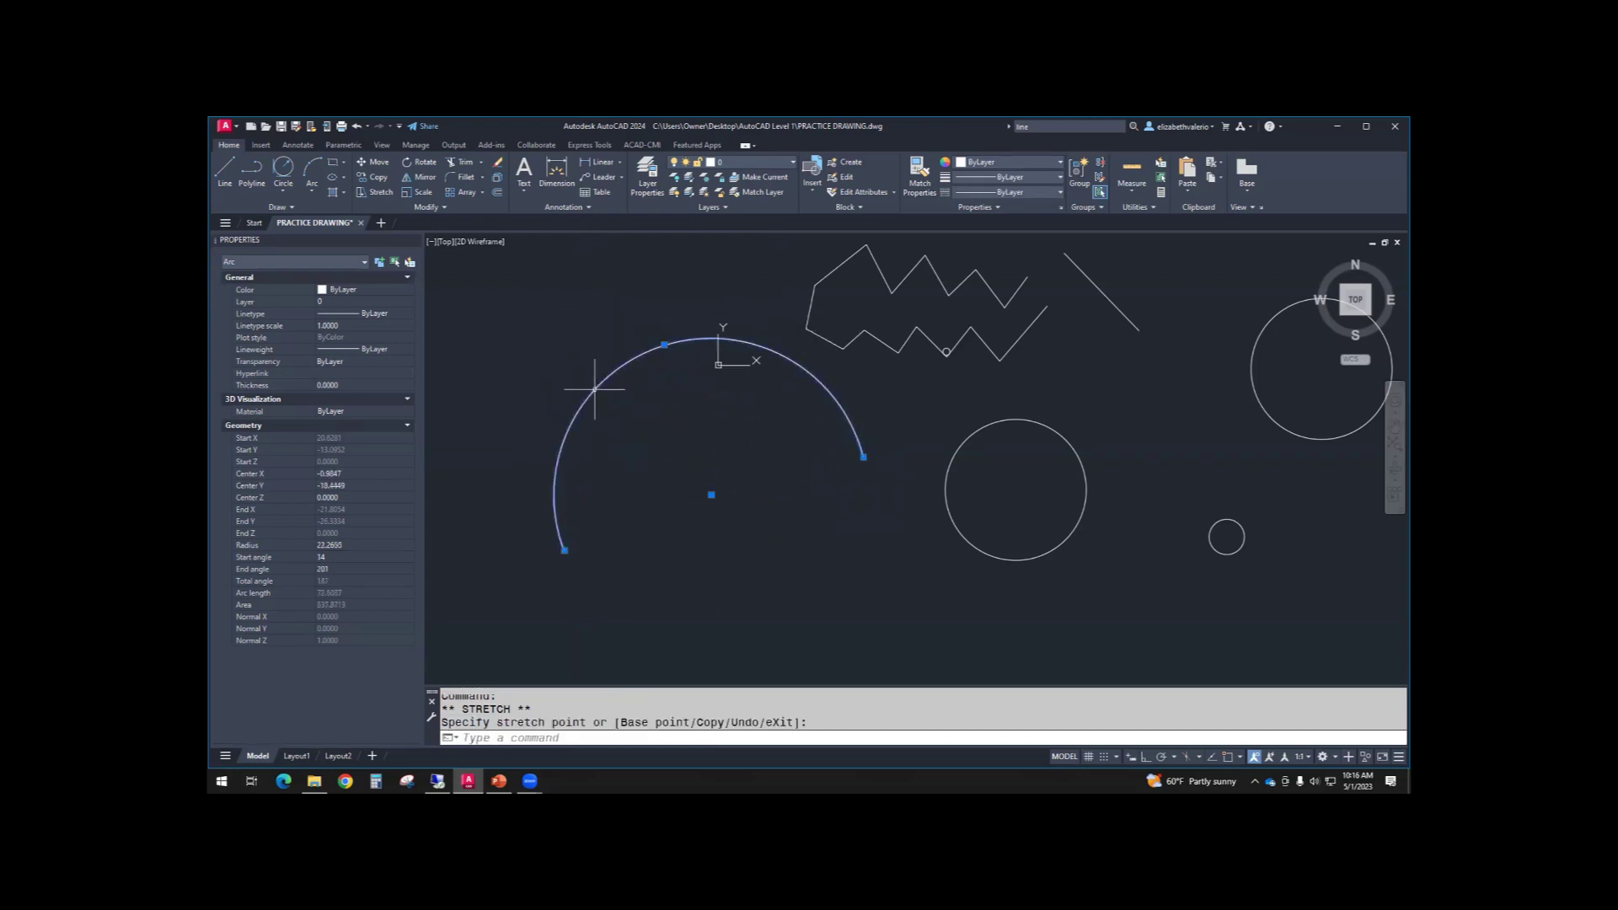
mouse_move(664, 344)
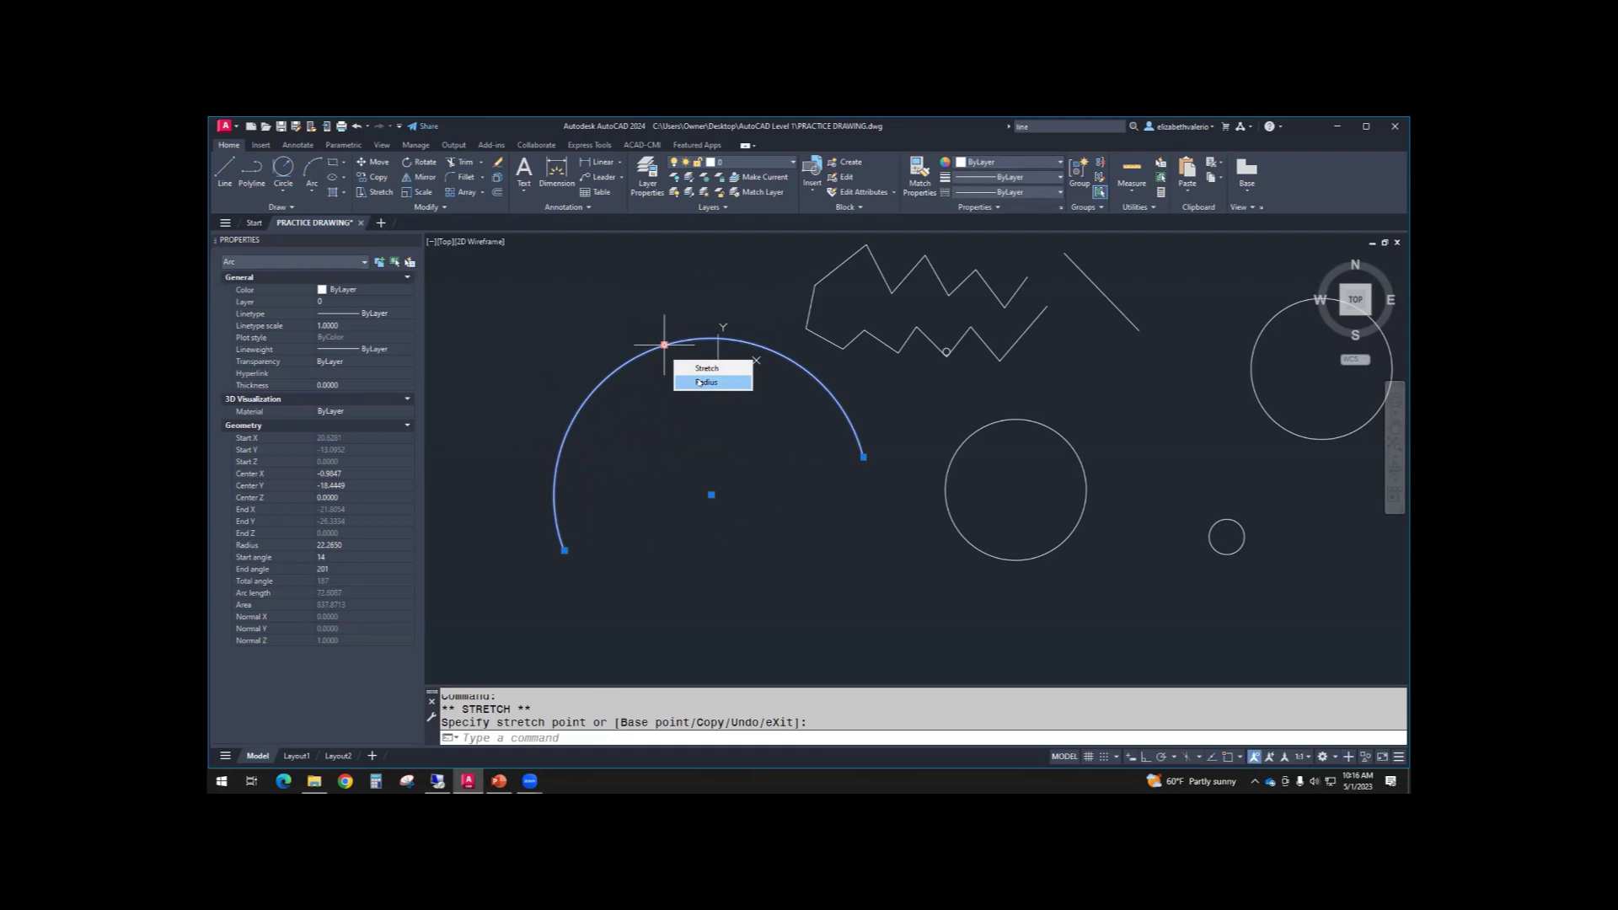
- Reduce the arc's radius to 12.3336 using the grip Radius option
click(699, 382)
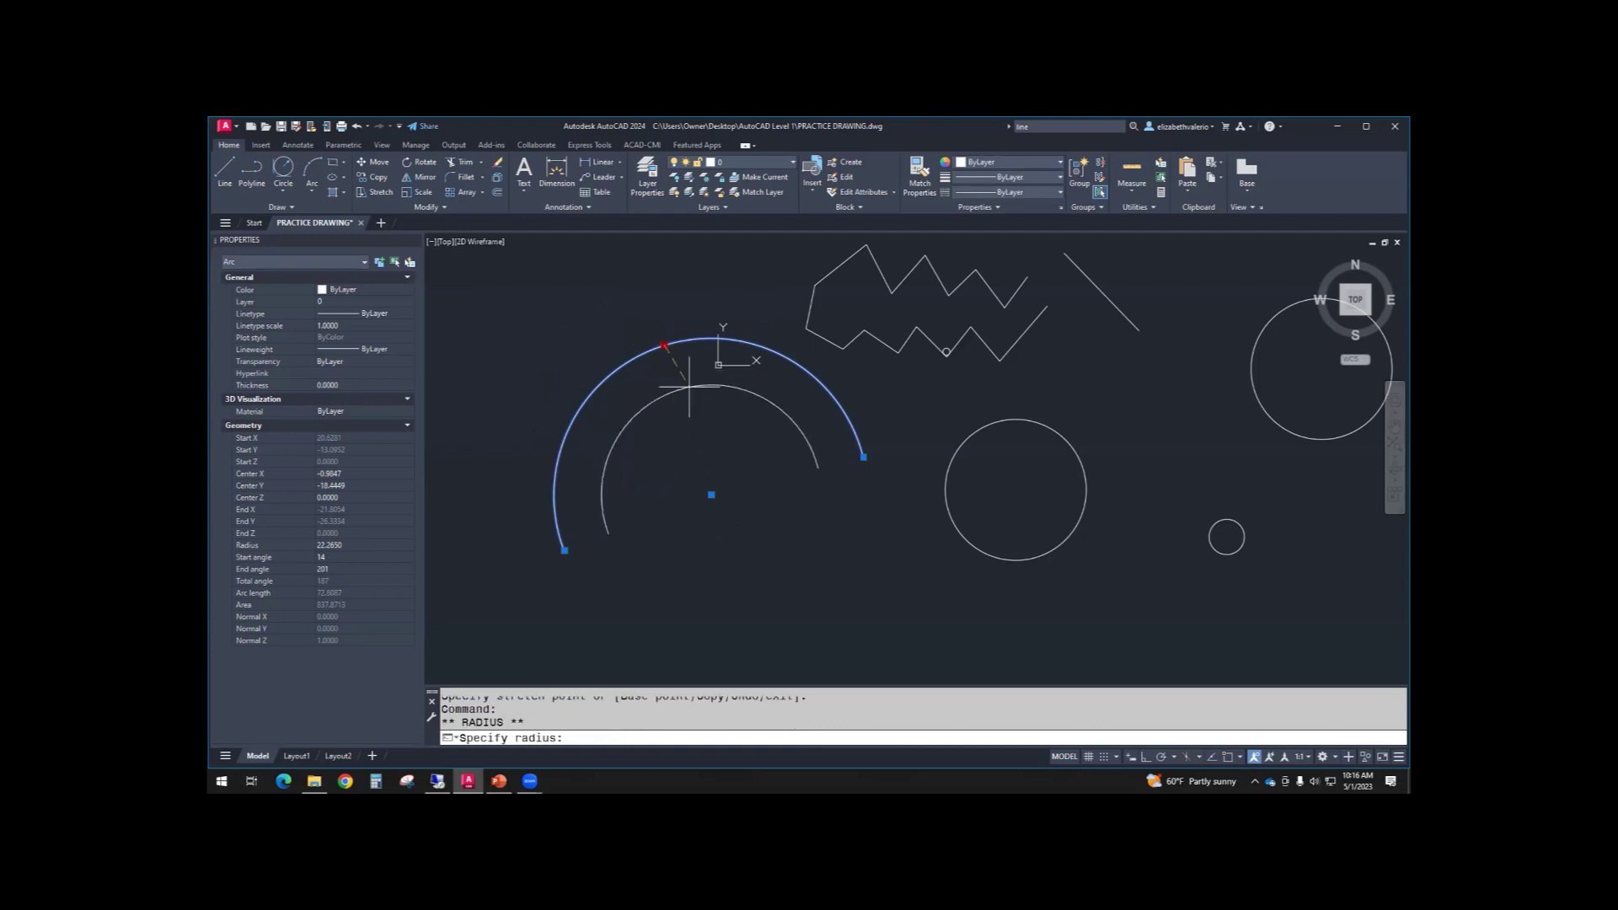
click(695, 406)
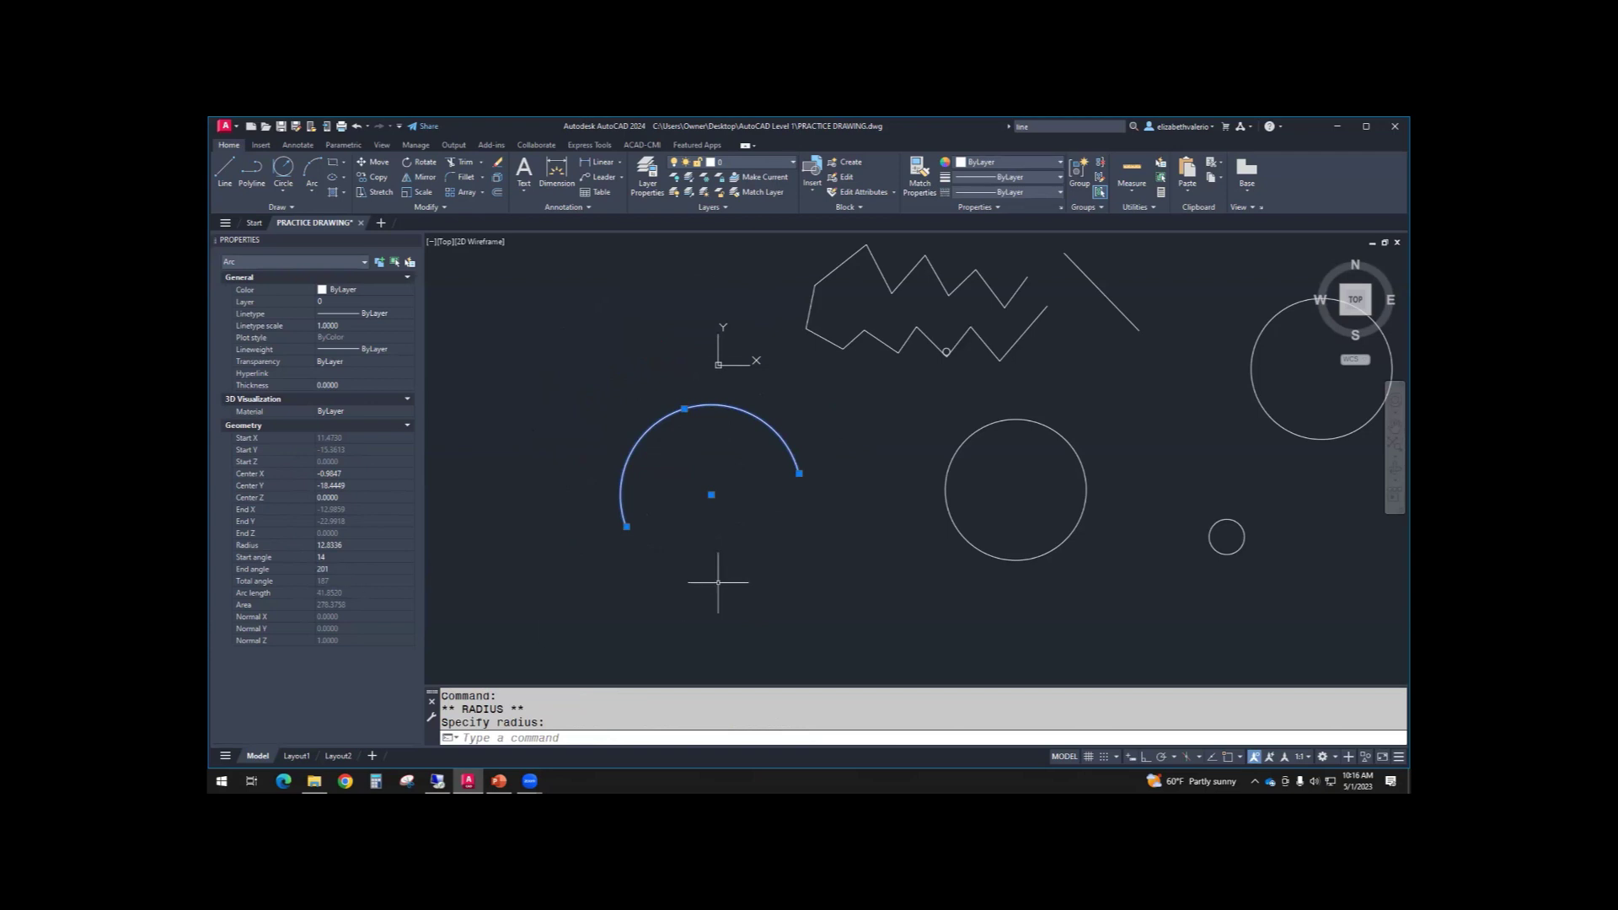
middle_drag(747, 559, 730, 560)
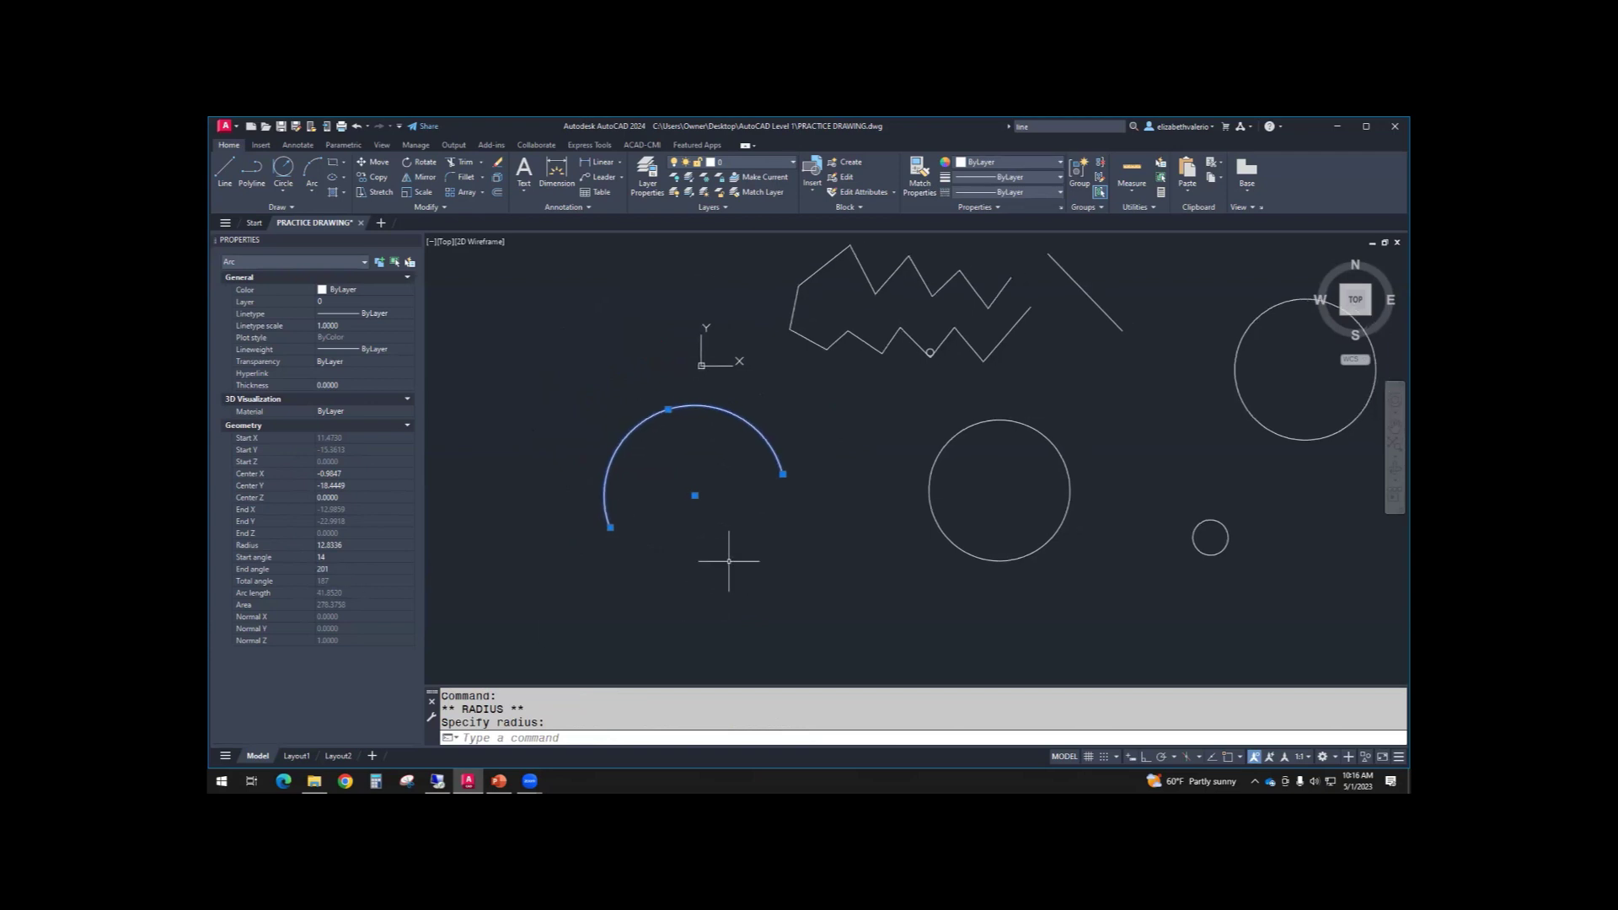
- Deselect the arc, zoom out, and expand the Arc methods dropdown on the Draw panel
key(Escape)
key(Escape)
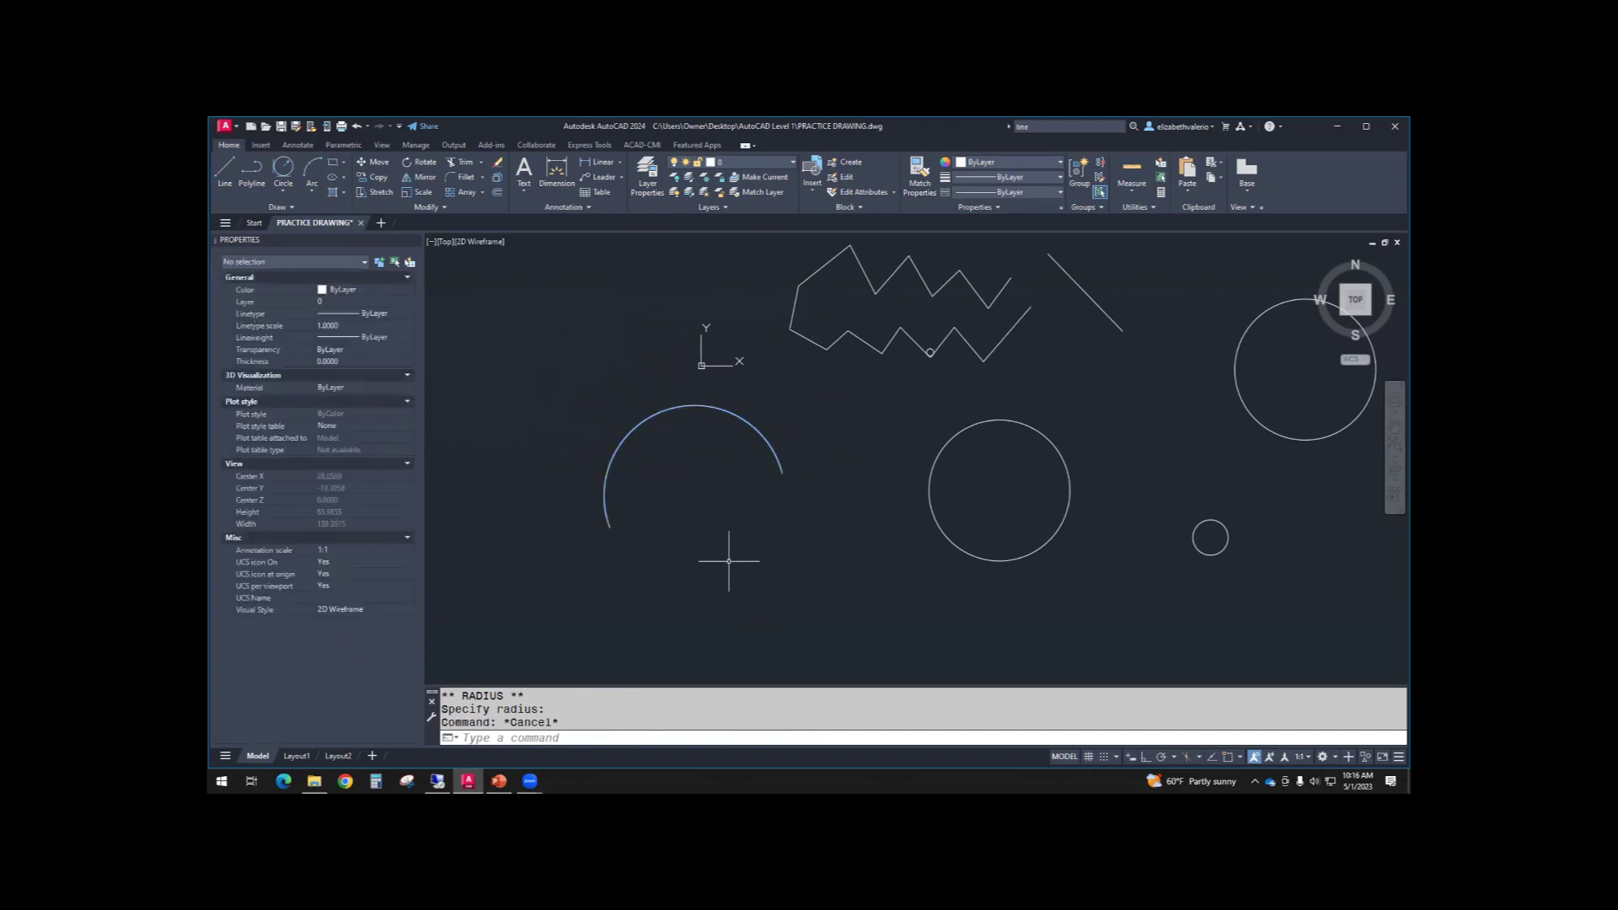
scroll(729, 560, down, 3)
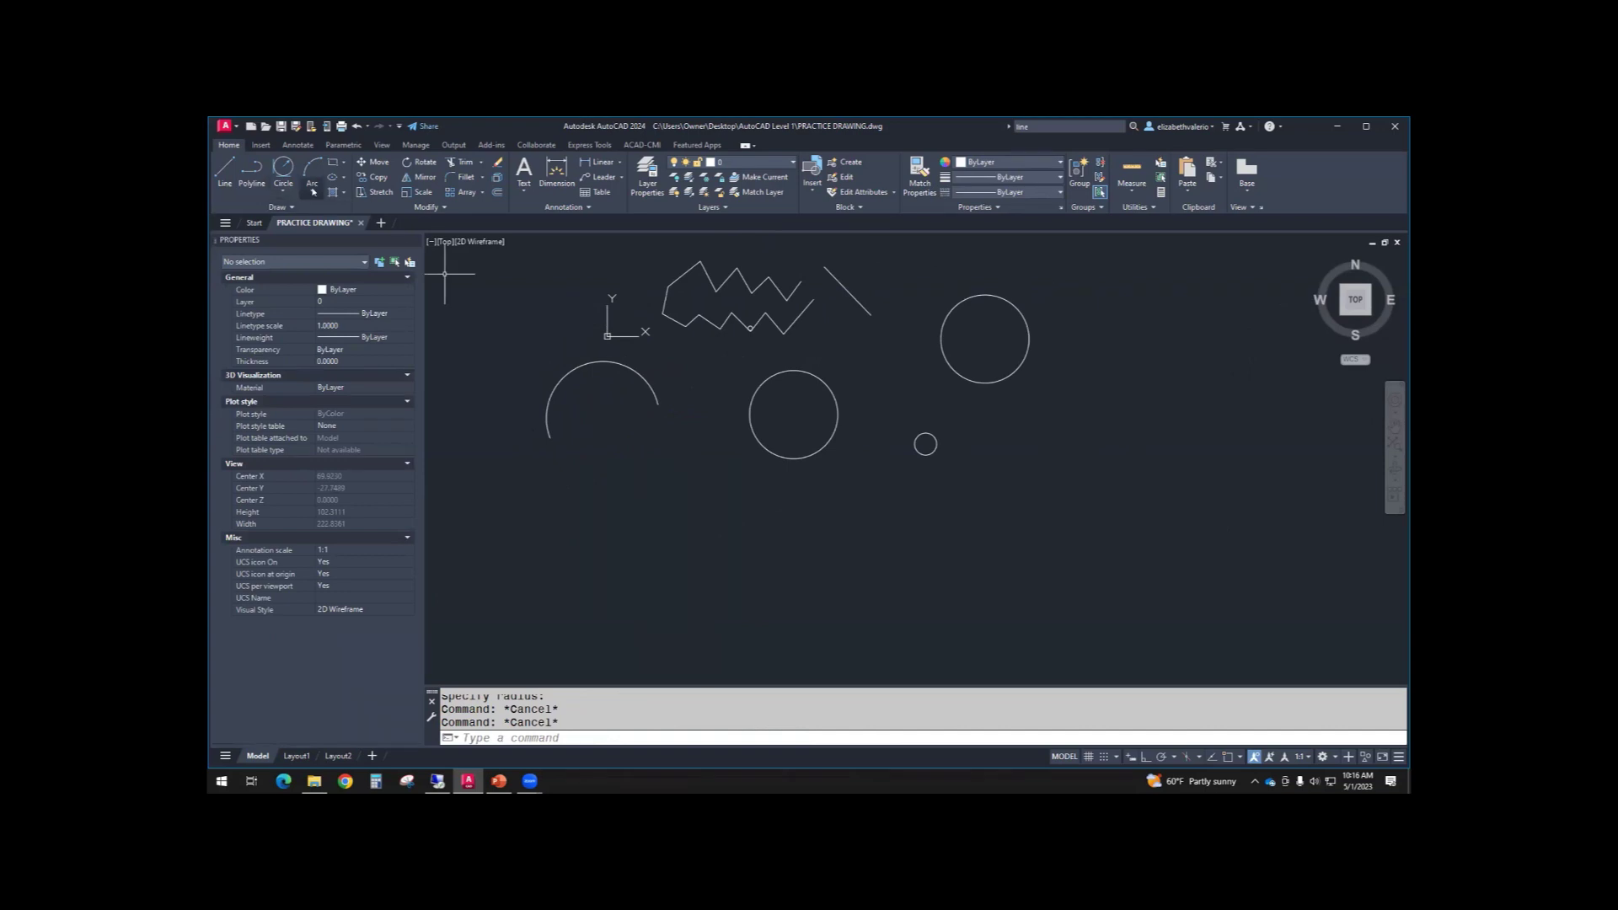
click(313, 192)
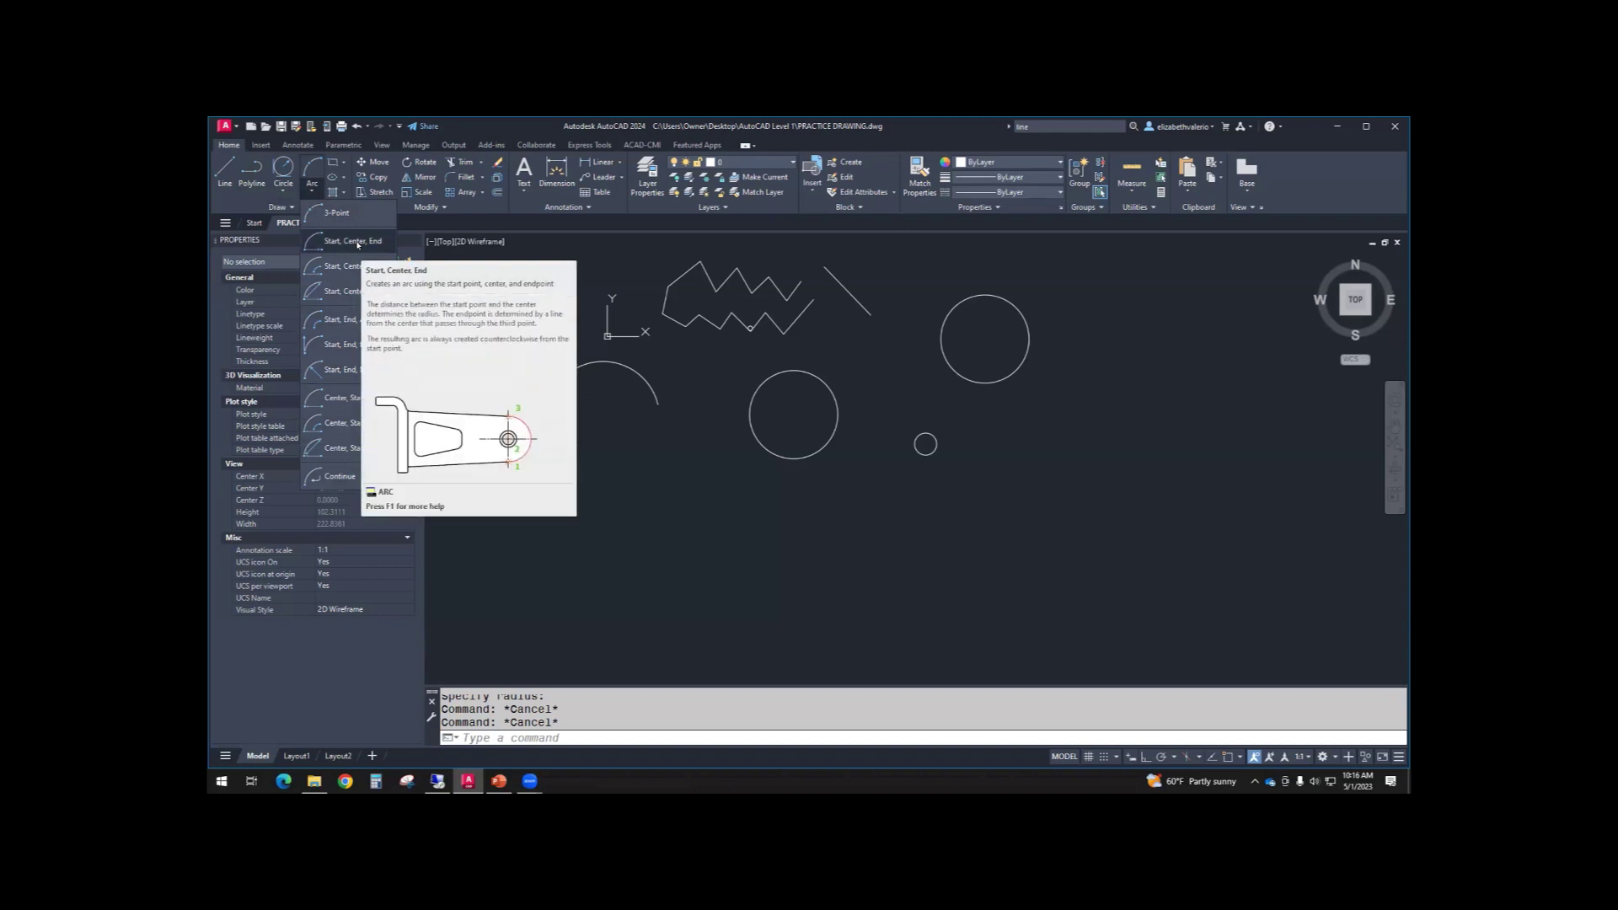
- Draw a Start, Center, End arc with a 90° included angle below the small circle
click(357, 245)
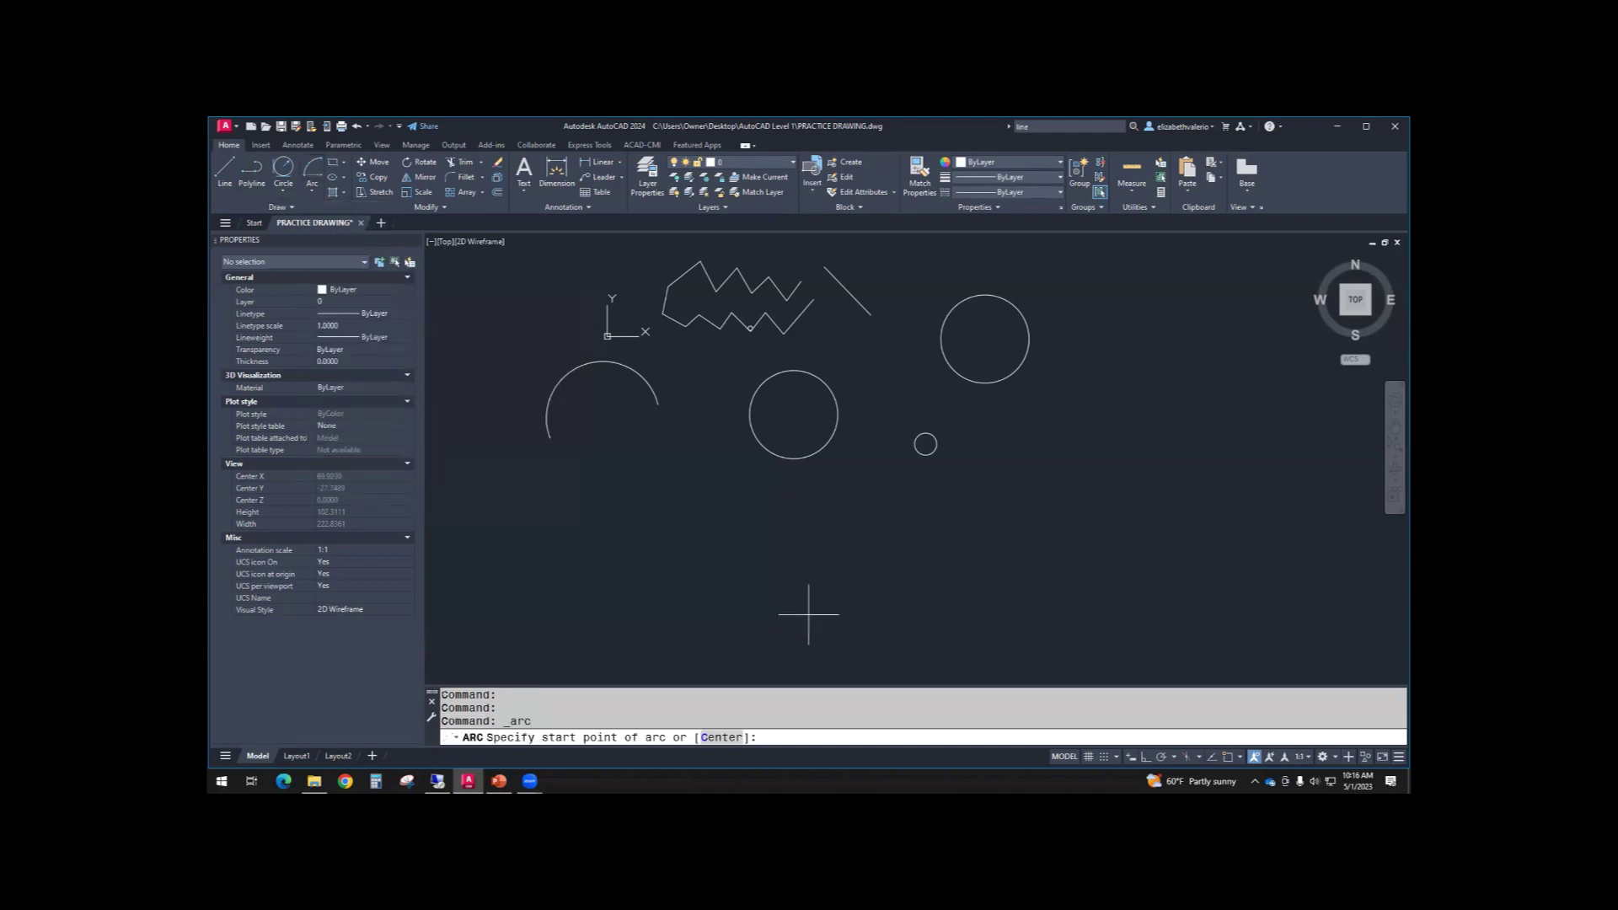
click(1041, 513)
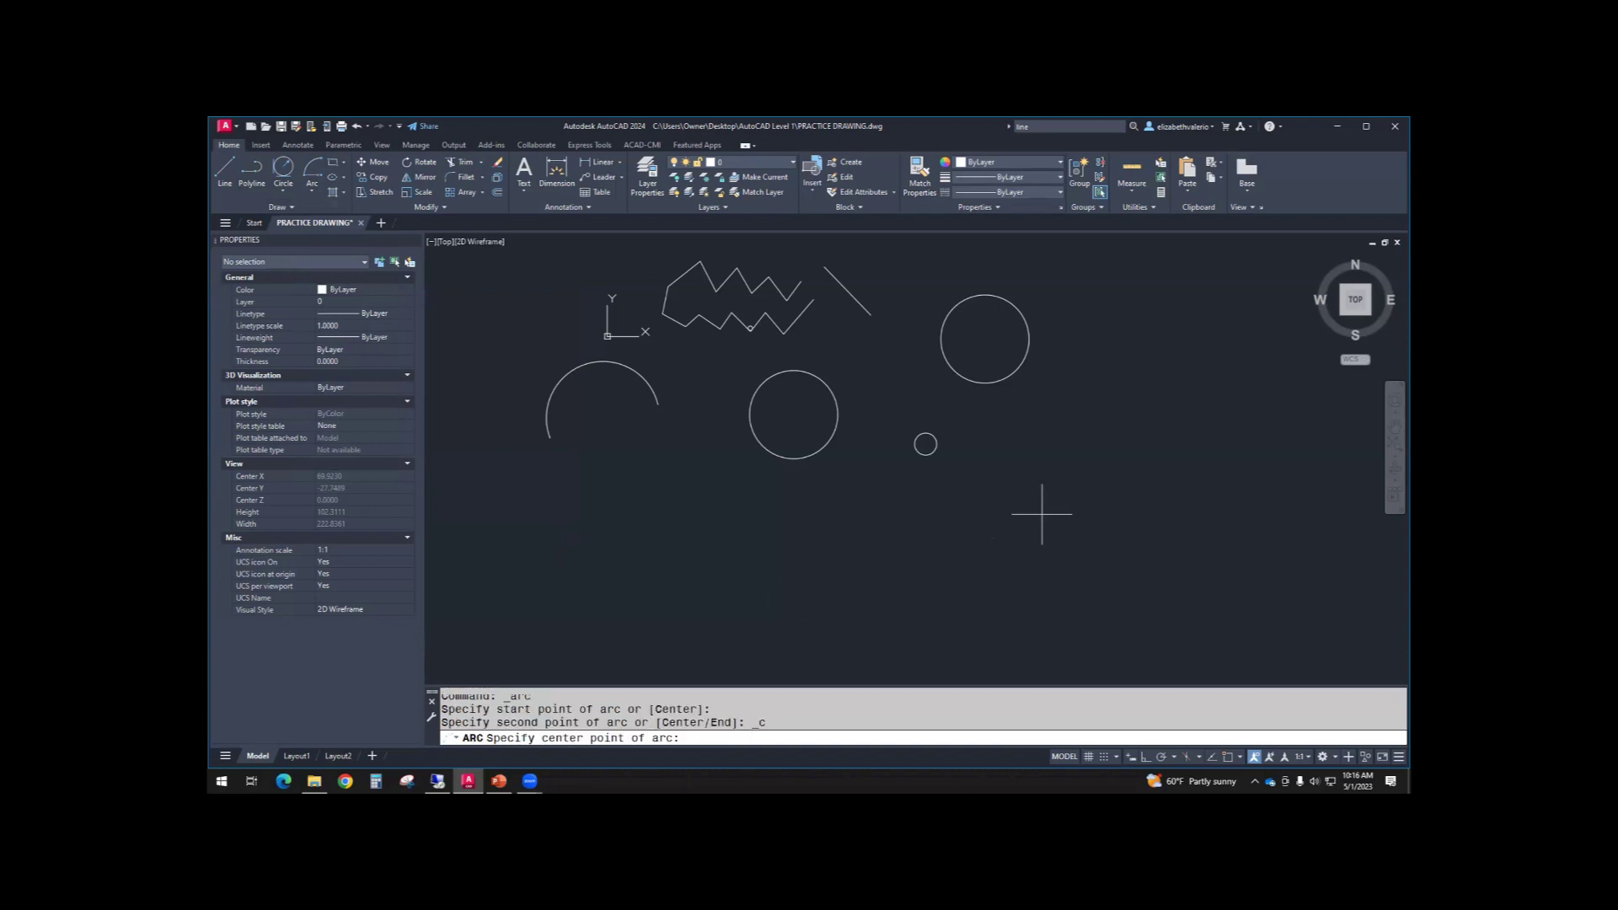
click(1132, 515)
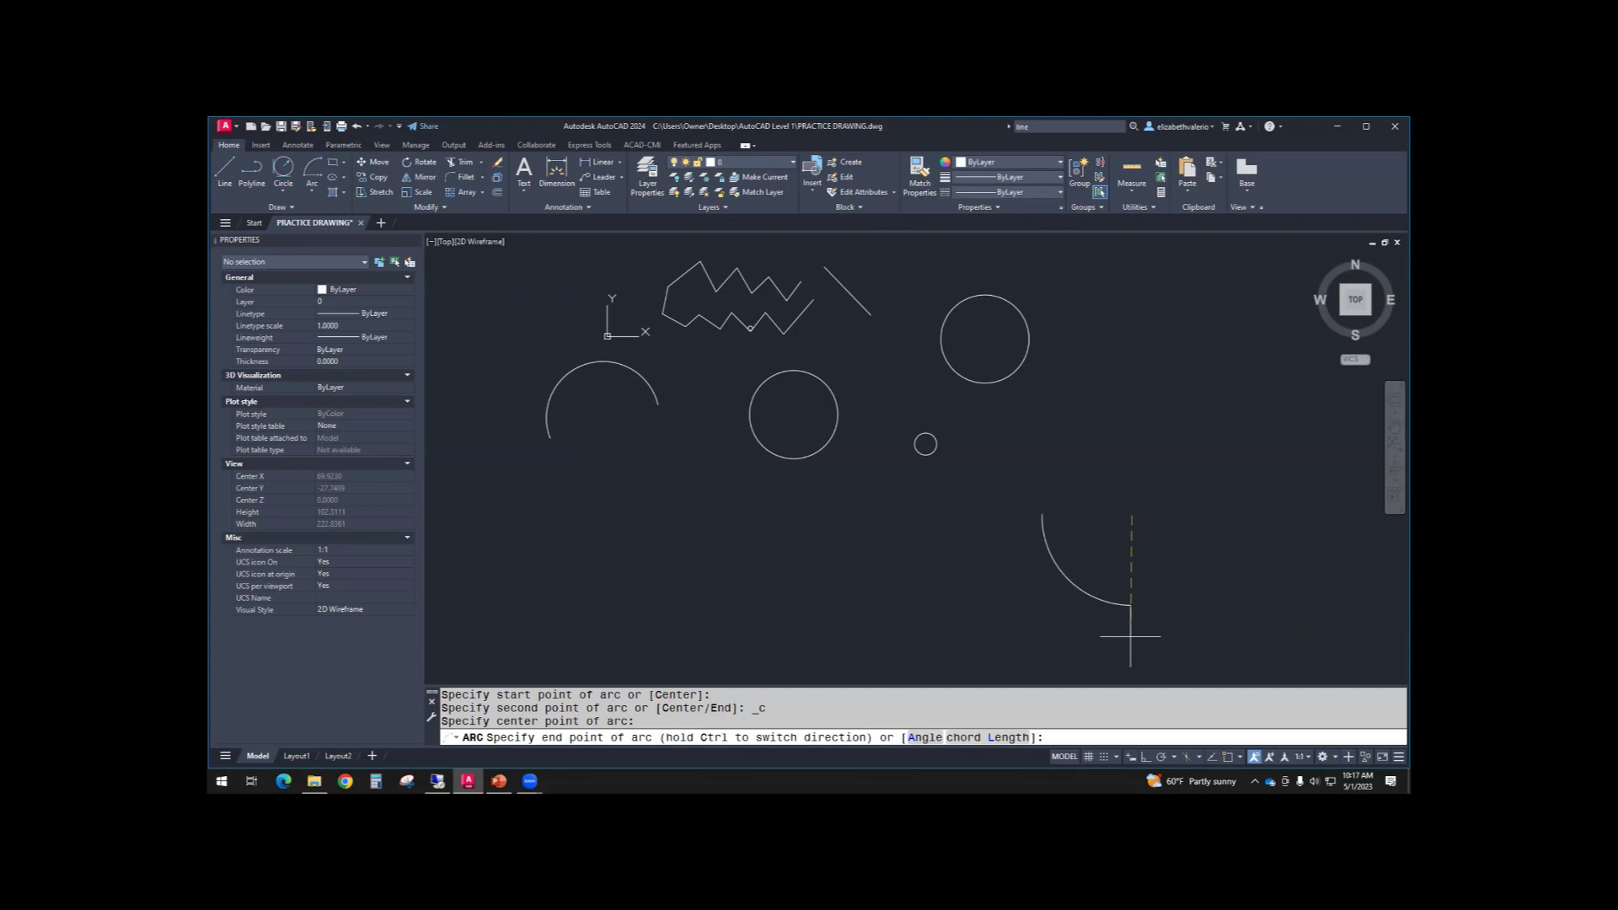
click(926, 738)
text(90)
key(Return)
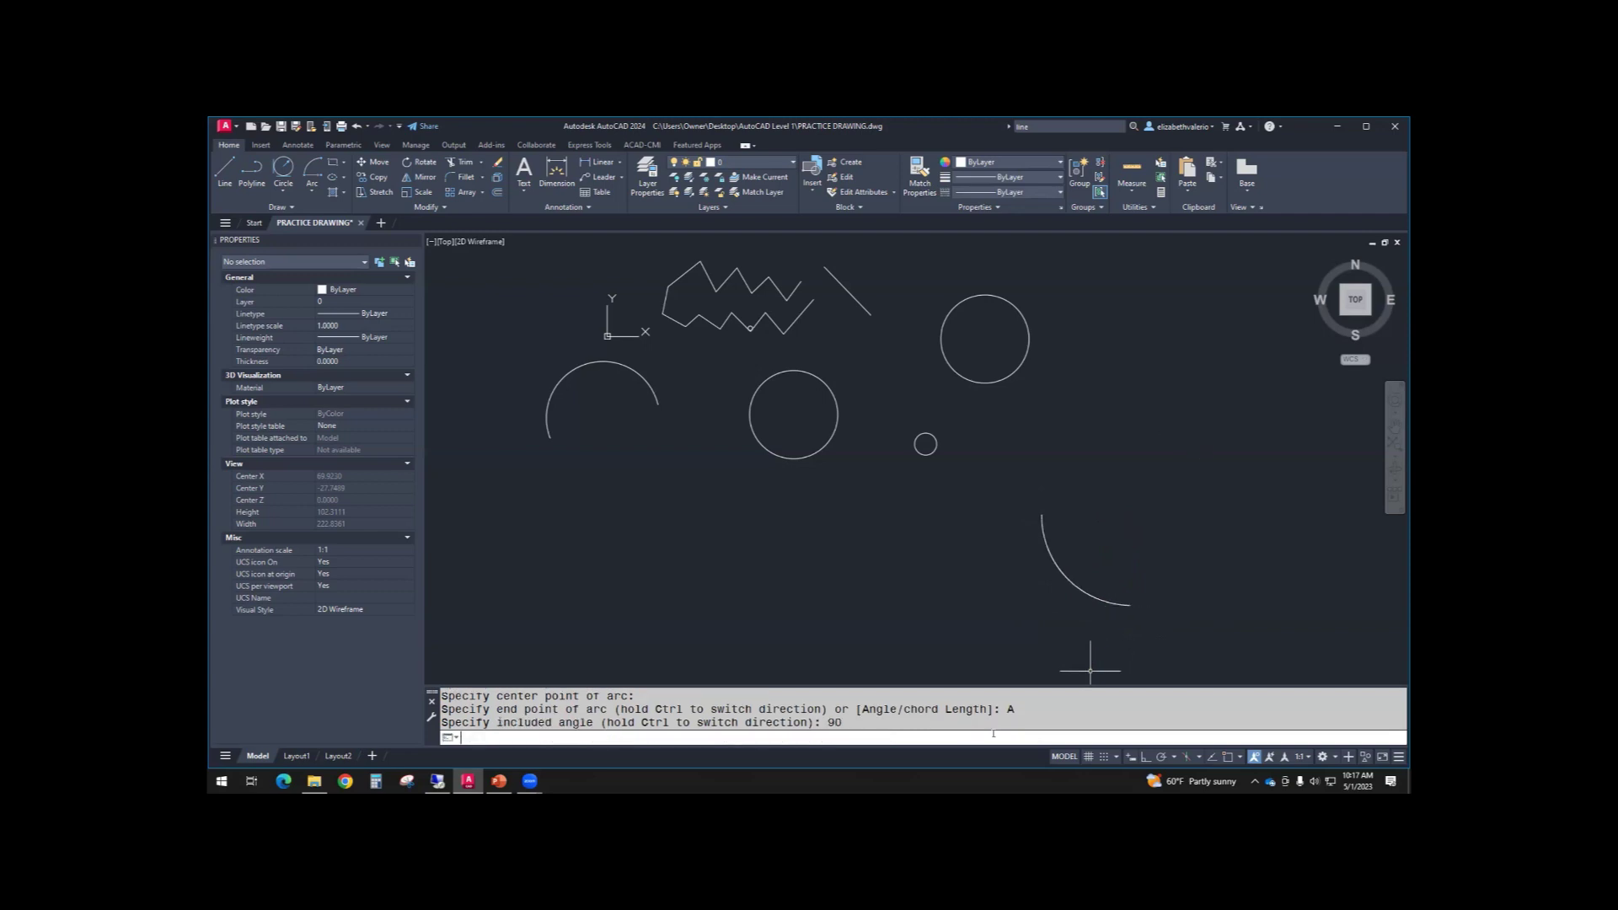
middle_drag(1321, 487, 1053, 462)
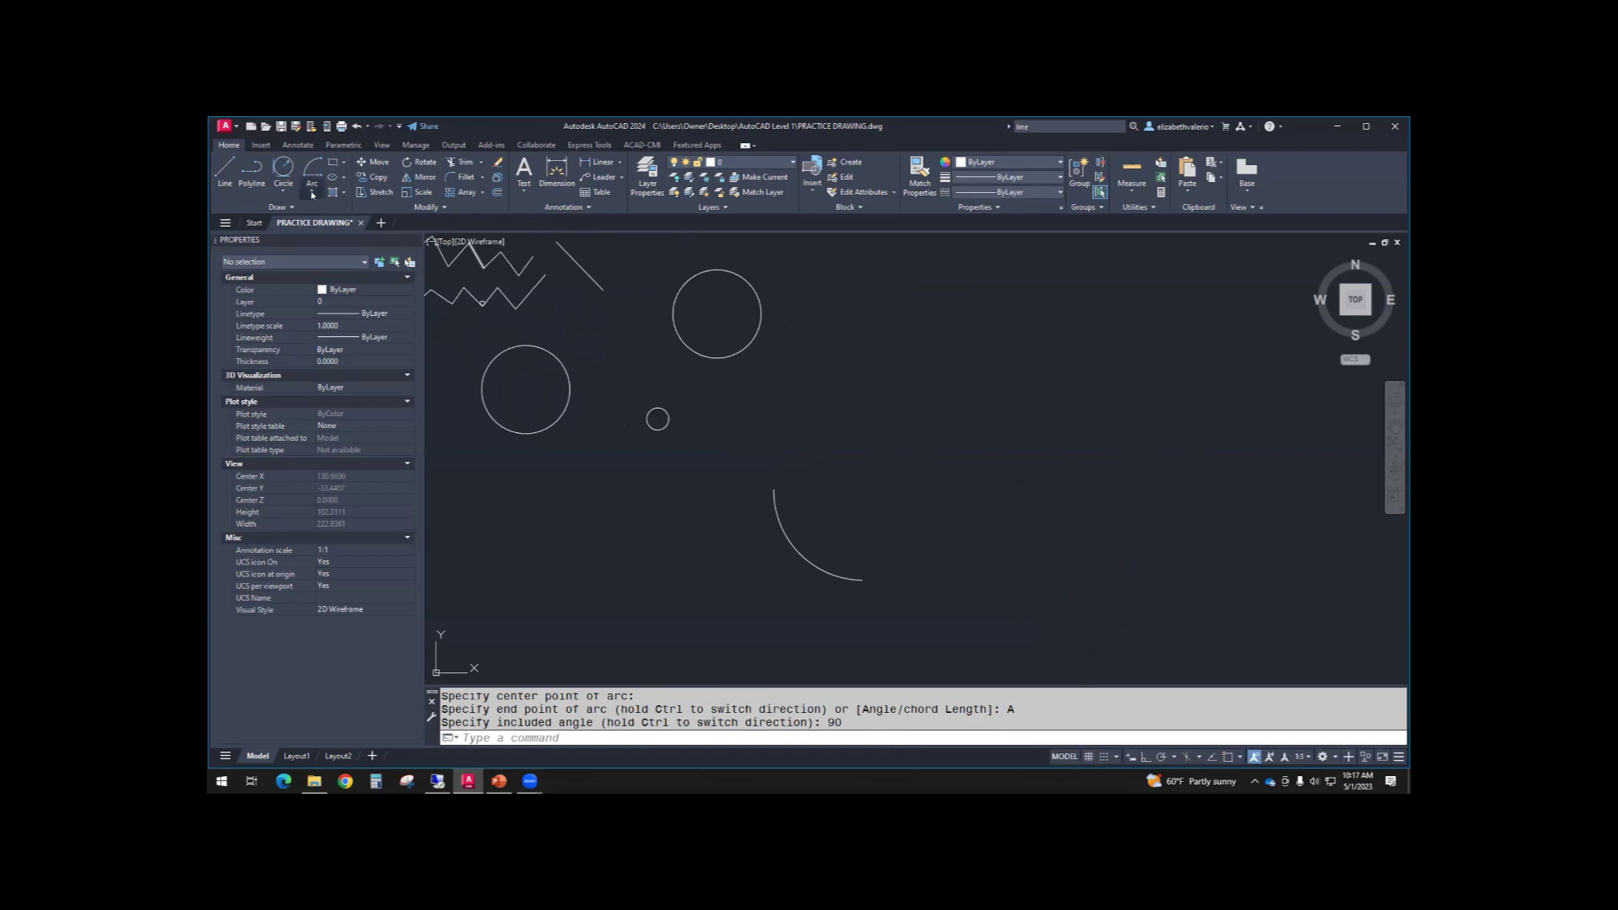
- Draw a second Start, Center, End arc with a -90° included angle
right_click(426, 242)
key(Escape)
key(Return)
click(1060, 481)
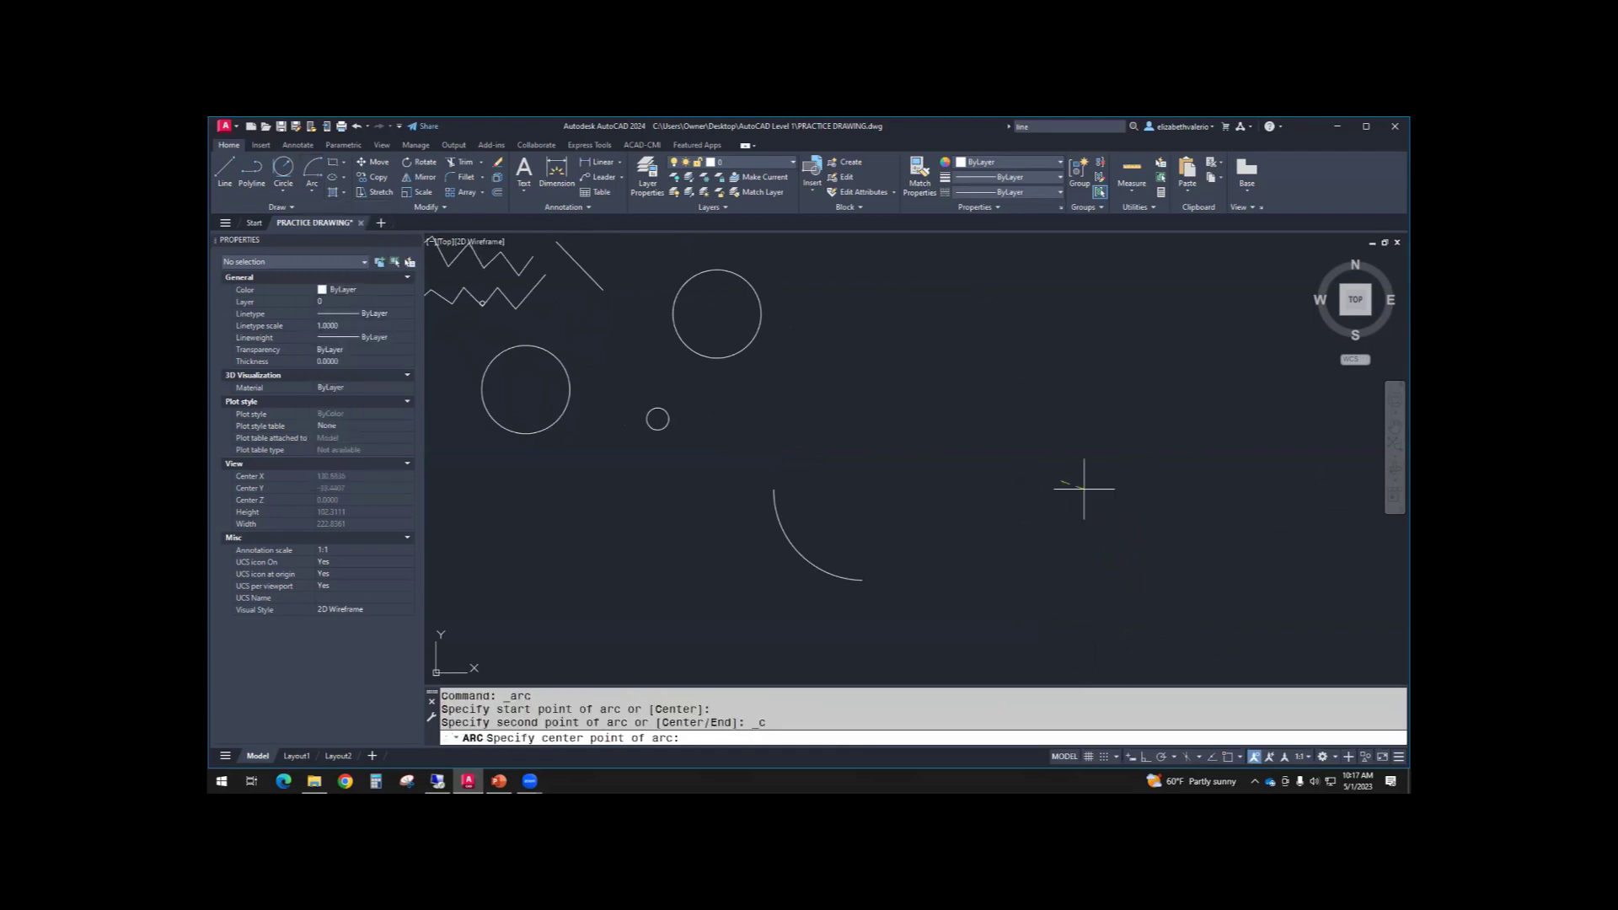
click(1142, 482)
text(-)
key(BackSpace)
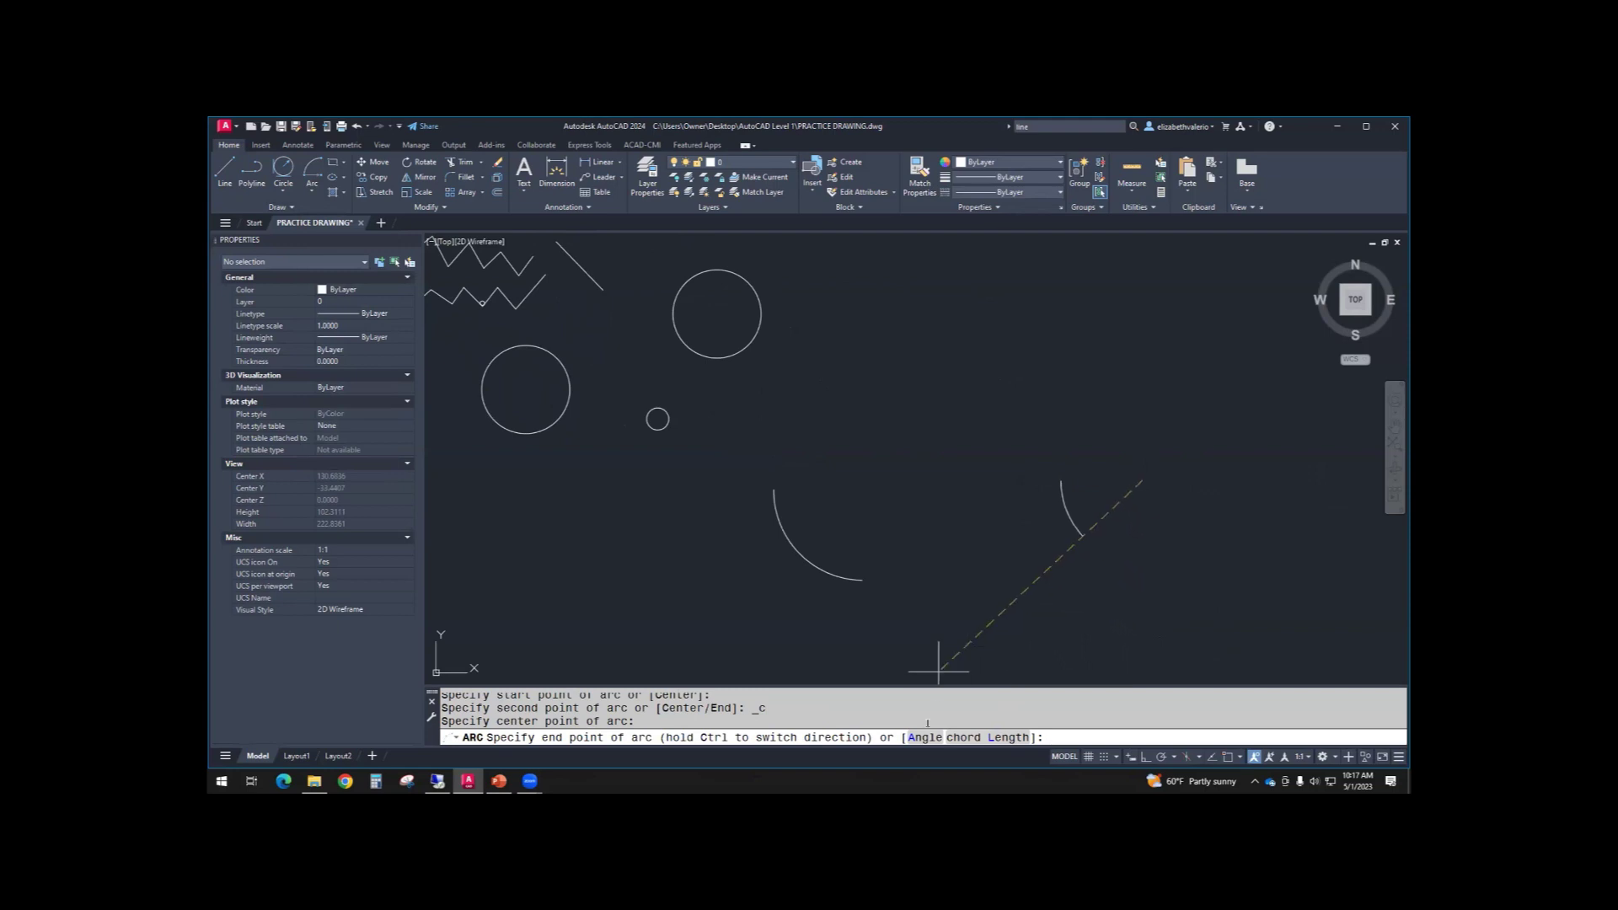
text(A)
key(Return)
text(-90)
key(Return)
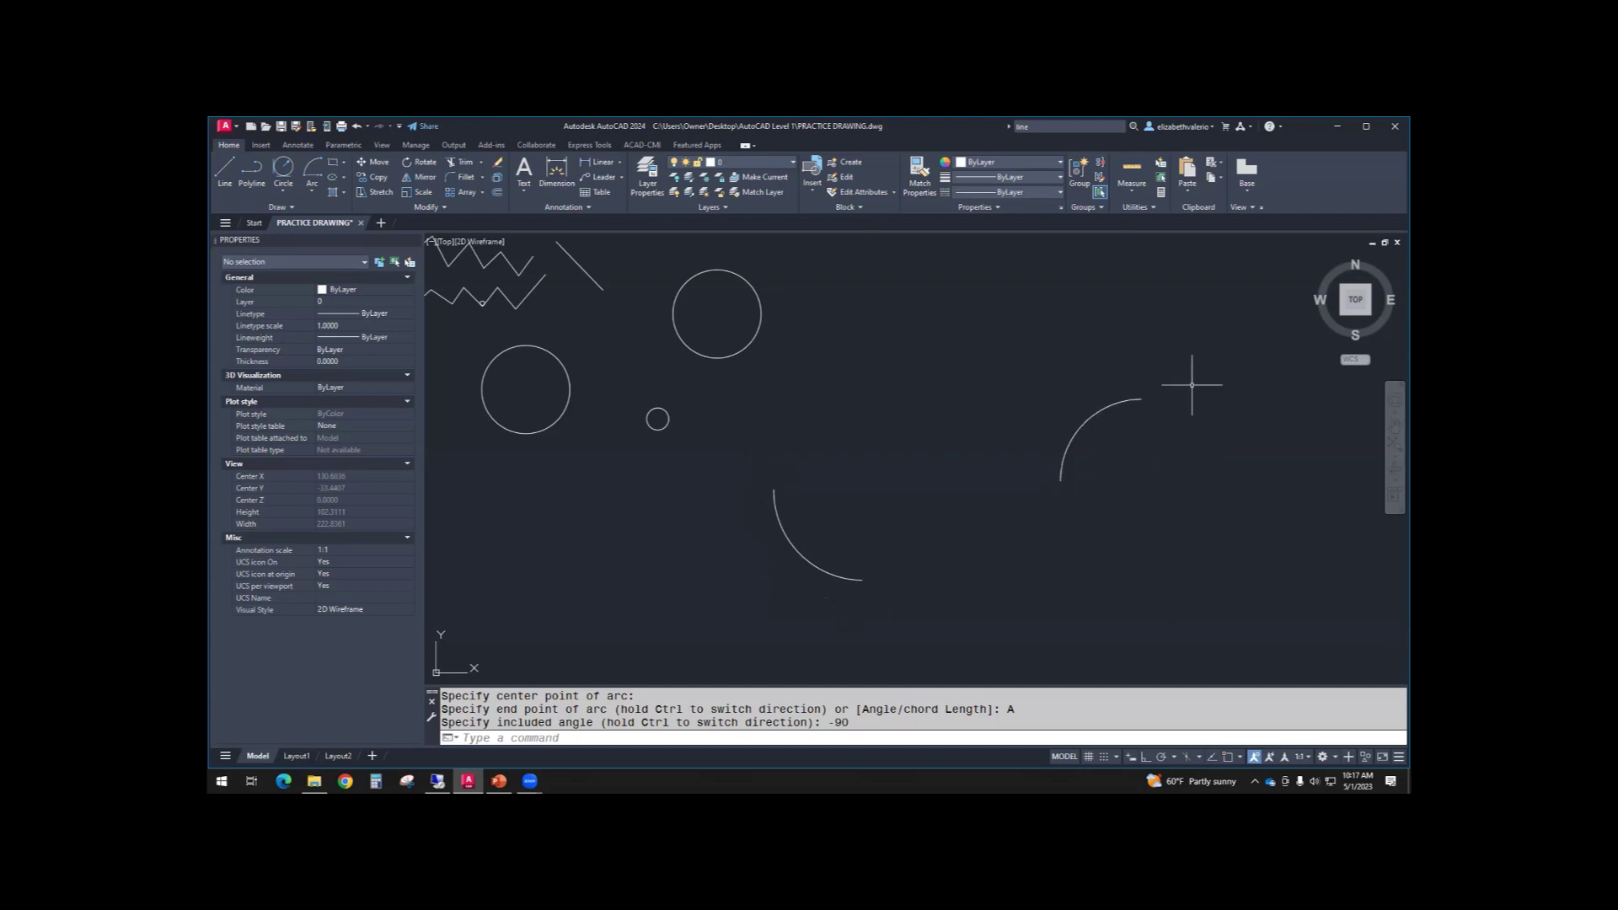
- Select the new quarter arc and start the Move command with M
scroll(1134, 455, down, 3)
drag(1214, 469, 1202, 446)
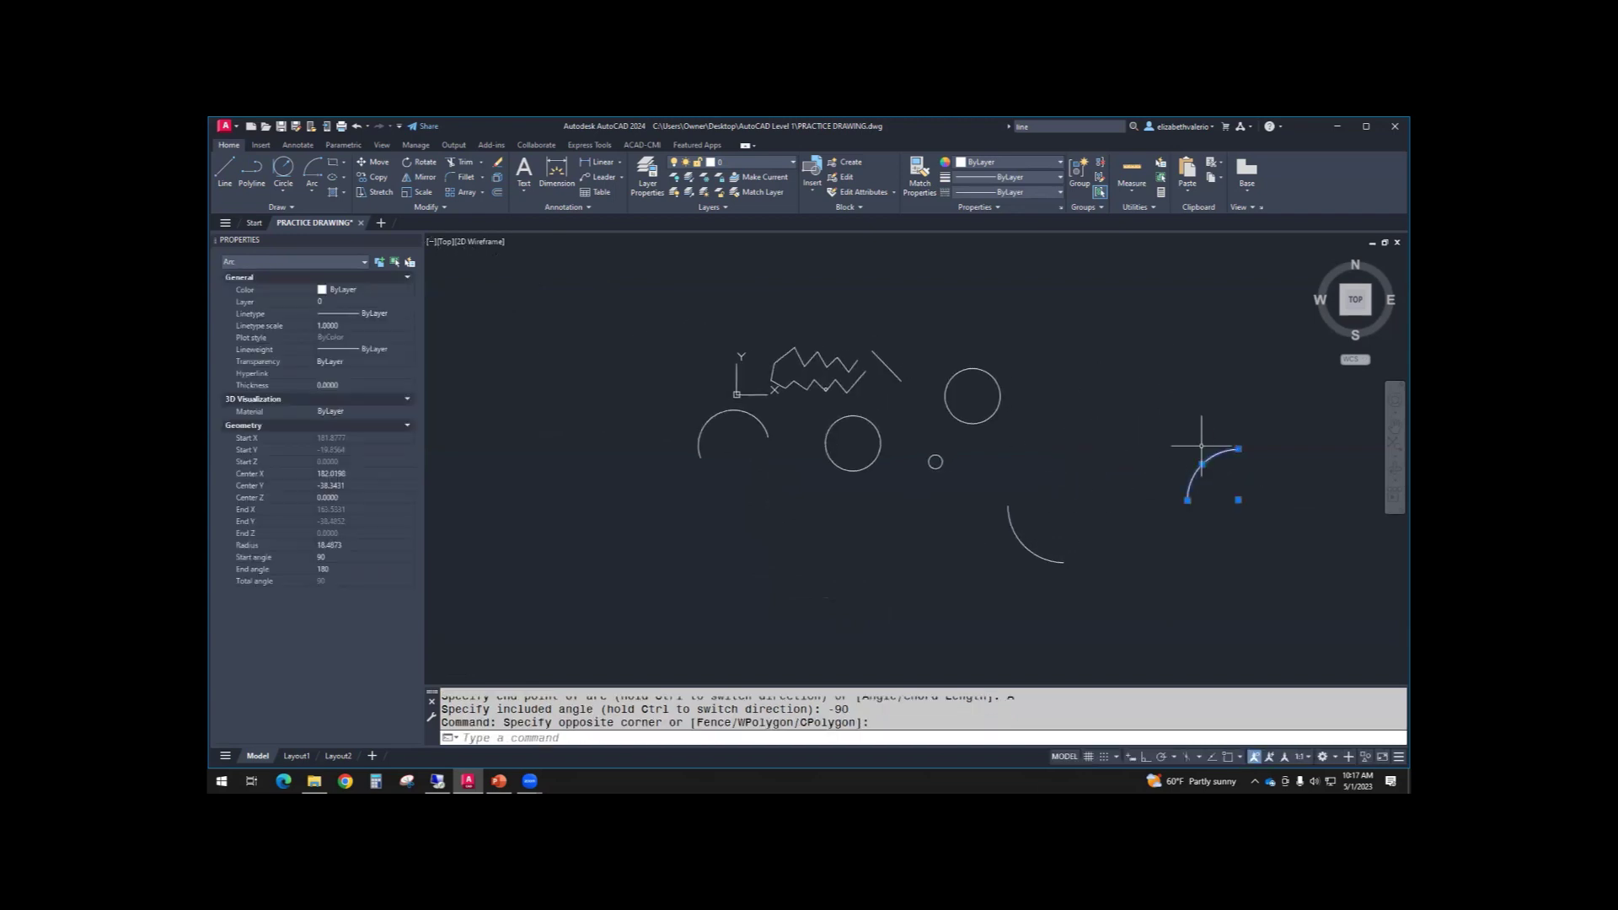
text(m)
key(Return)
- Set the arc's move base point, zoom in, and reopen the Arc methods dropdown
click(1294, 549)
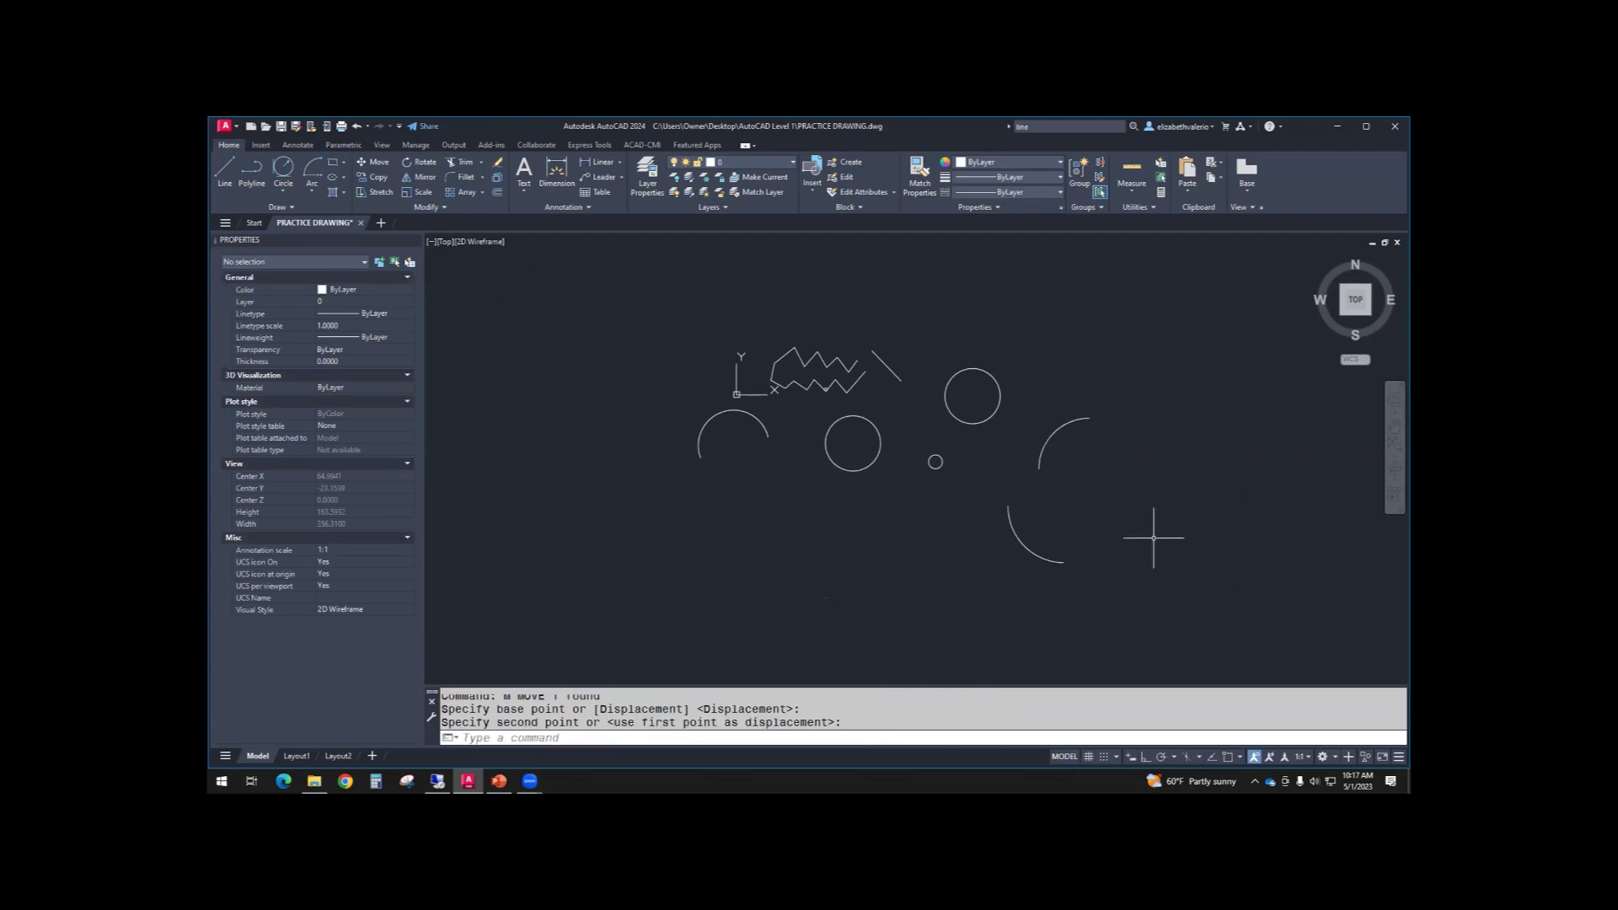
scroll(876, 472, up, 3)
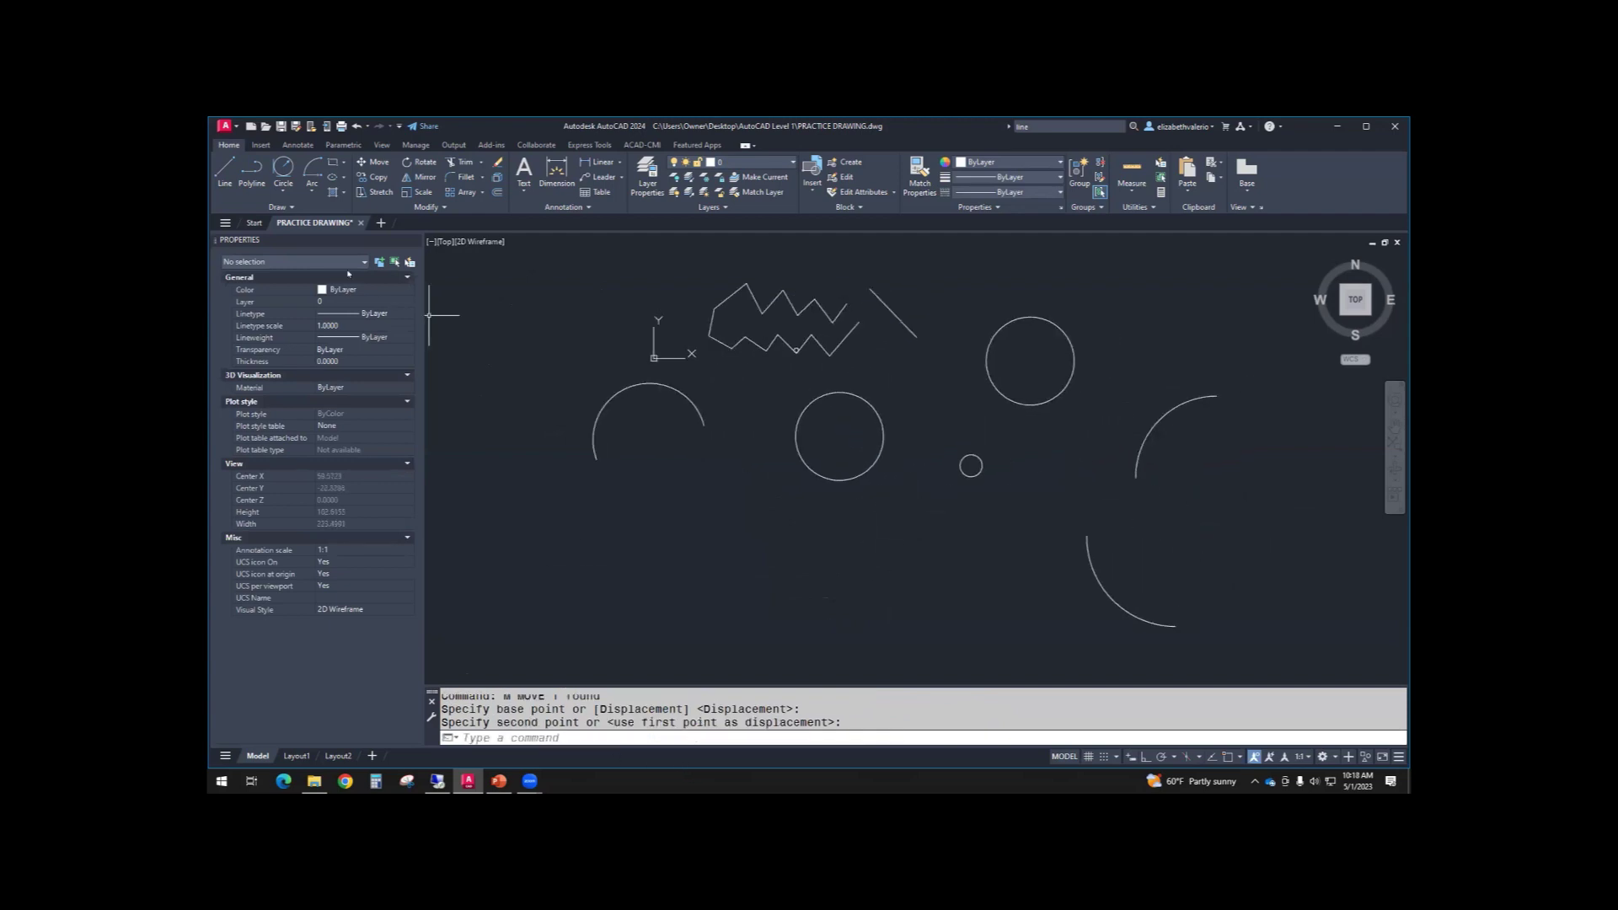
click(311, 184)
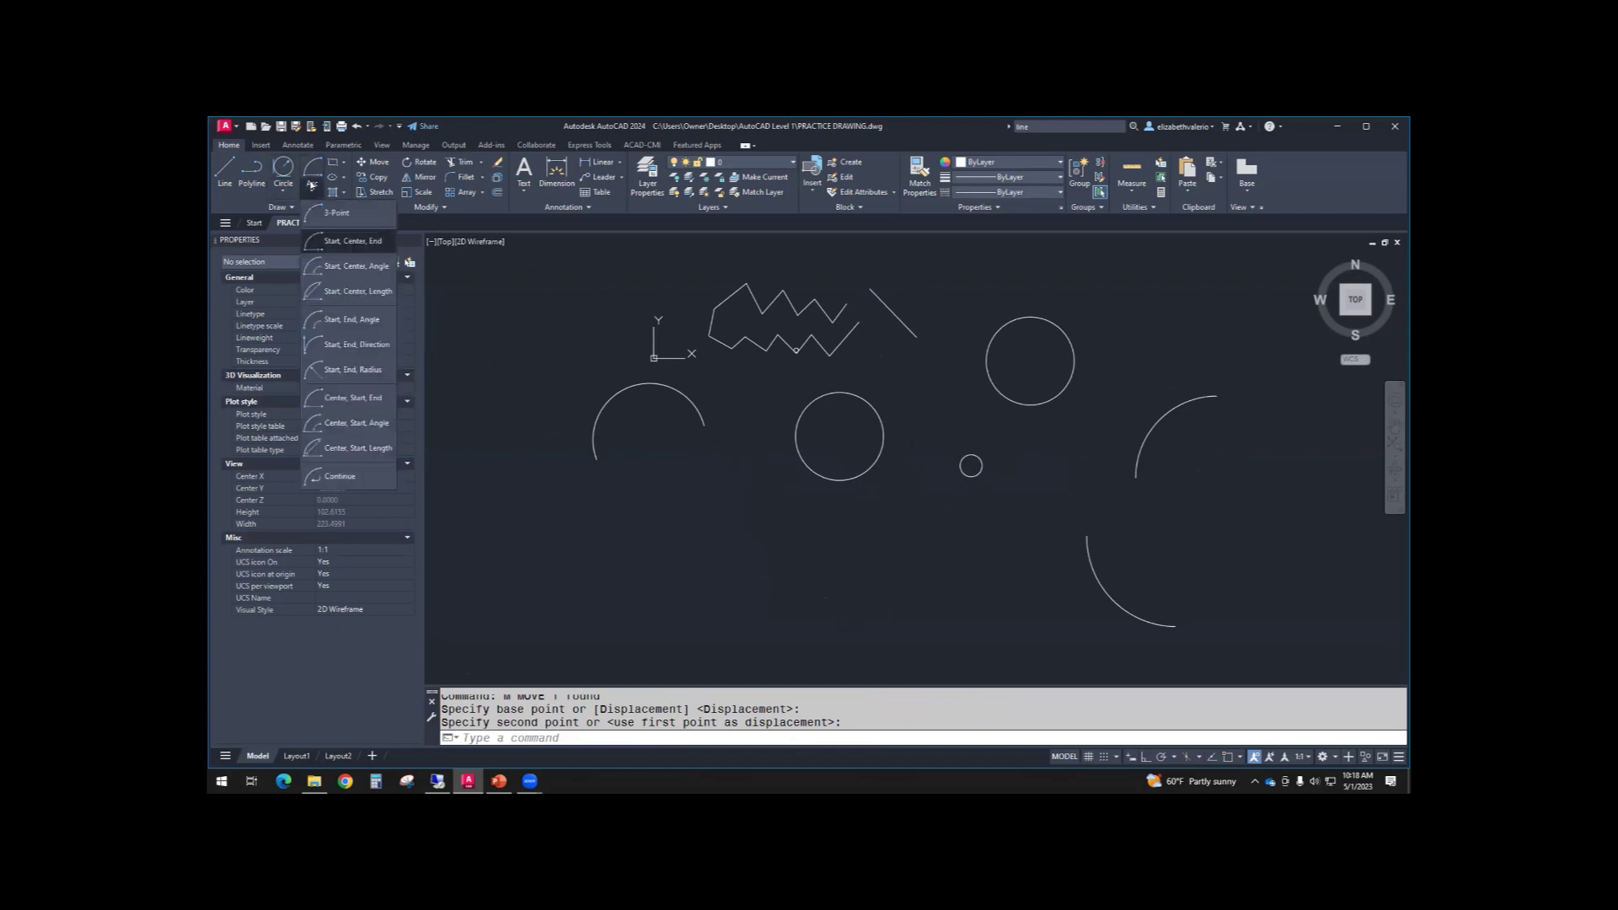